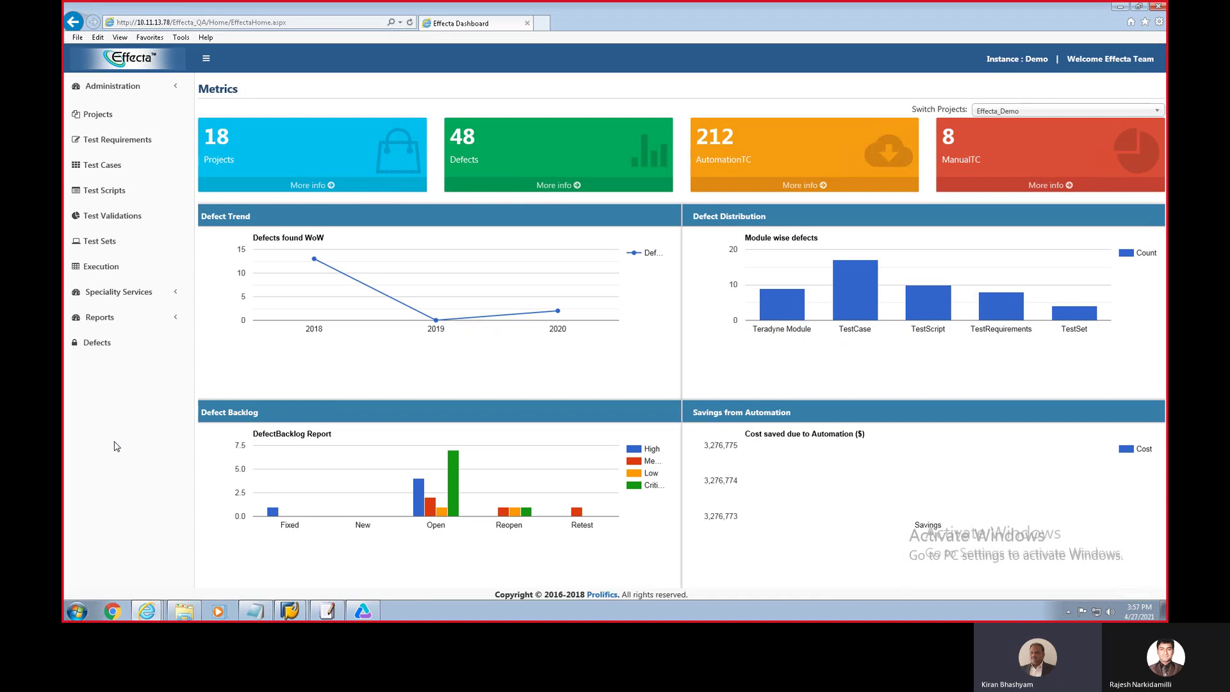
Step: Go from the Metrics dashboard to the Test Scripts page listing ExecutionComponents scripts
click(108, 192)
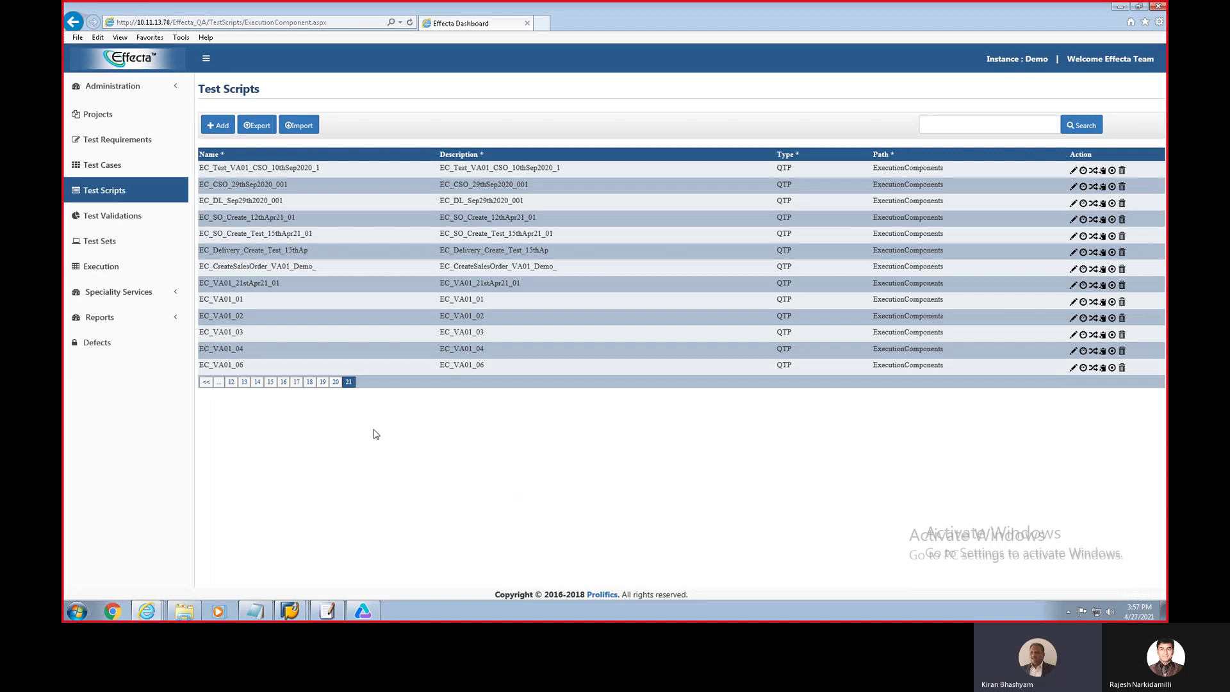
Step: Start a new QTP test script named EC_VA01_07 with description 'Create Sales Order'
click(220, 126)
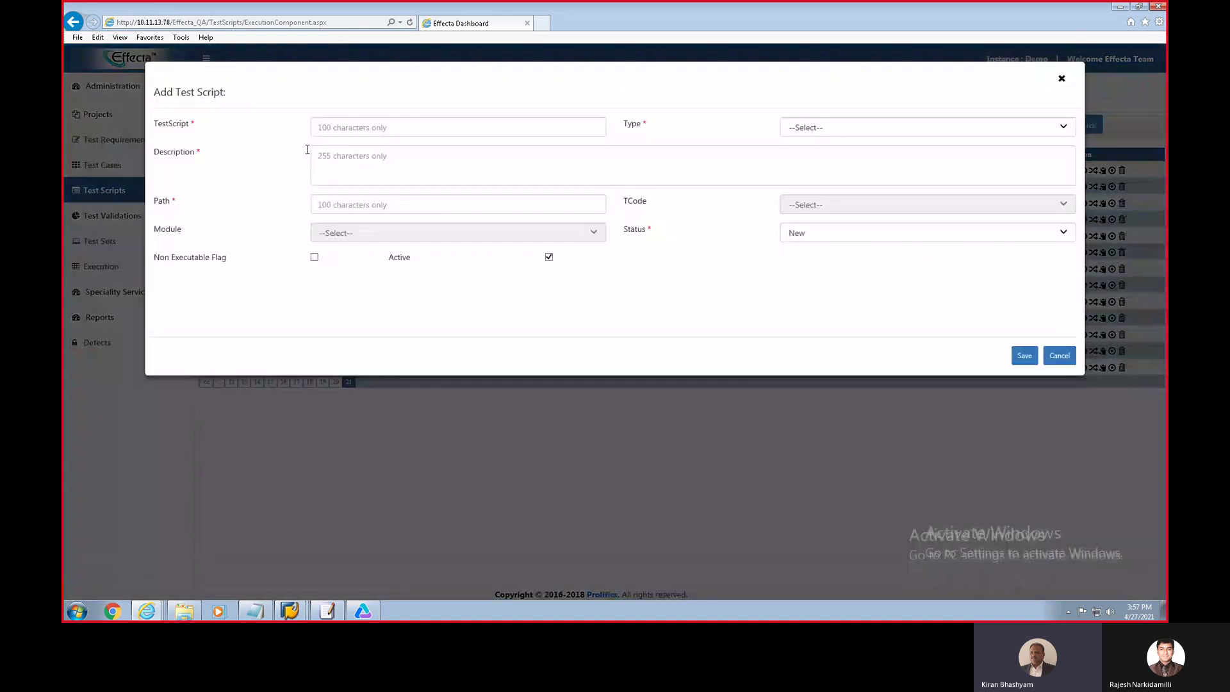
click(346, 133)
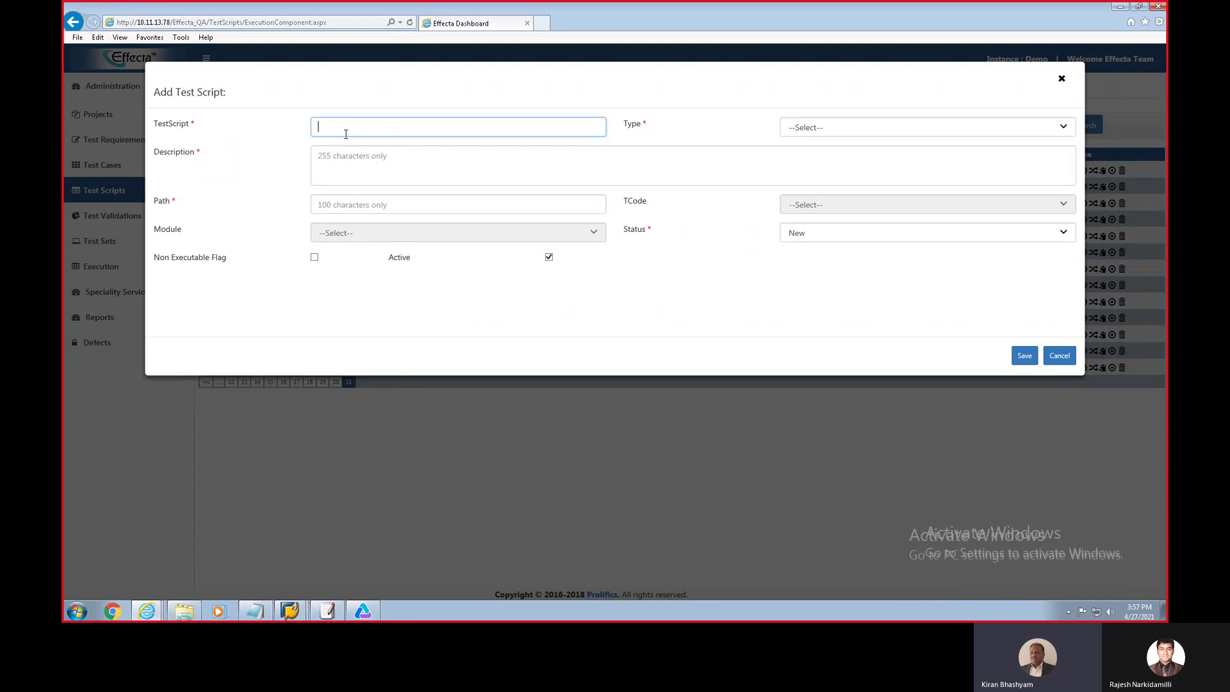
text(EC_)
text(VAC)
text(1_07)
key(ctrl+a)
click(812, 128)
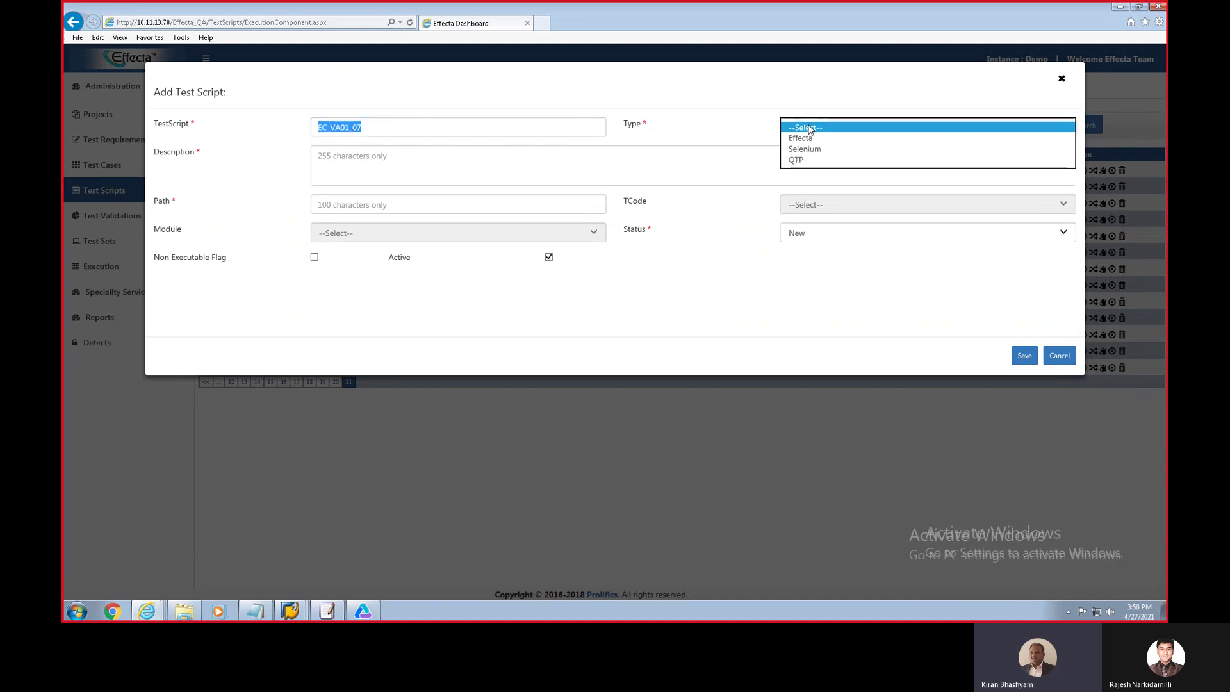
click(797, 160)
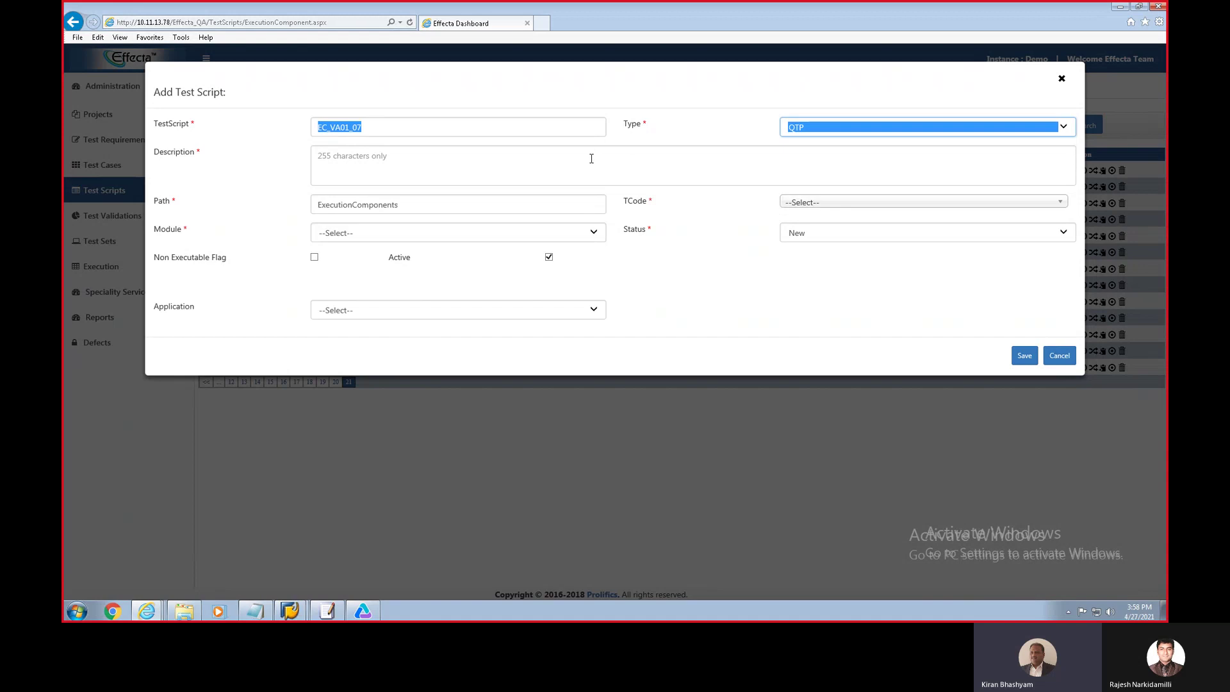
click(591, 158)
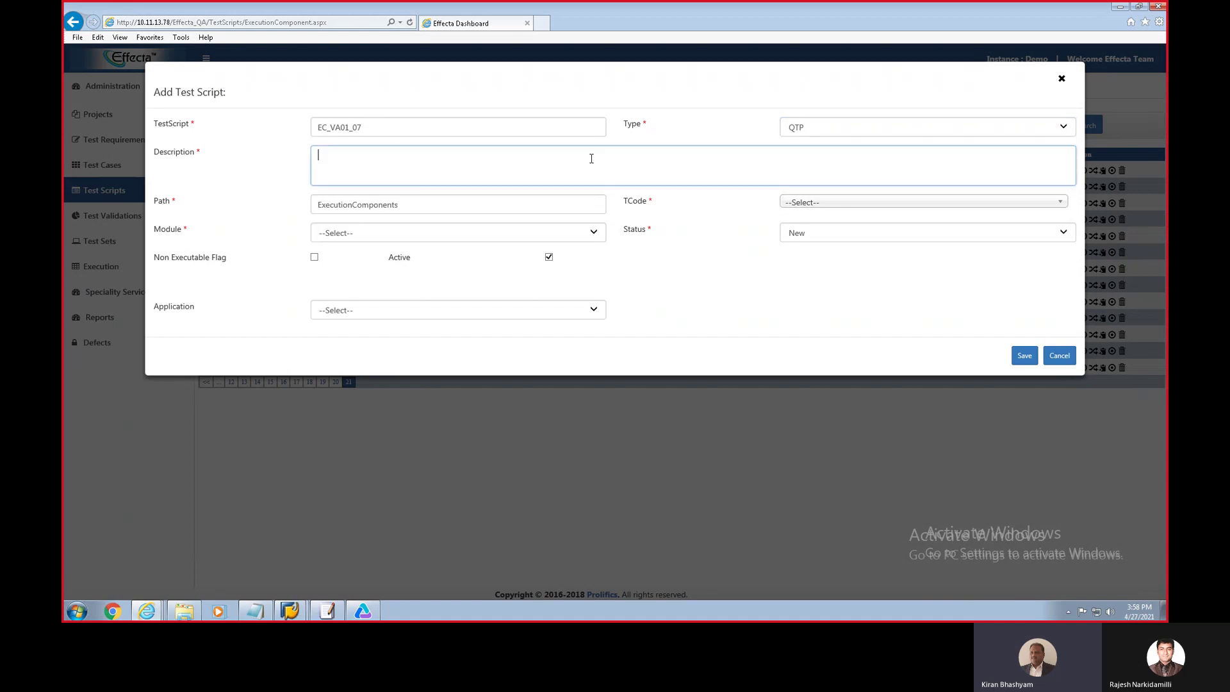
text(Create Sales Order)
Step: Give the script TCode VA01, module Sales and Distribution, application EA6, and save it
click(800, 205)
click(797, 252)
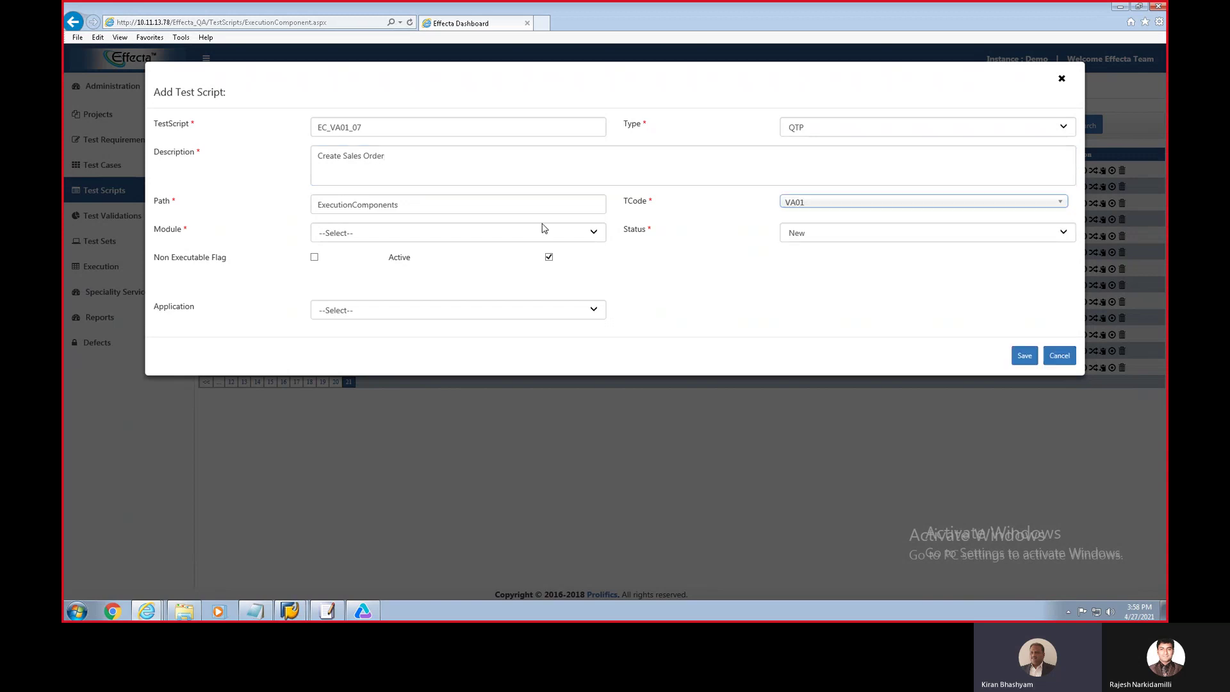
click(495, 235)
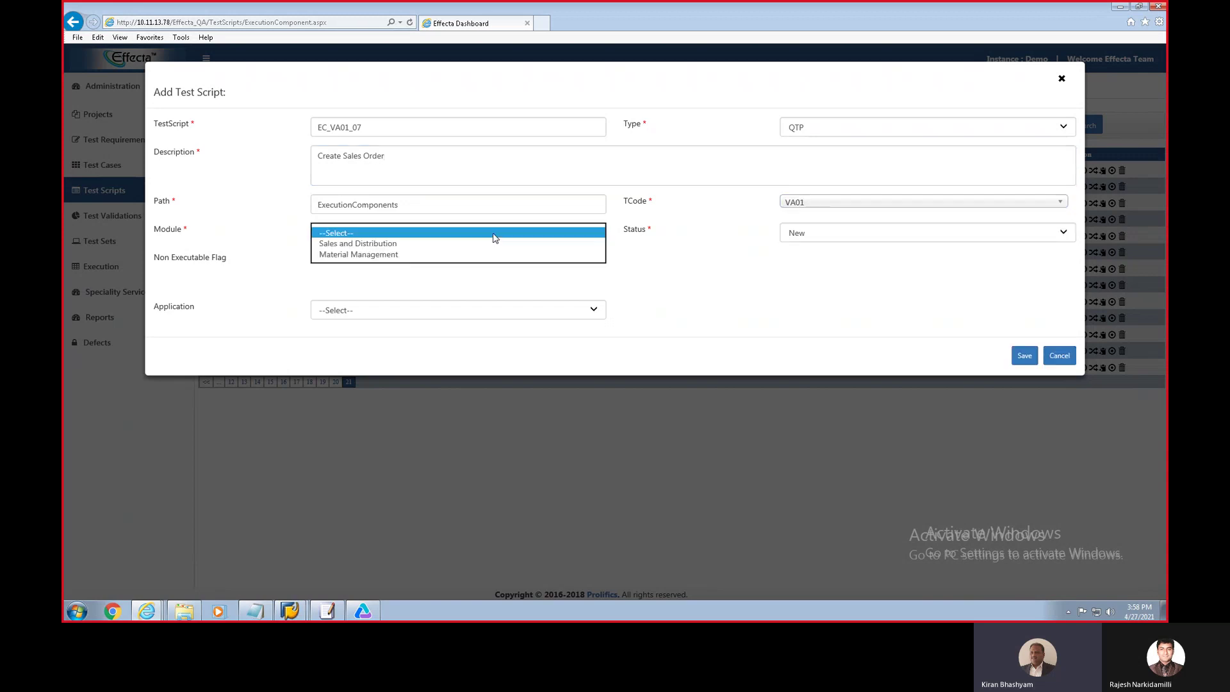
click(425, 244)
click(579, 312)
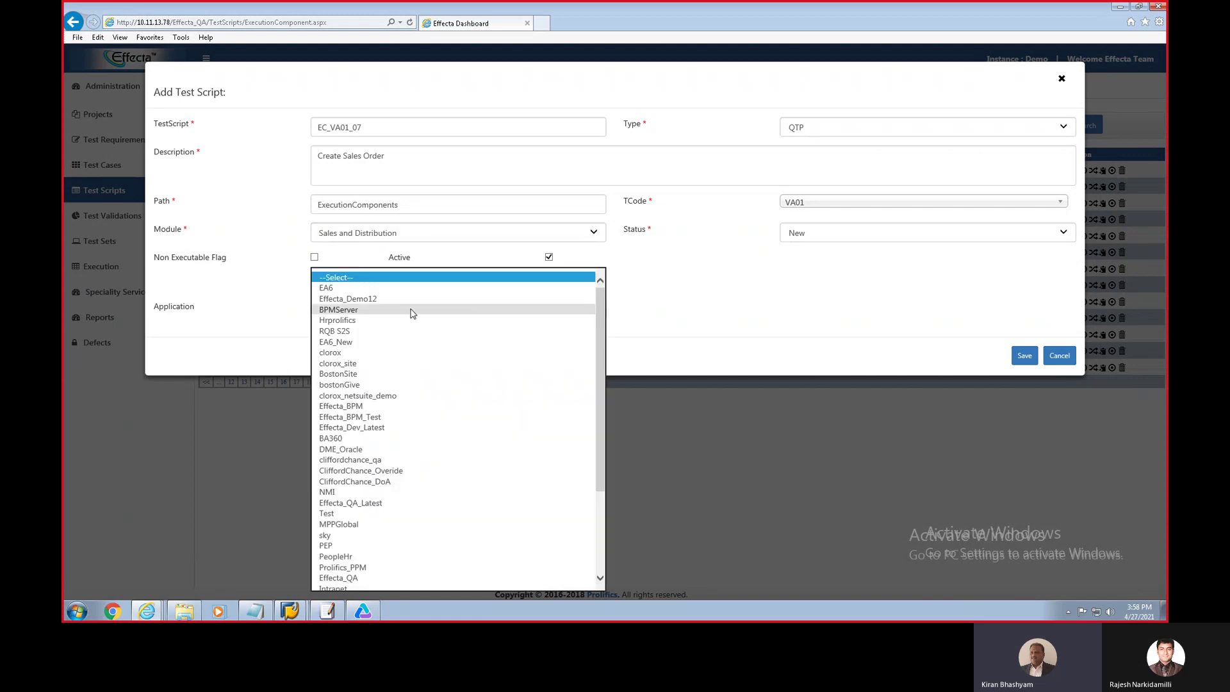
click(384, 289)
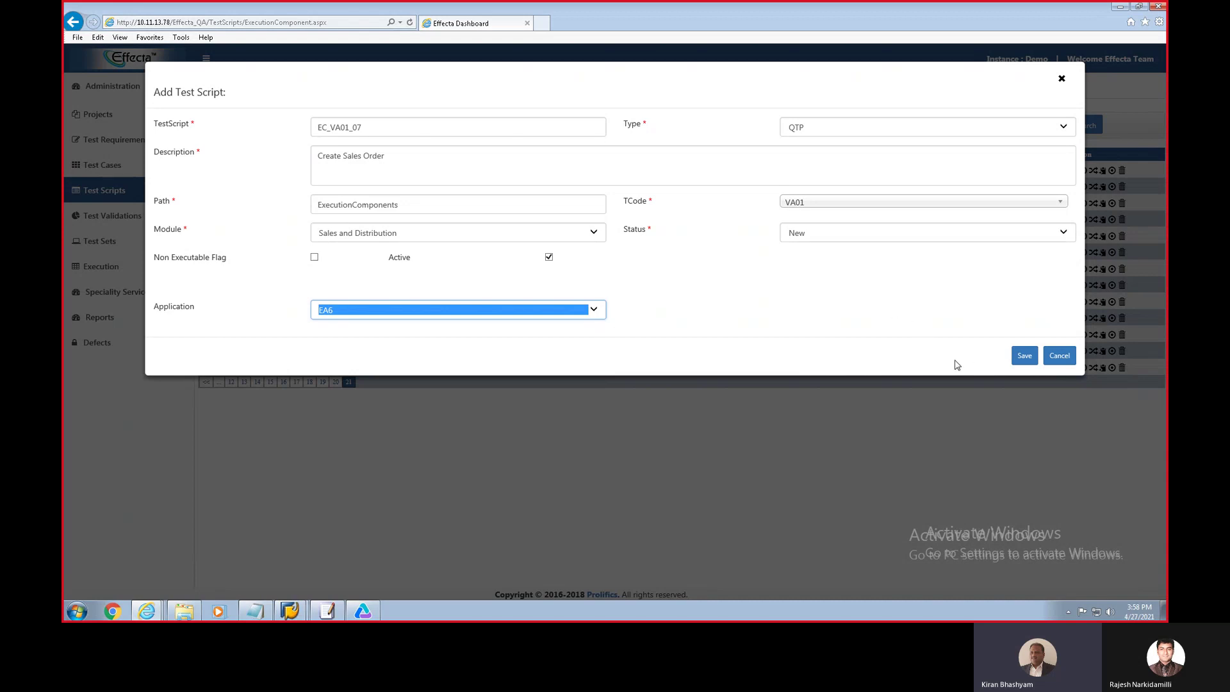
click(1023, 356)
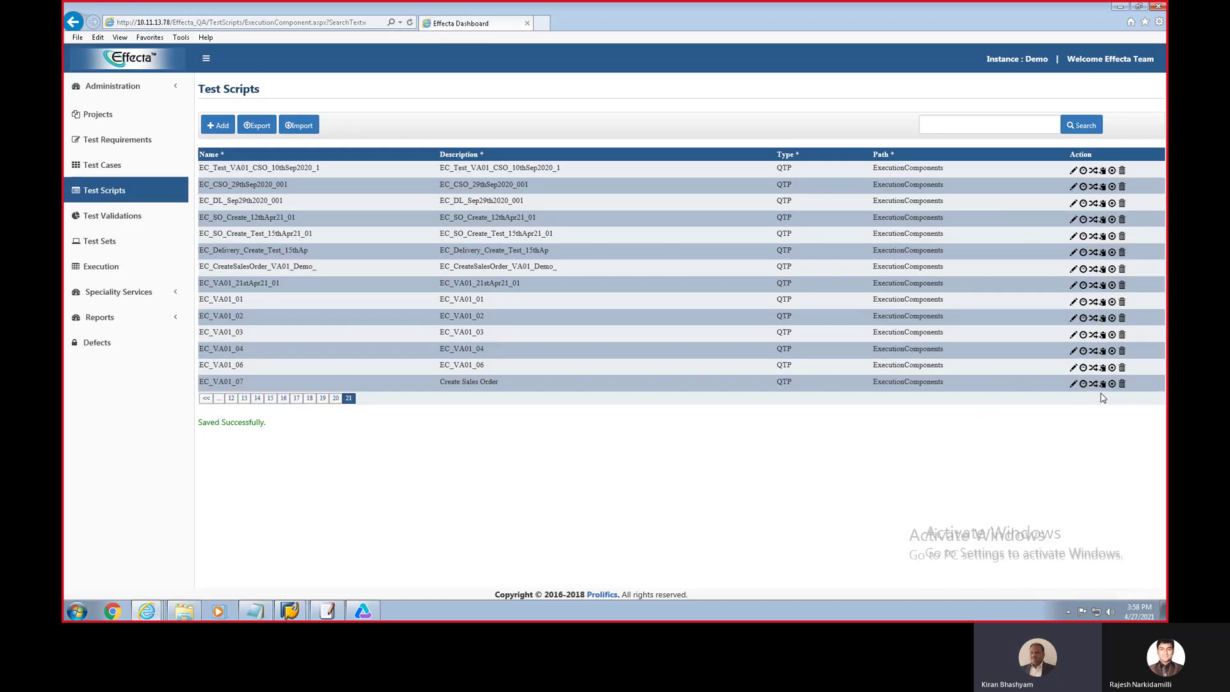
Step: Choose Record Script for EC_VA01_07 and bring up HP Unified Functional Testing
click(1112, 384)
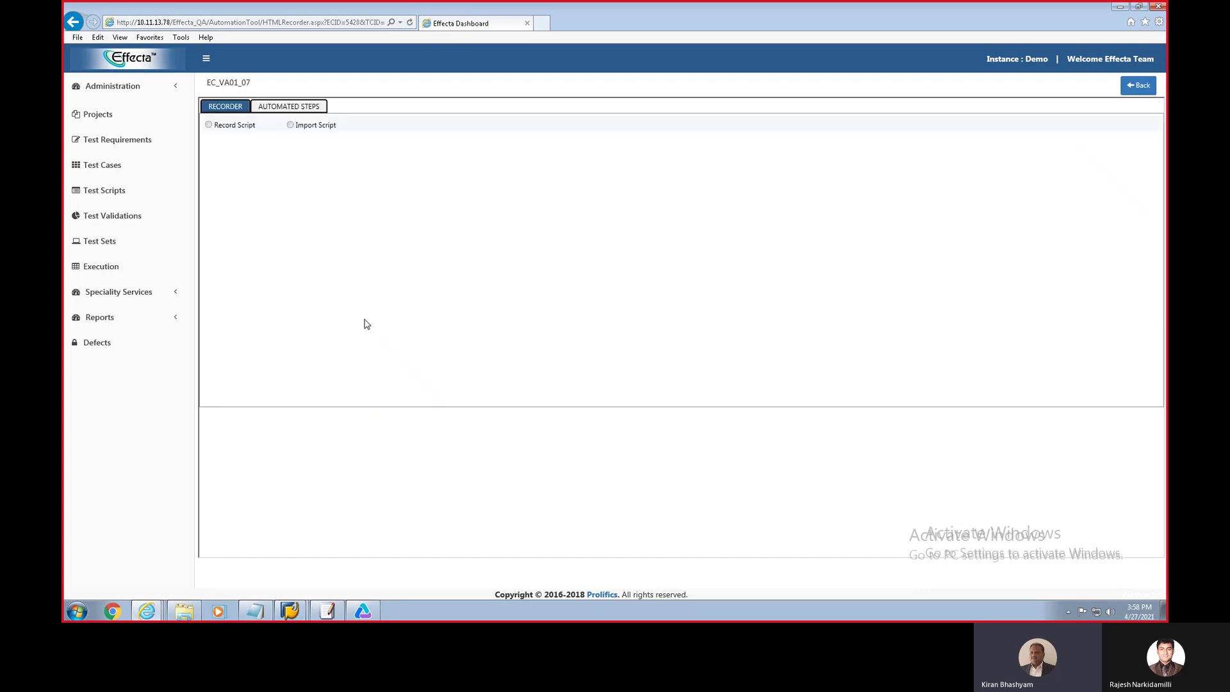
click(209, 125)
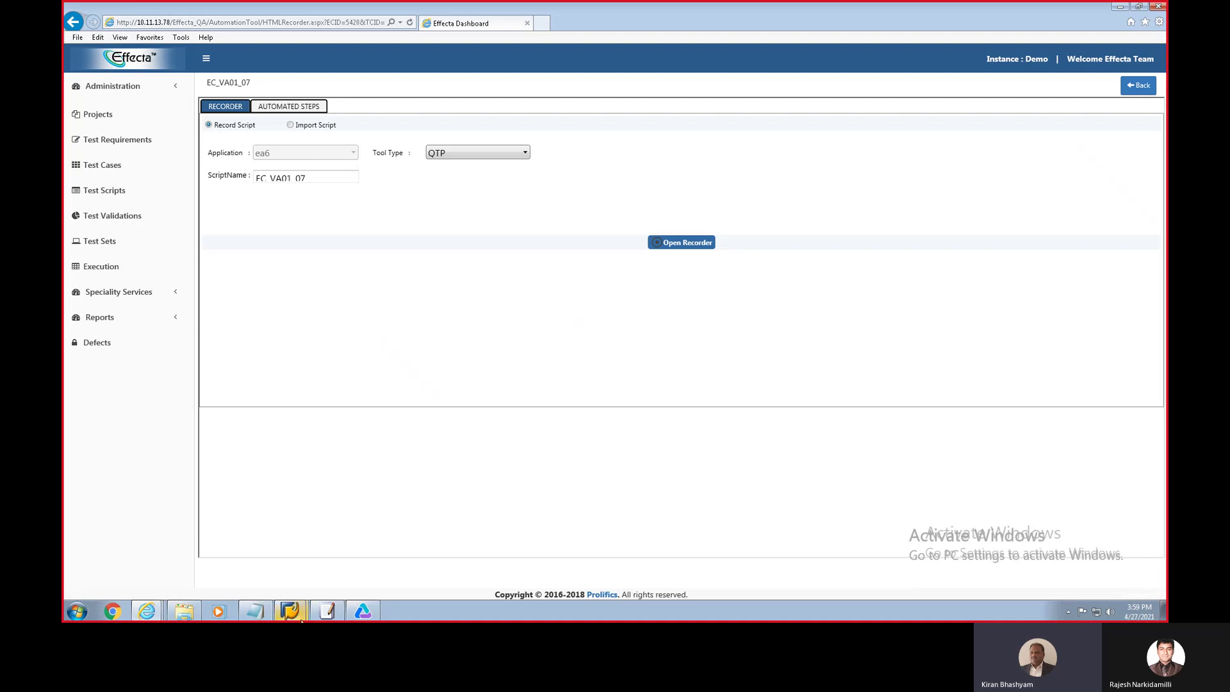
click(360, 612)
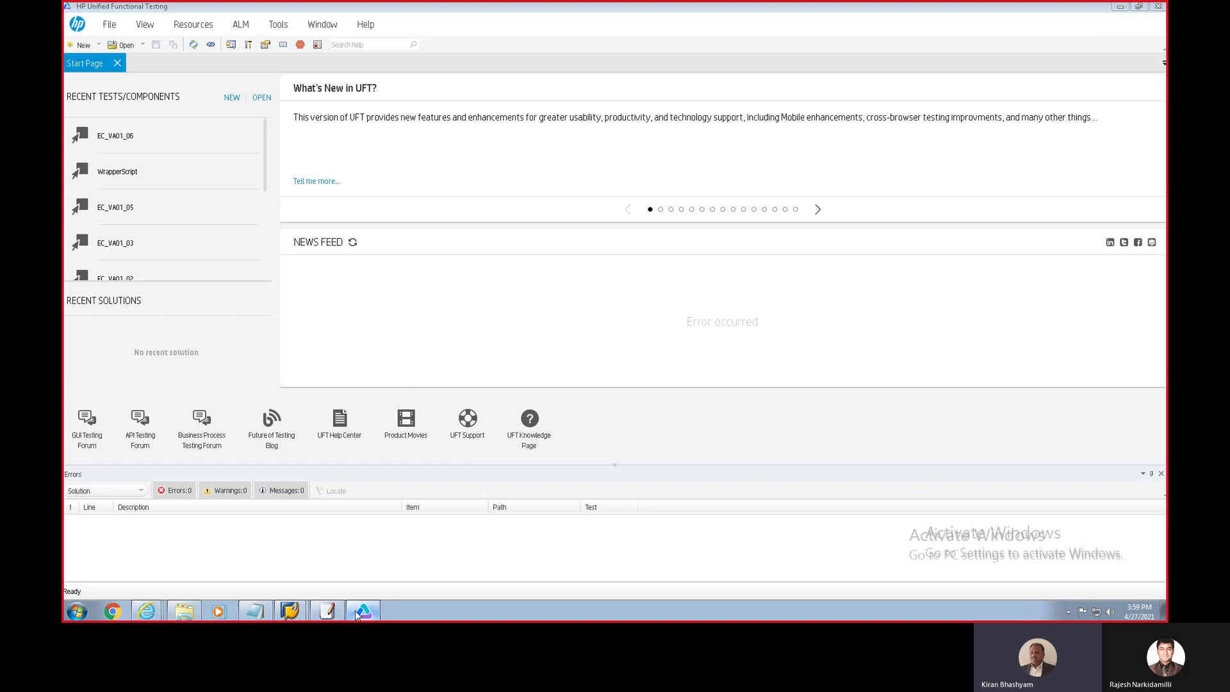
Step: Back on the Effecta recorder page, launch Open Recorder and dismiss the 'Script Name Already exist' alert
click(360, 612)
mouse_move(288, 614)
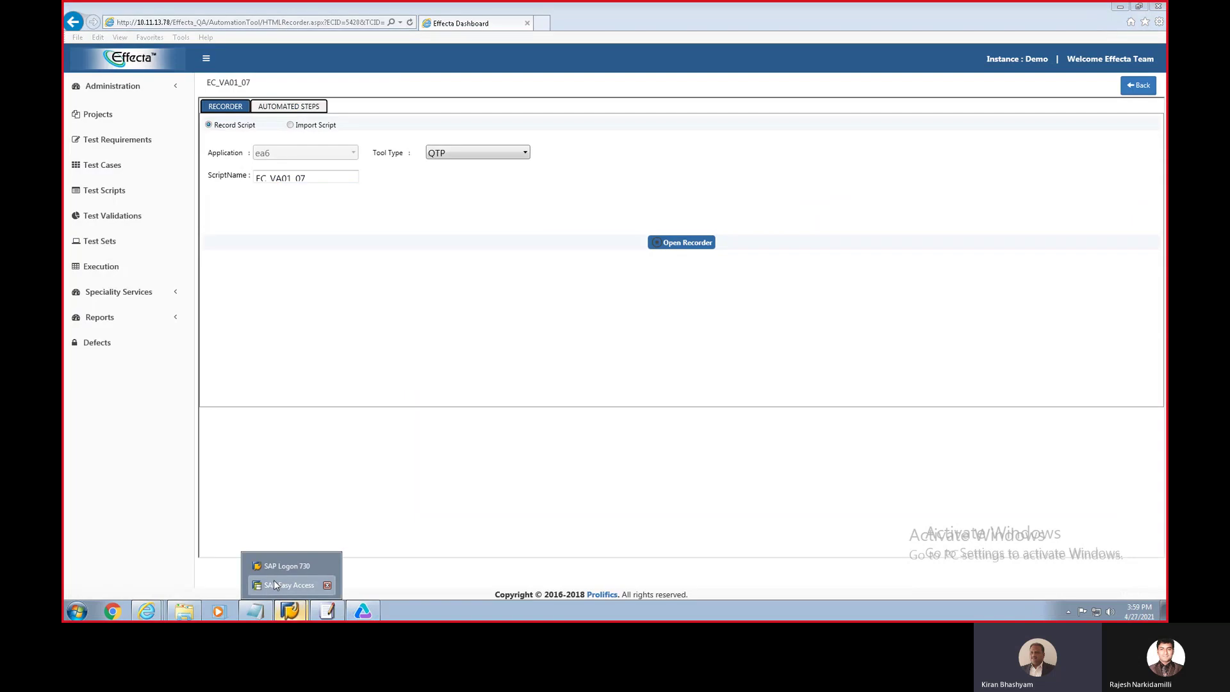
click(274, 581)
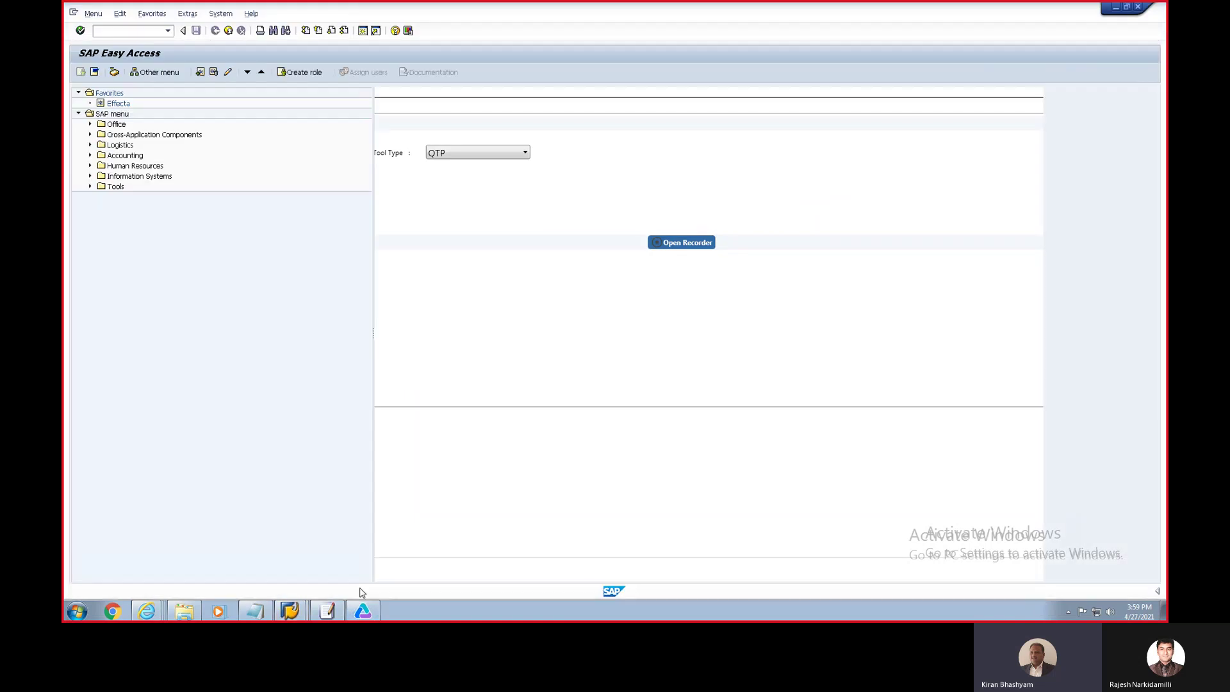
mouse_move(146, 610)
click(152, 545)
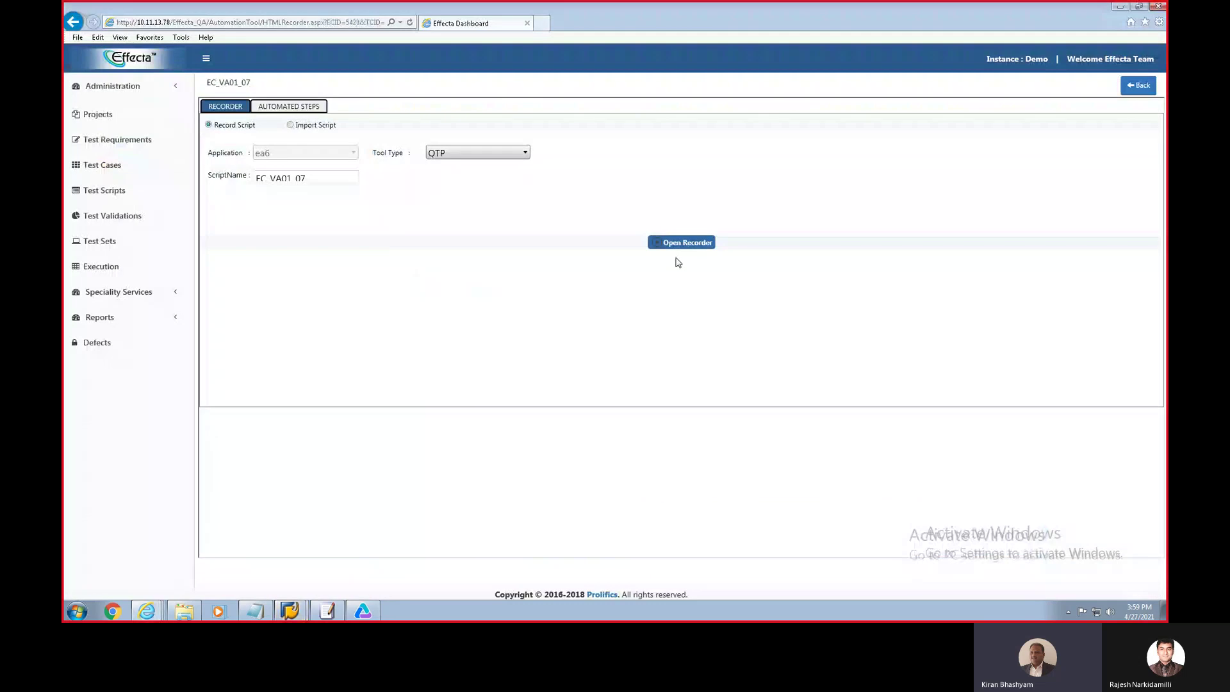
click(678, 244)
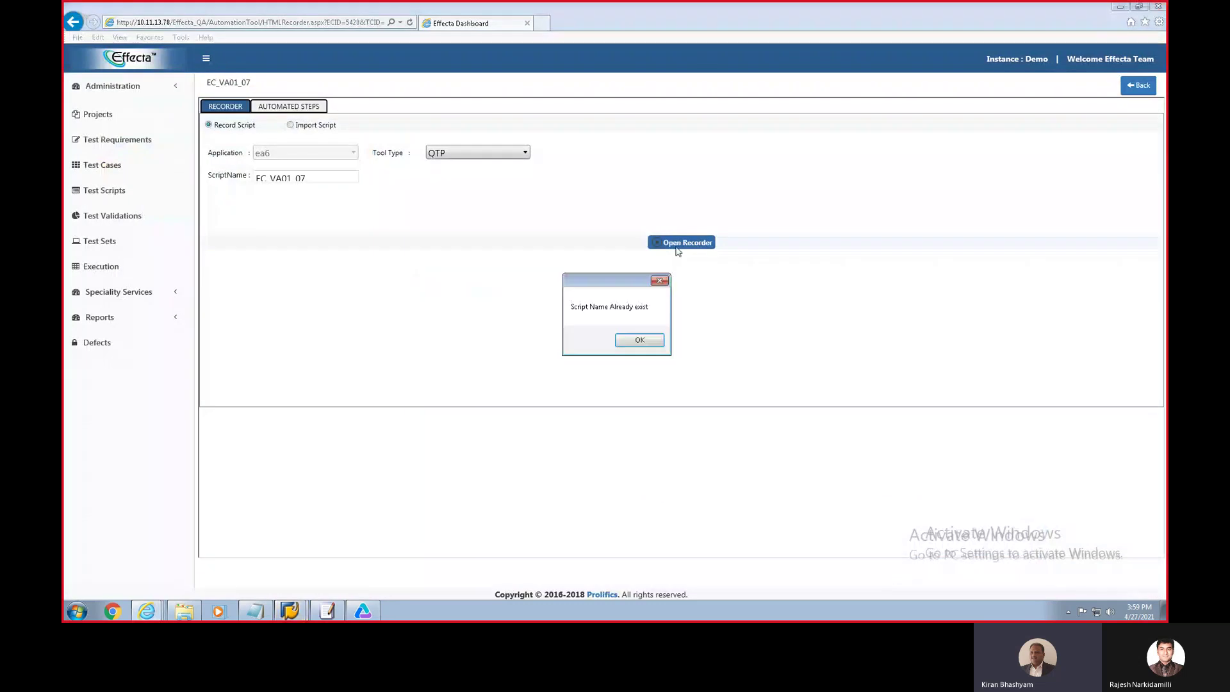
click(638, 341)
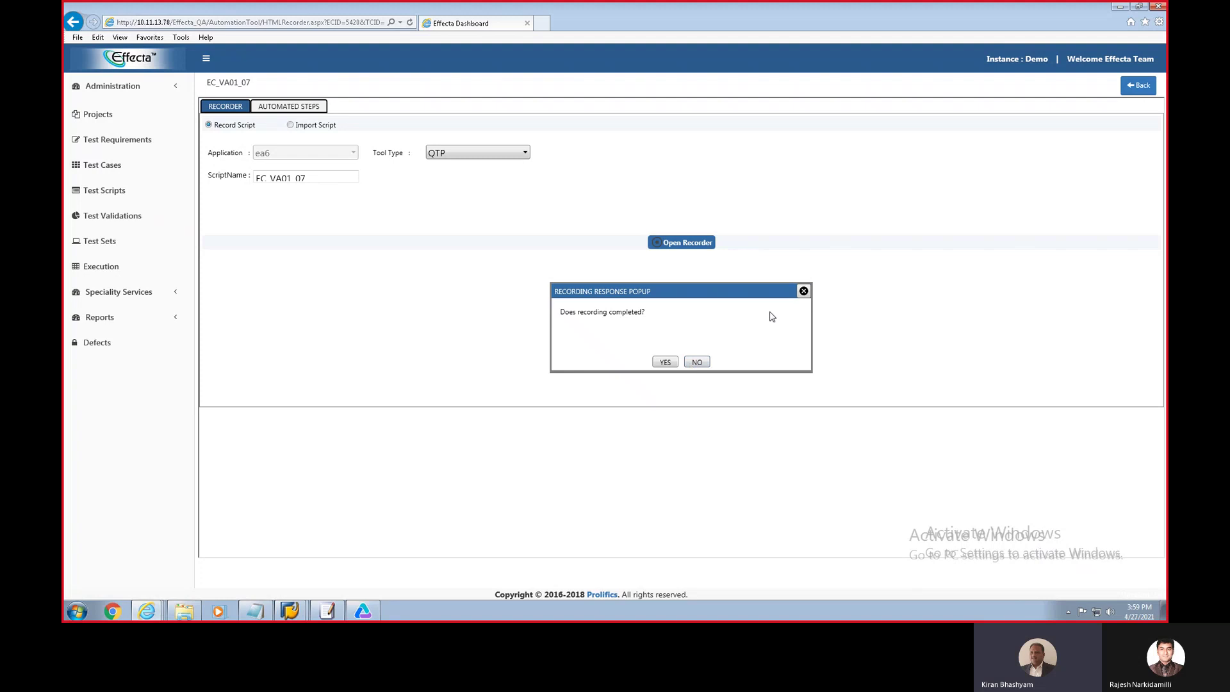
click(804, 291)
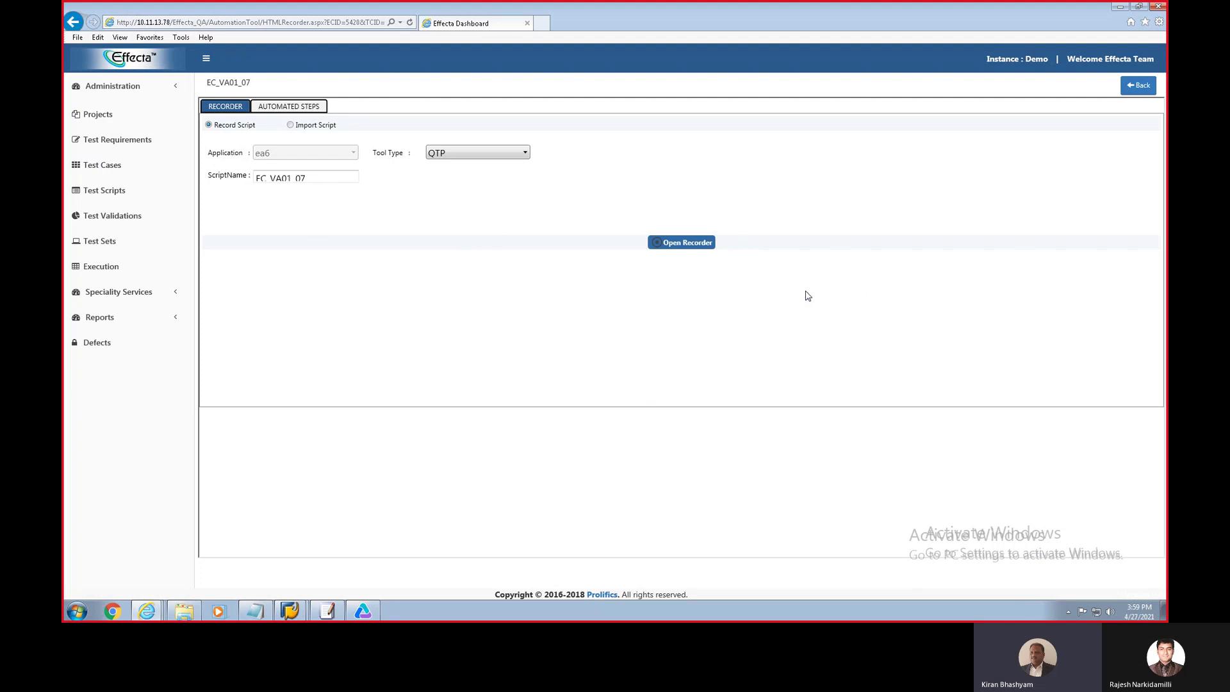
Step: Change the recorder's script name from EC_VA01_07 to EC_VA01_08
click(313, 178)
key(BackSpace)
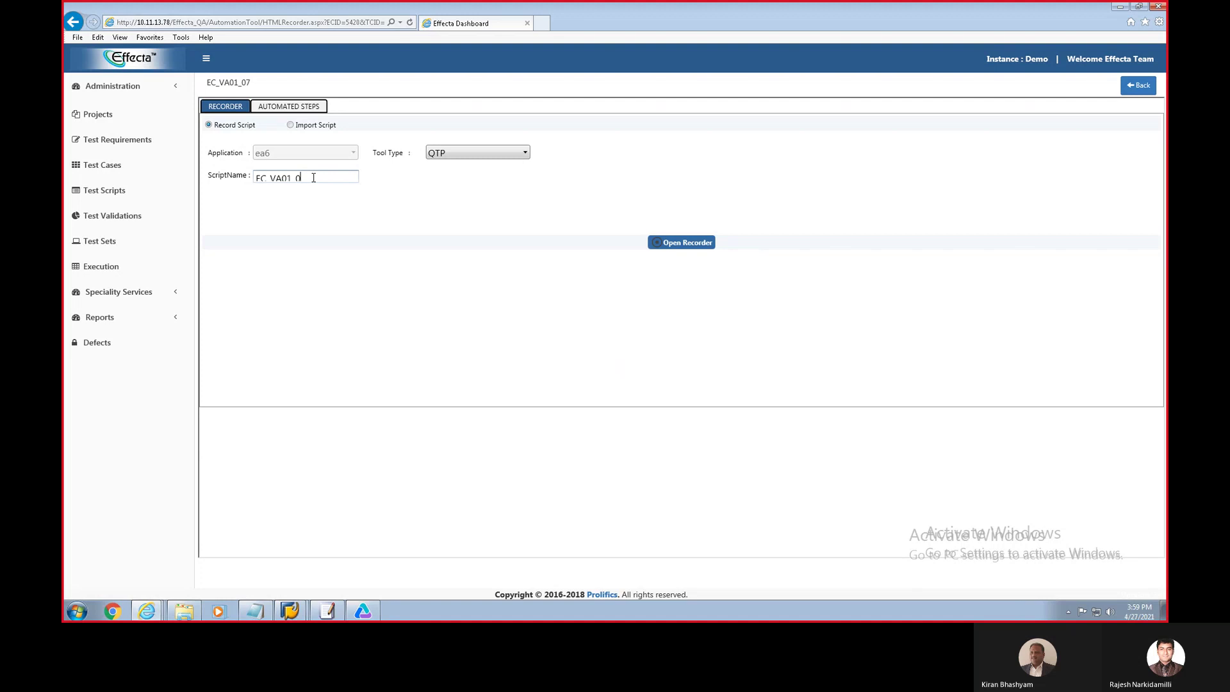
text(8)
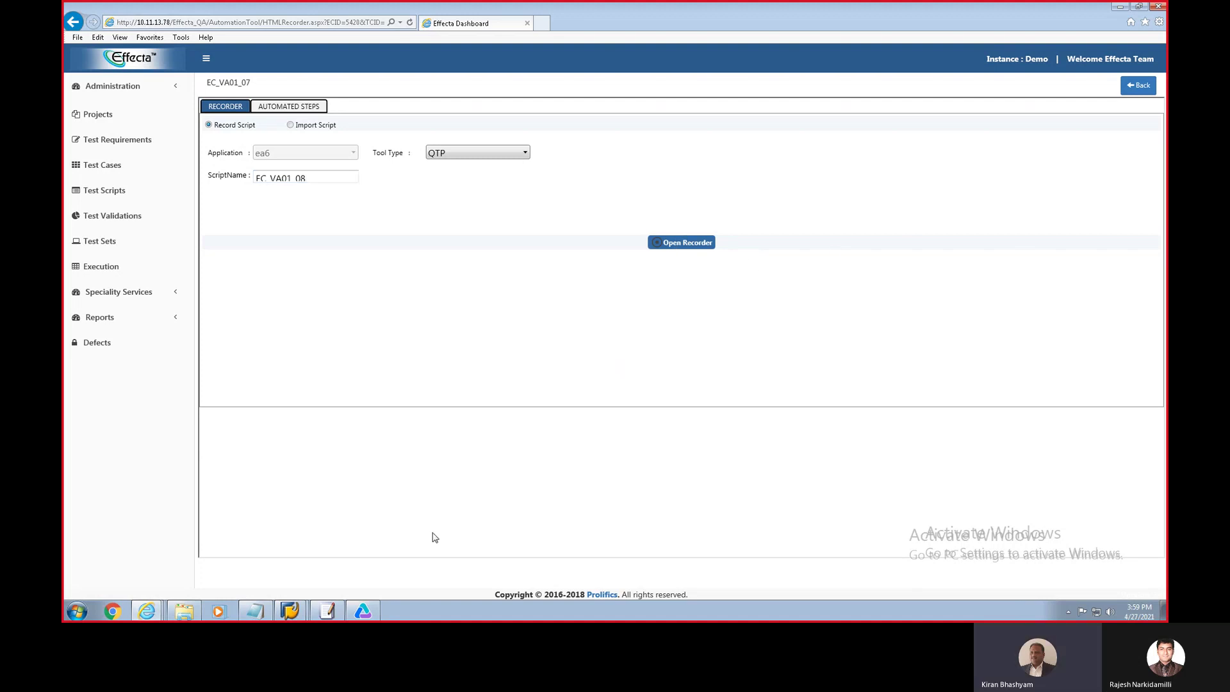
mouse_move(370, 617)
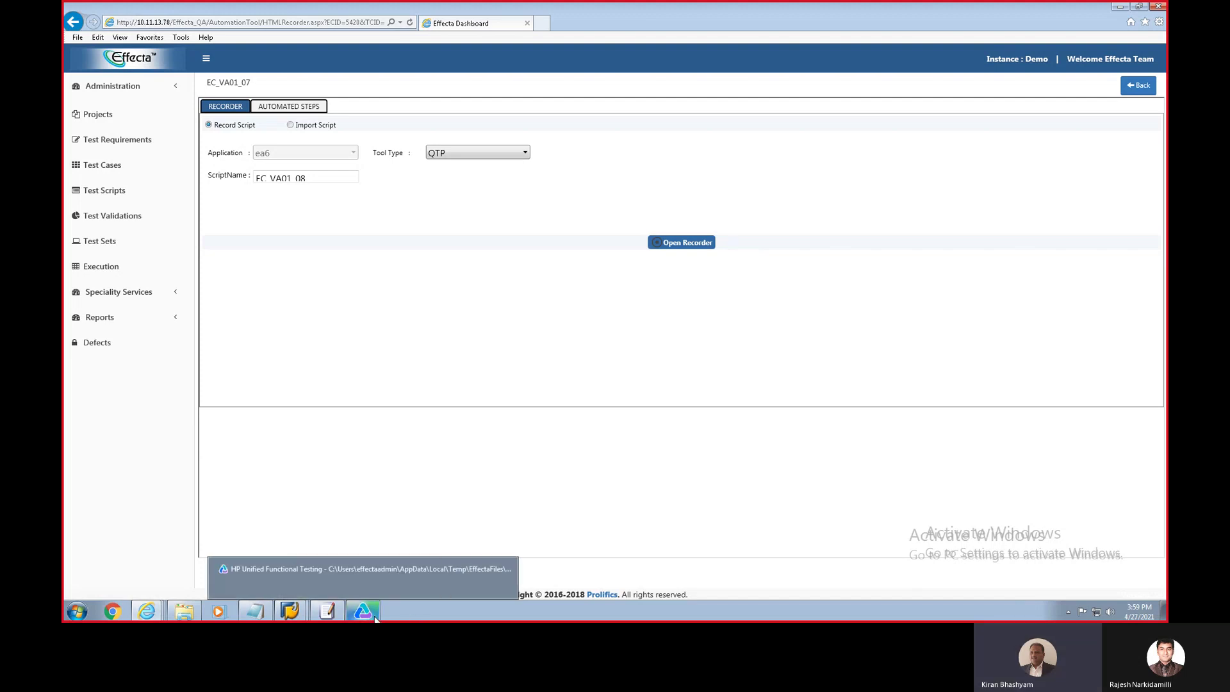
Step: Start a UFT recording (F6) against SAP Easy Access, accepting the Record and Run Settings
click(376, 616)
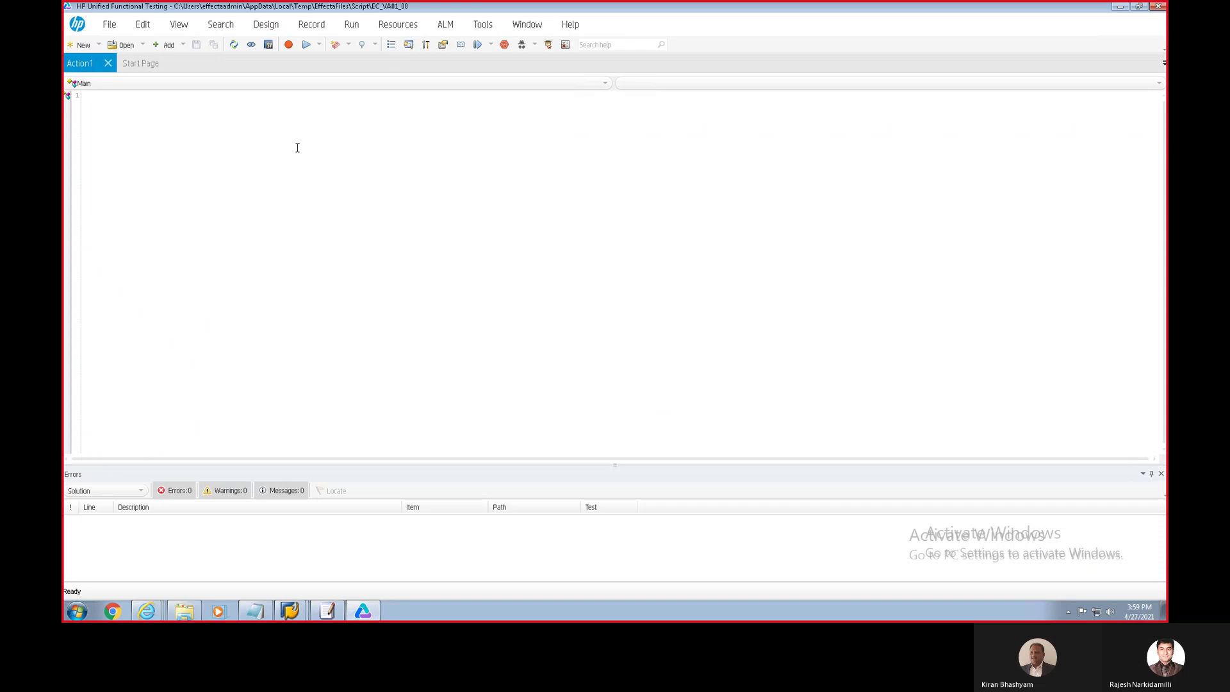
click(290, 610)
click(289, 585)
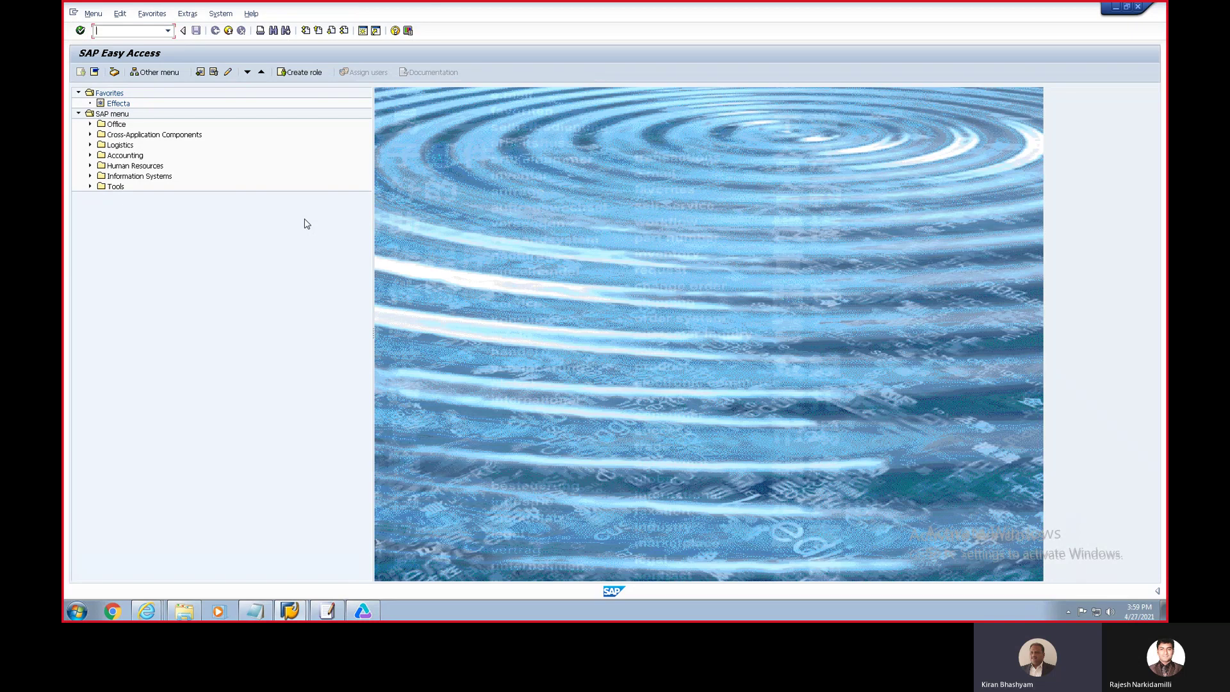
key(alt+Tab)
key(F6)
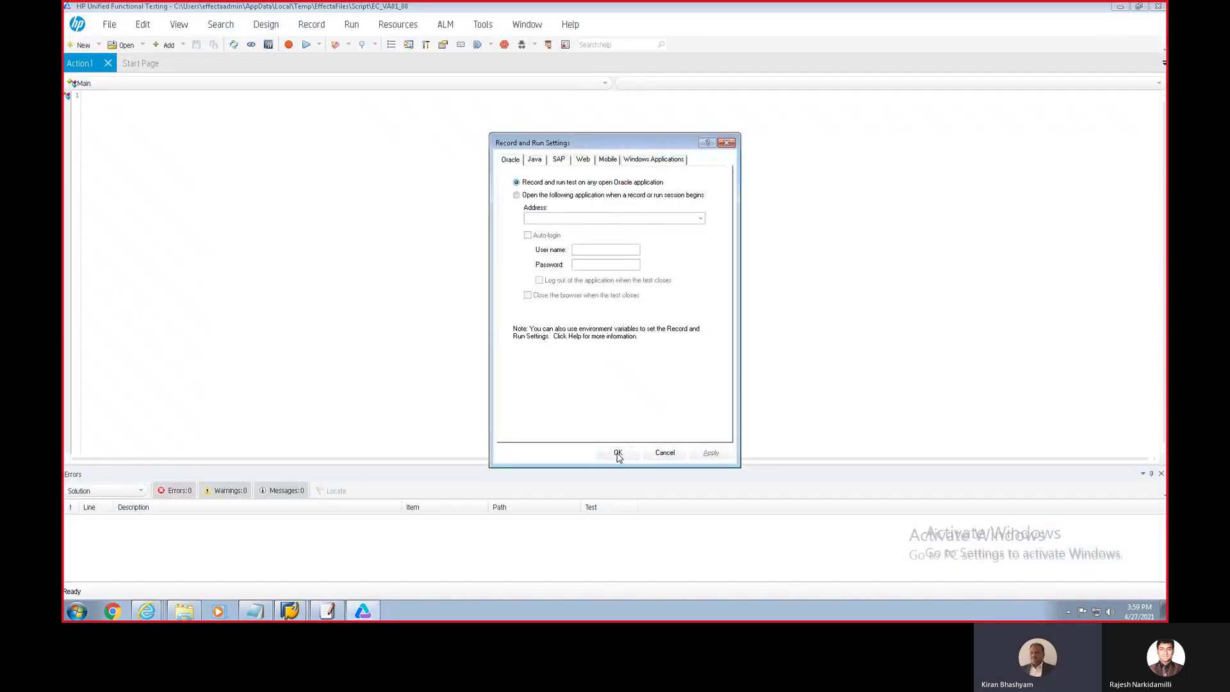
click(618, 452)
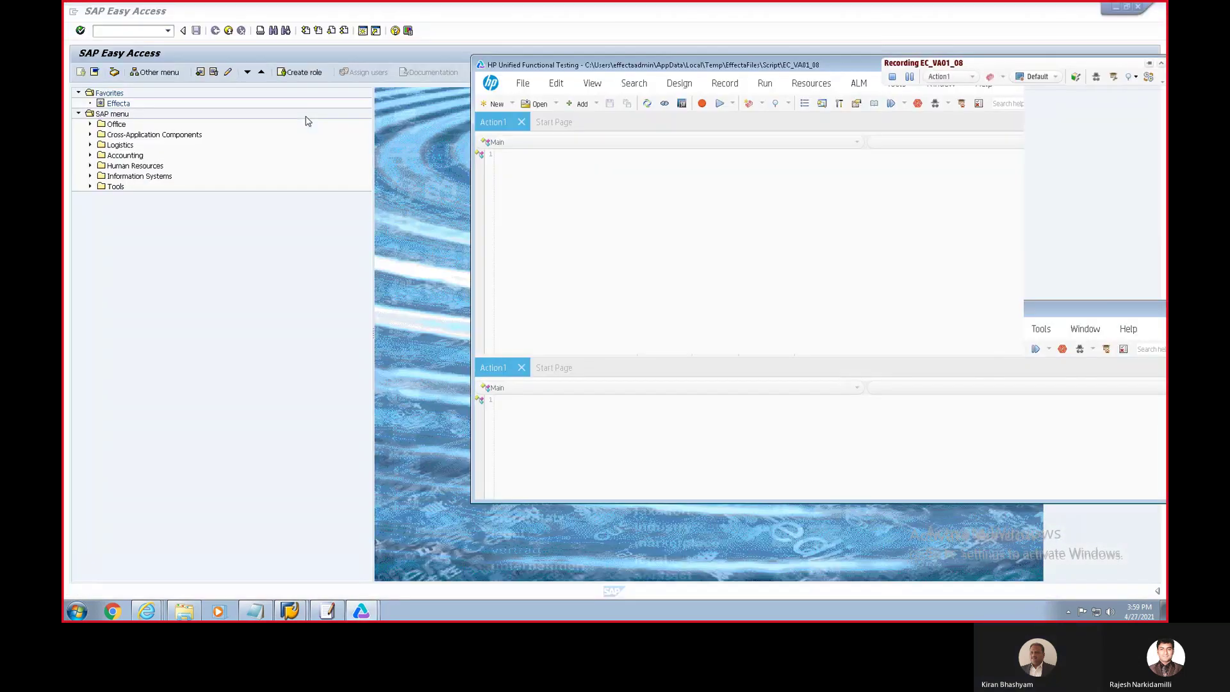
Step: Run /nVA01 with order type ZOR, sales organization 4700, distribution channel 10, division 10
click(130, 31)
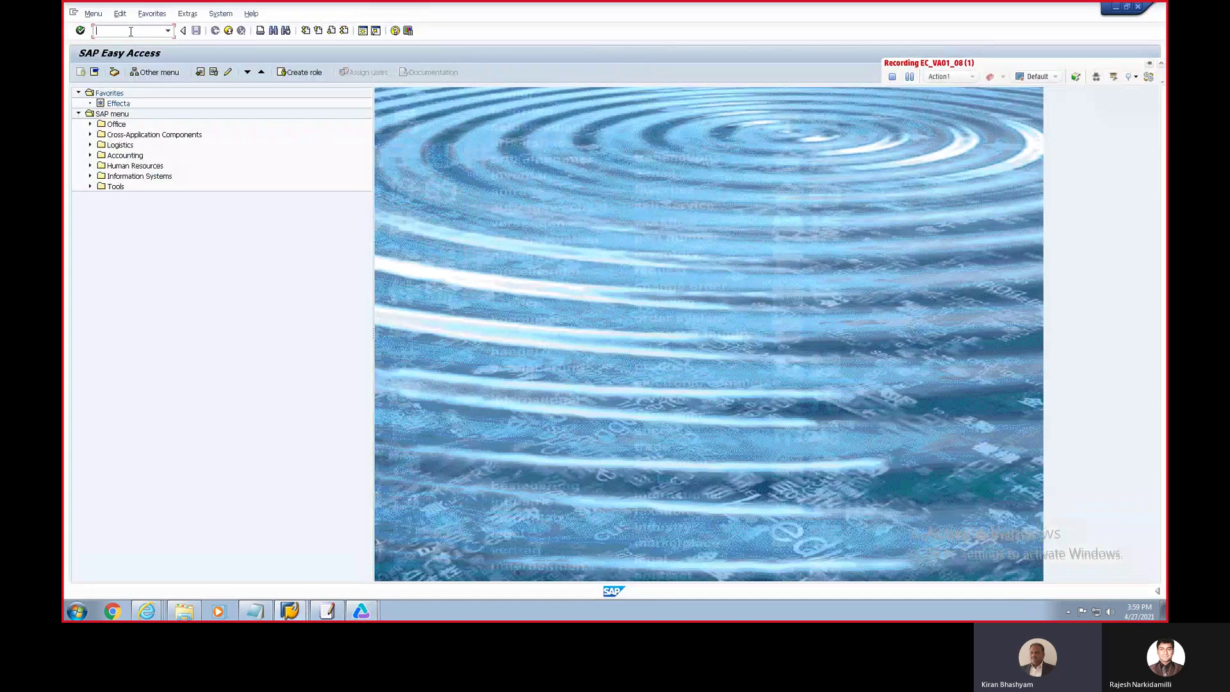
text(/nVA01)
key(Return)
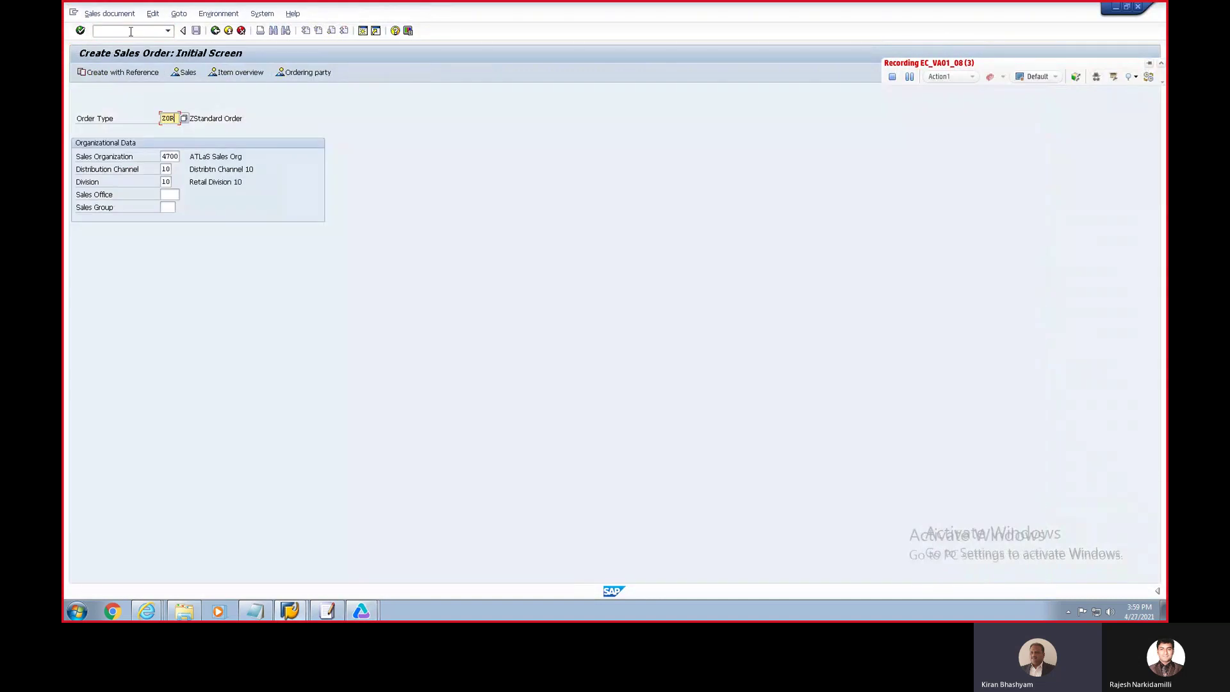
key(BackSpace)
key(BackSpace)
key(BackSpace)
text(ZOR)
key(Tab)
text(4700)
key(Tab)
text(10)
key(Tab)
text(10)
click(131, 35)
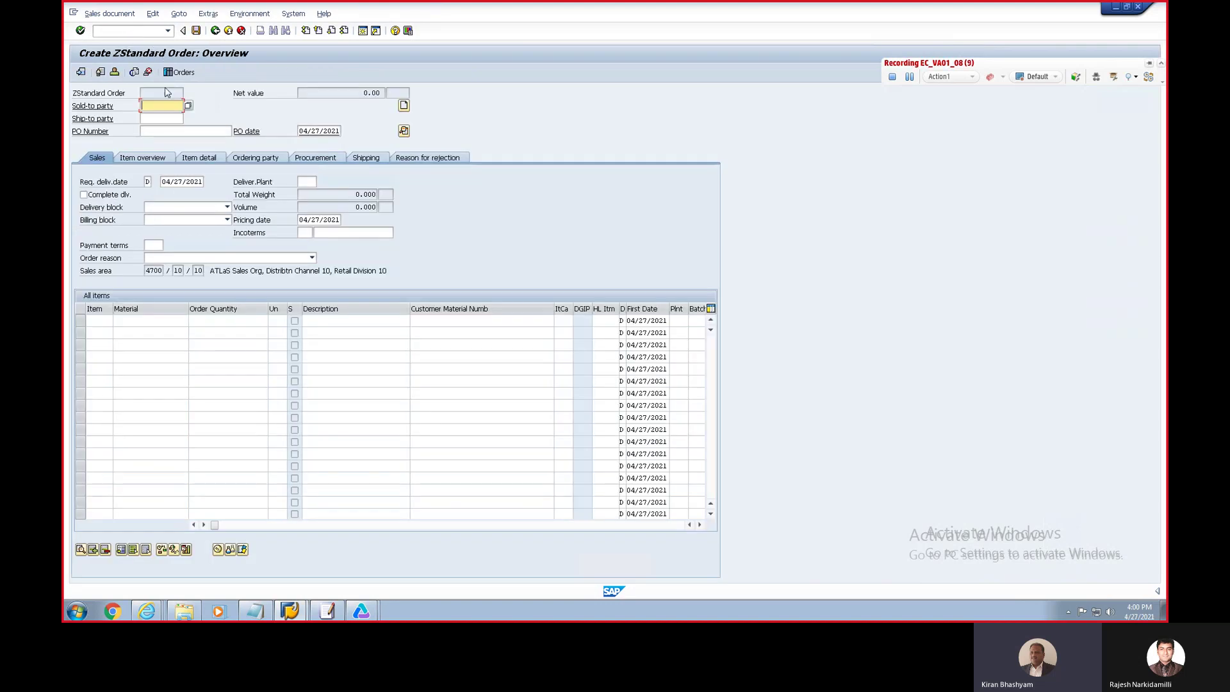
Step: Enter sold-to and ship-to party 500047 and PO number TestPO
text(500047)
click(166, 118)
text(500)
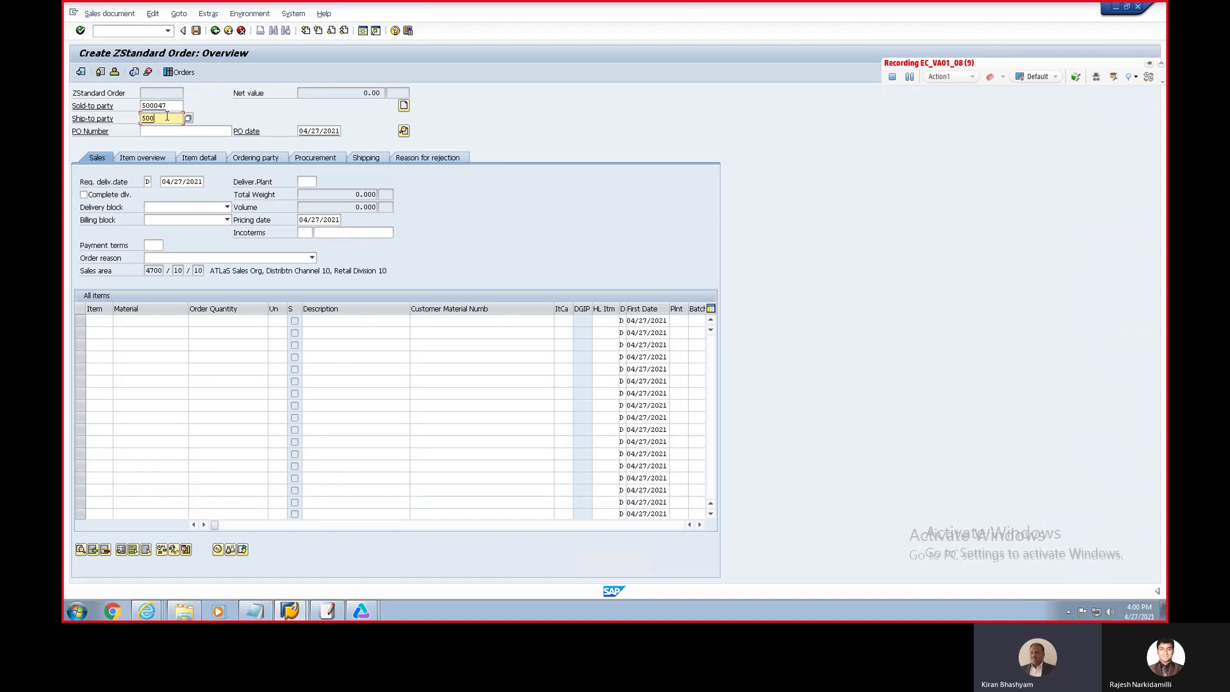
text(047)
click(168, 132)
text(Tes)
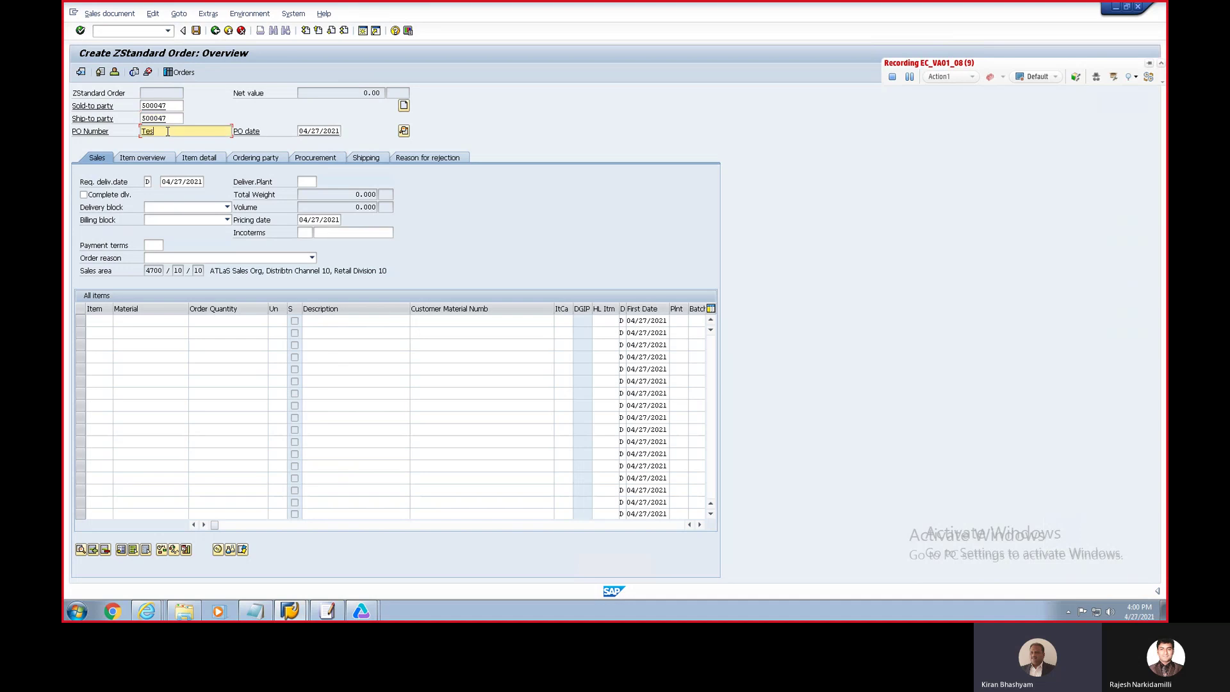
text(tPO)
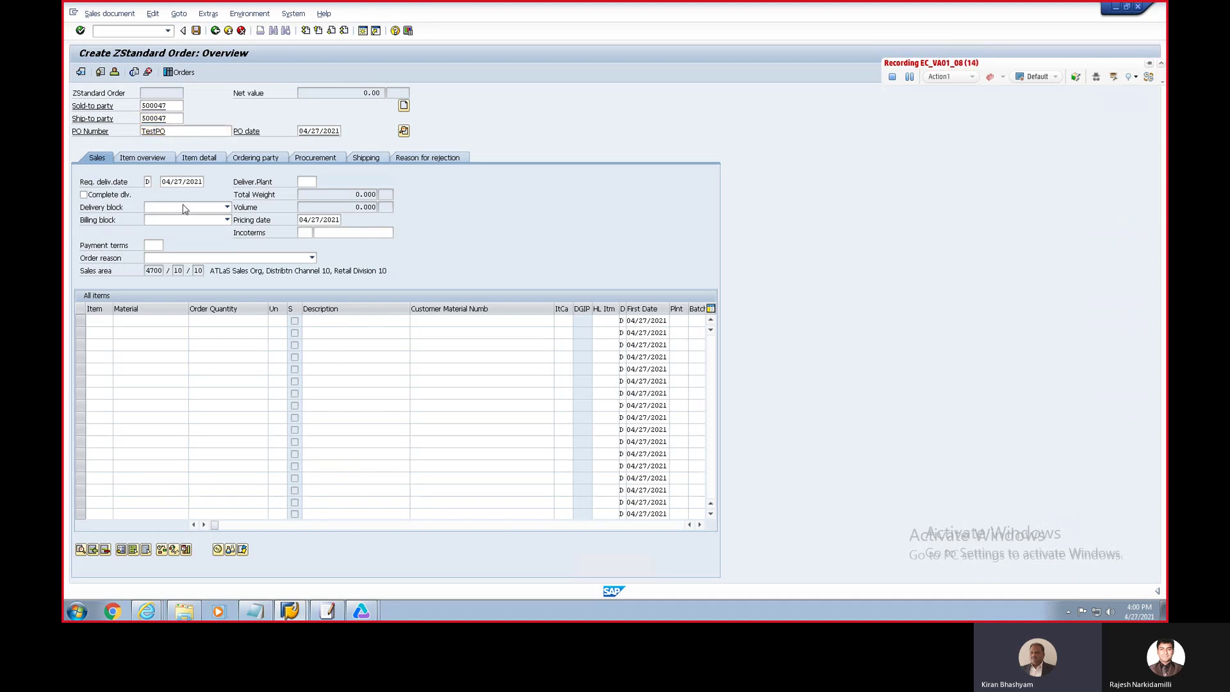
Step: Add one unit of material 1000682, save the order, and stop the UFT recording
click(155, 320)
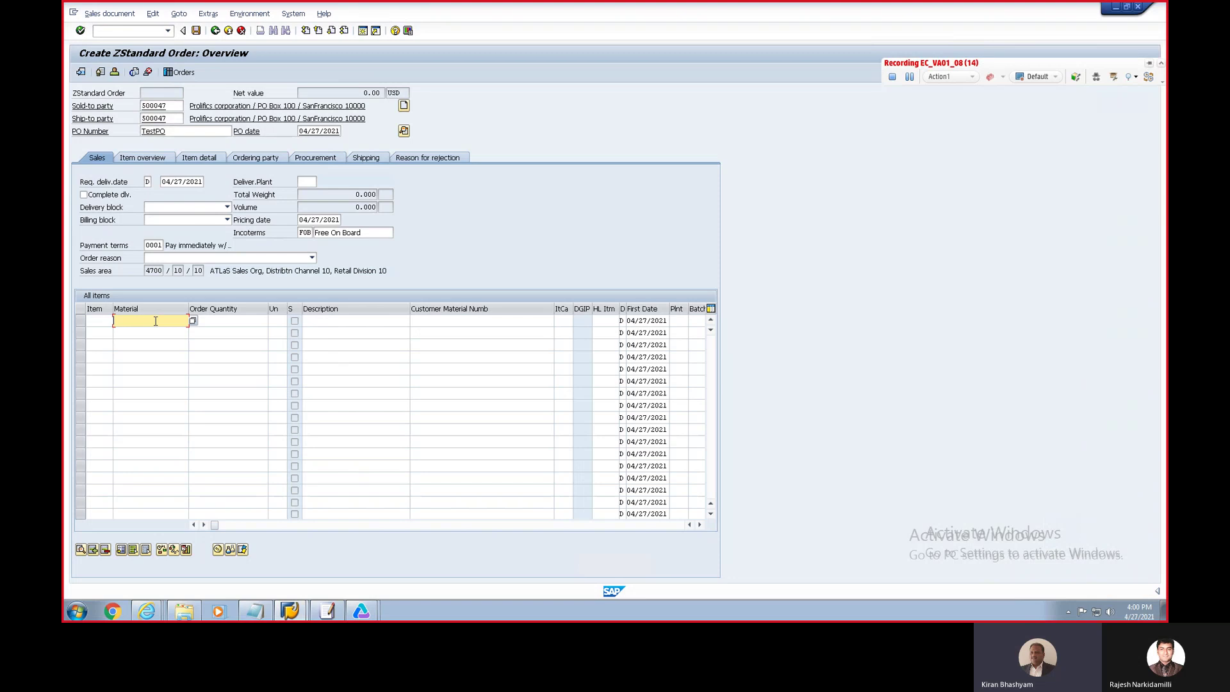
text(1000682)
key(Tab)
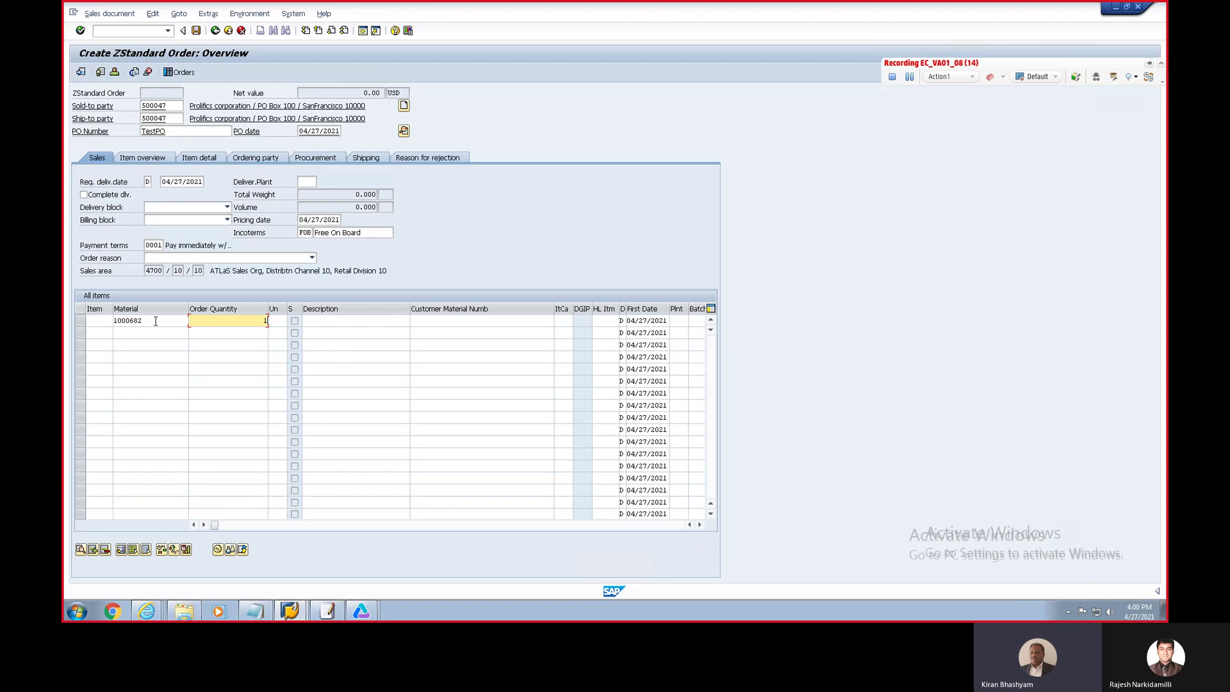
key(Return)
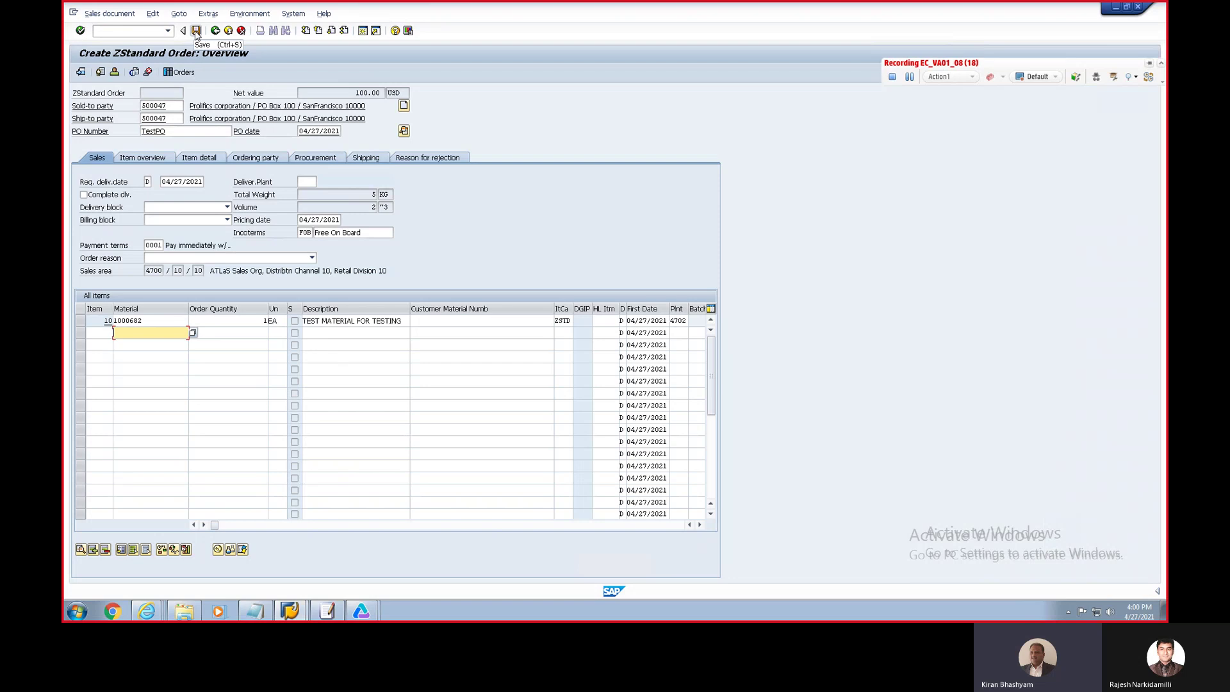
click(196, 31)
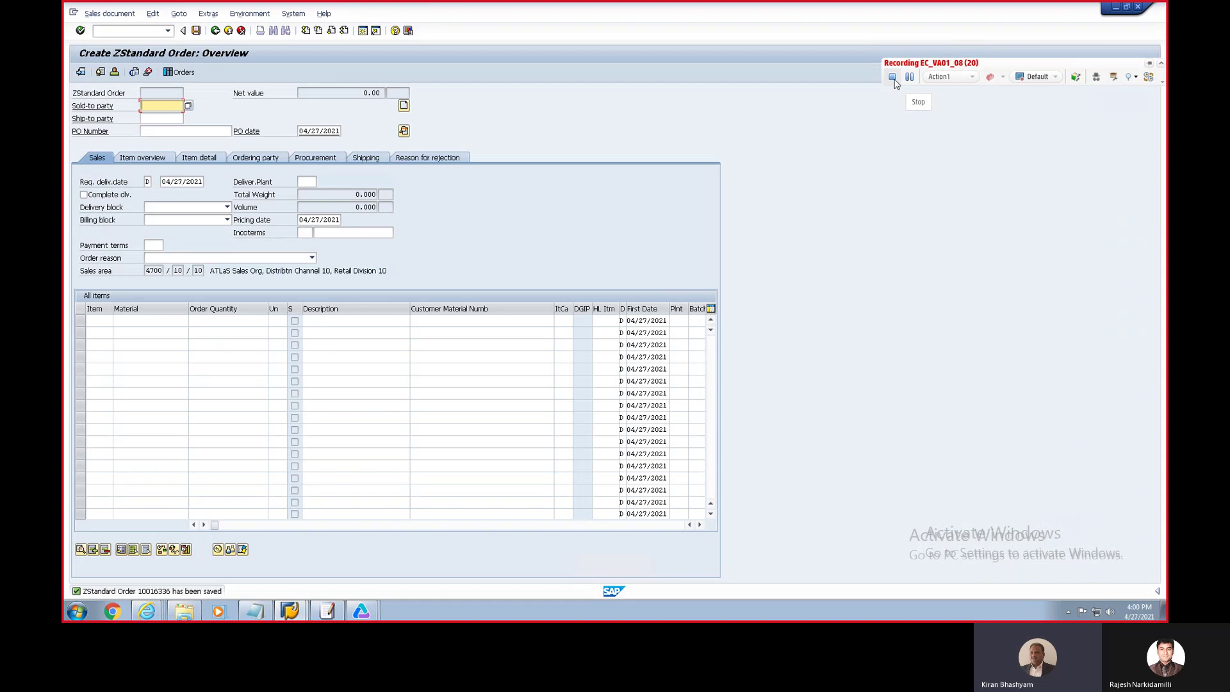
click(893, 79)
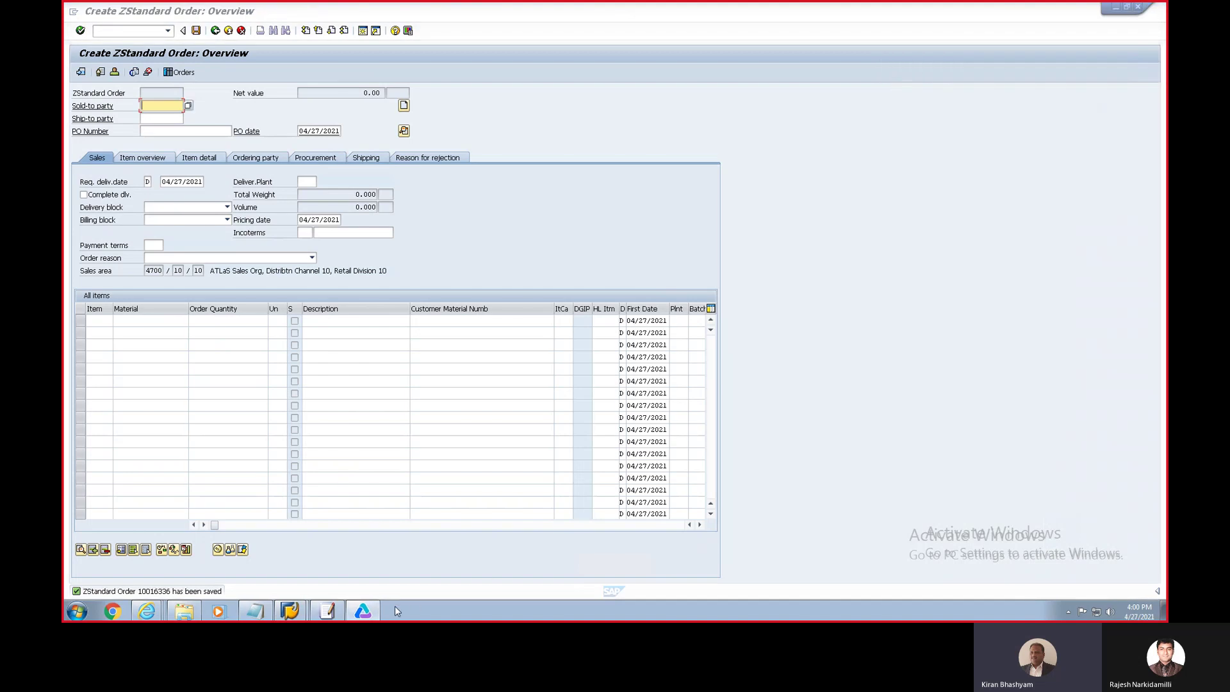
click(494, 293)
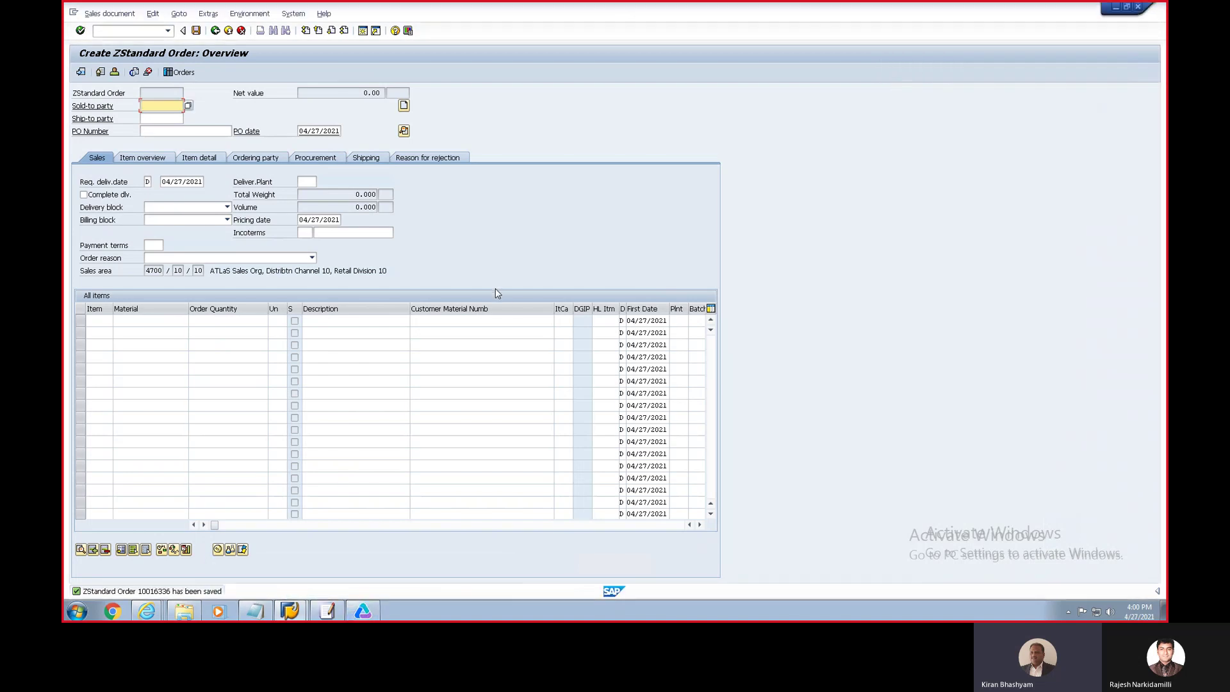
Step: Save the recorded 20-line script in UFT and switch back to the Effecta Dashboard window
click(369, 610)
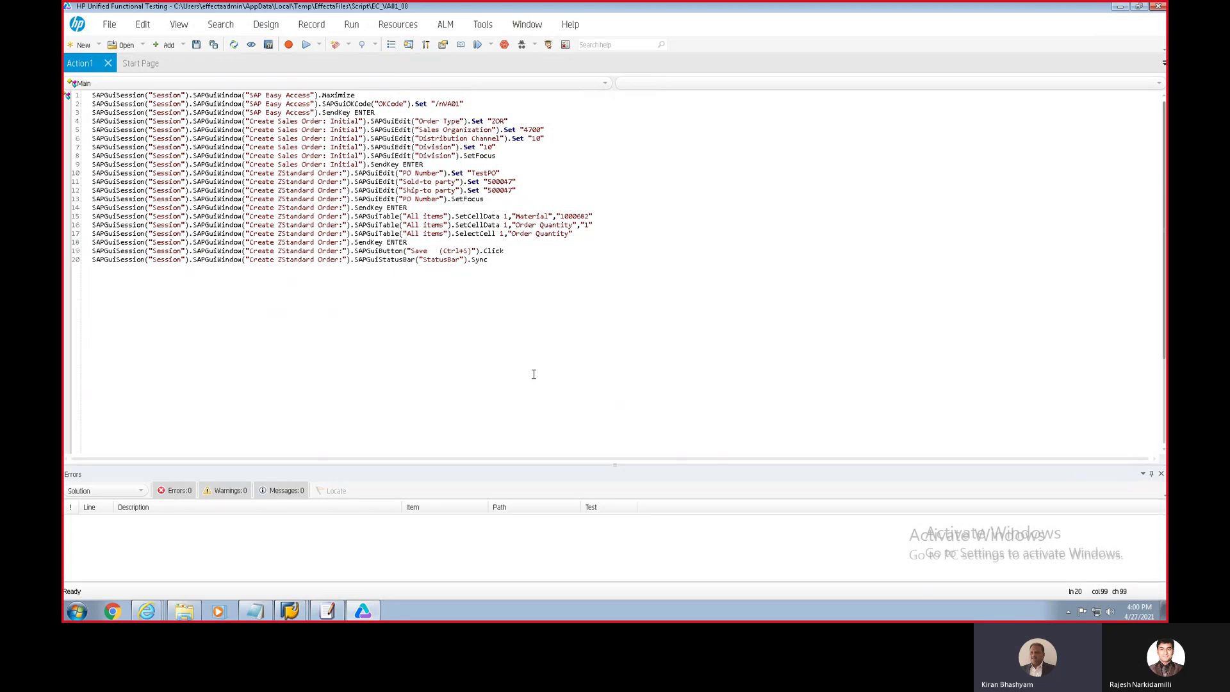
click(199, 49)
click(198, 49)
click(147, 612)
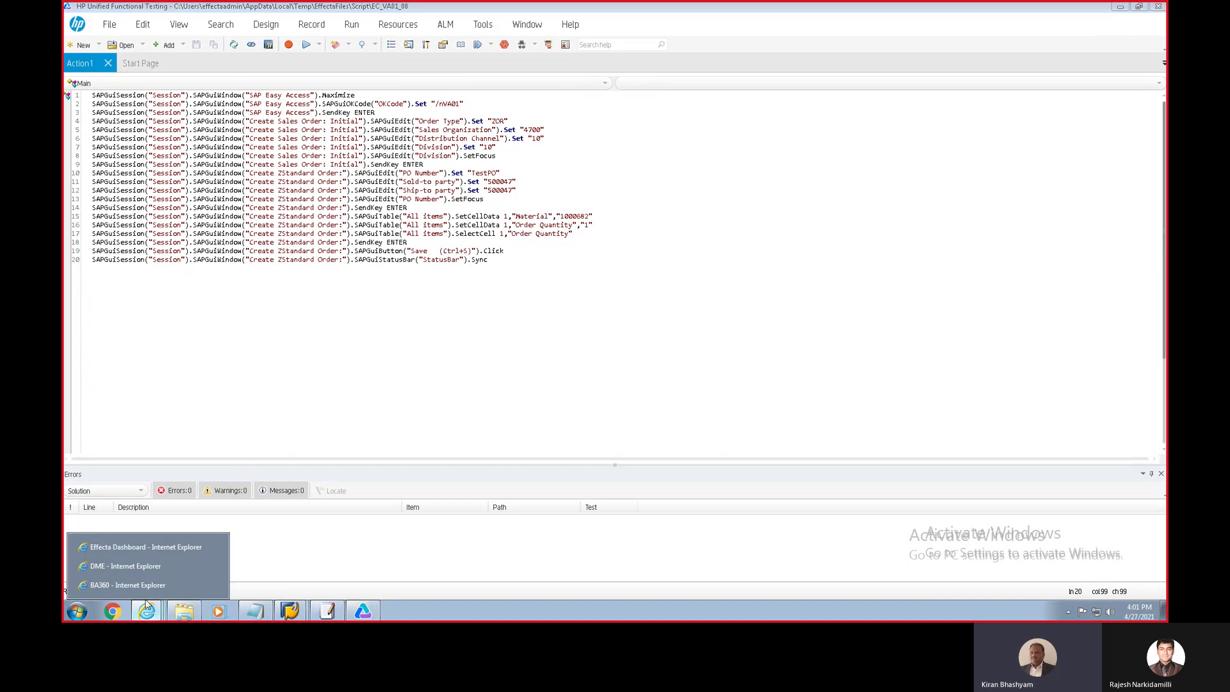
click(135, 548)
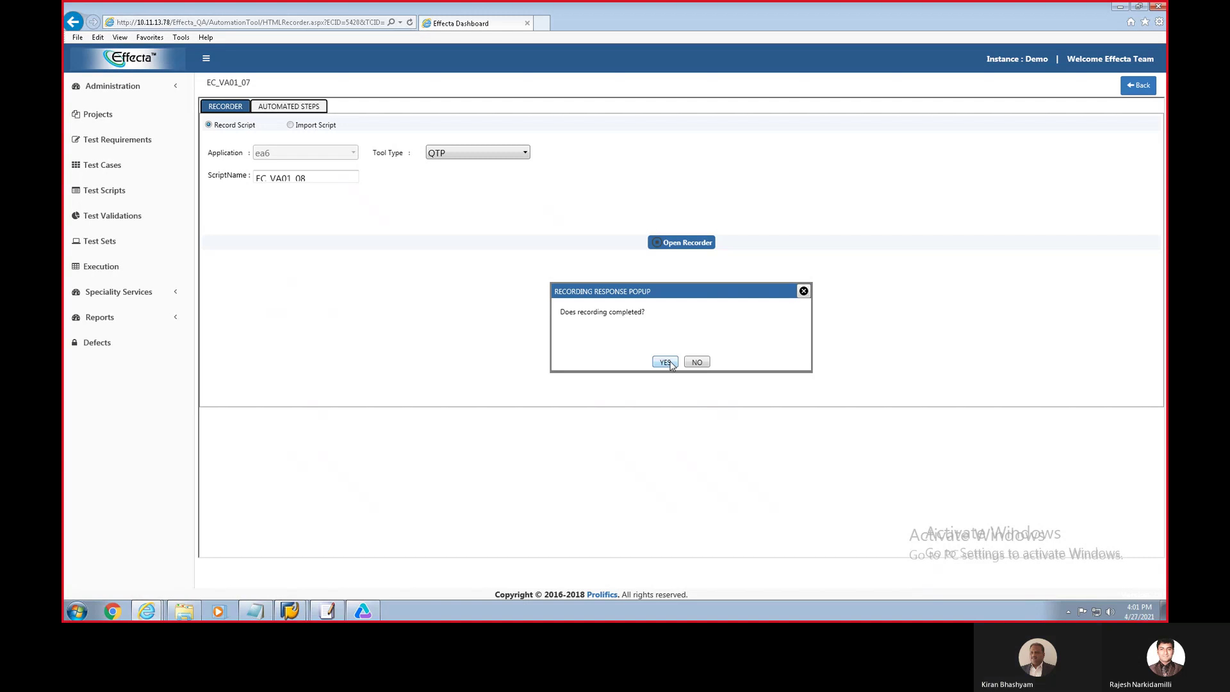
Step: Answer YES that recording finished, acknowledge the Record Saved alert, and close the popup
click(669, 363)
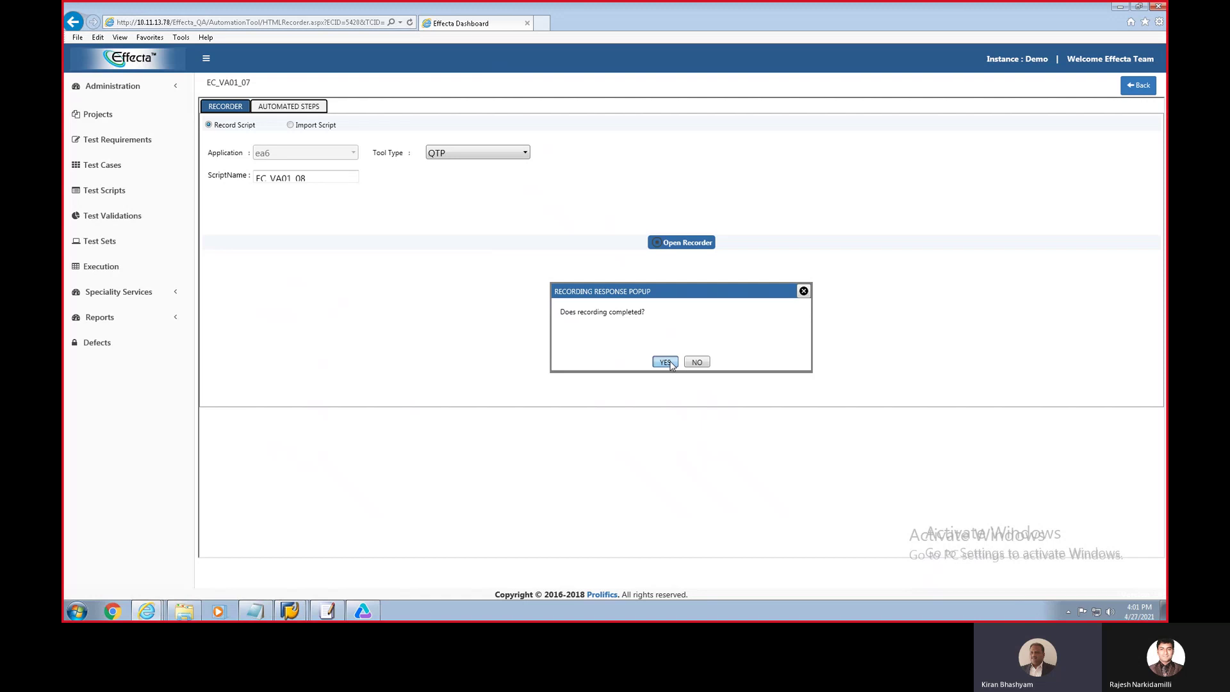
click(666, 363)
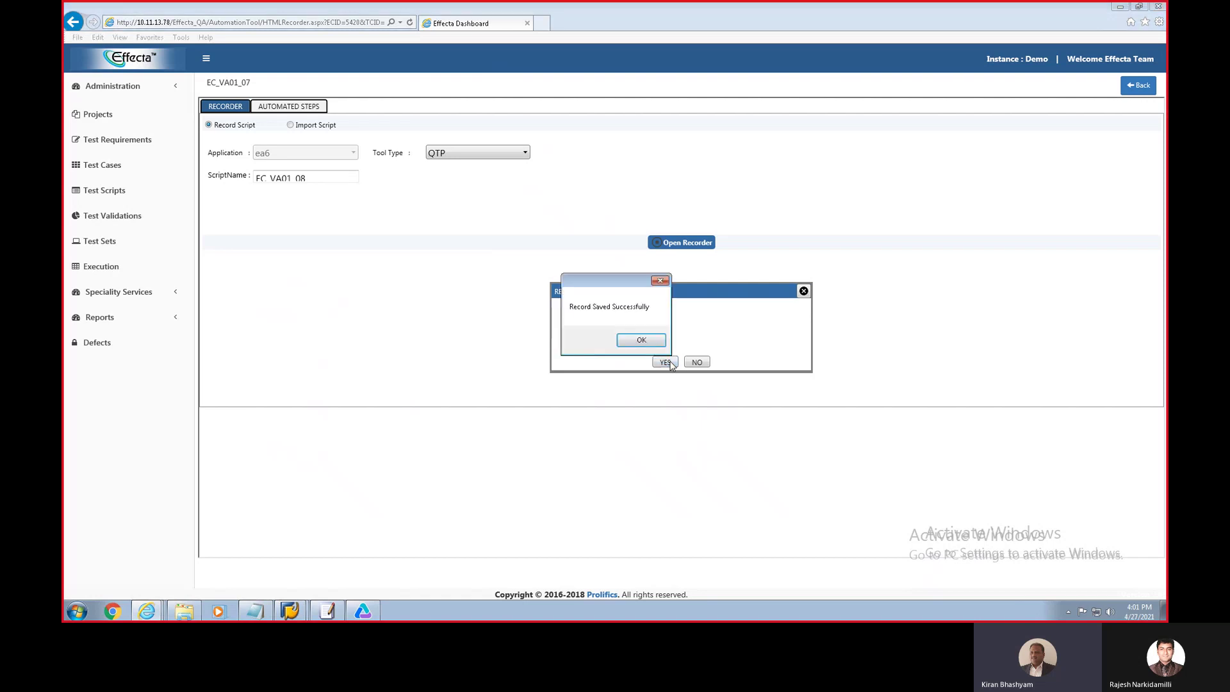
click(640, 340)
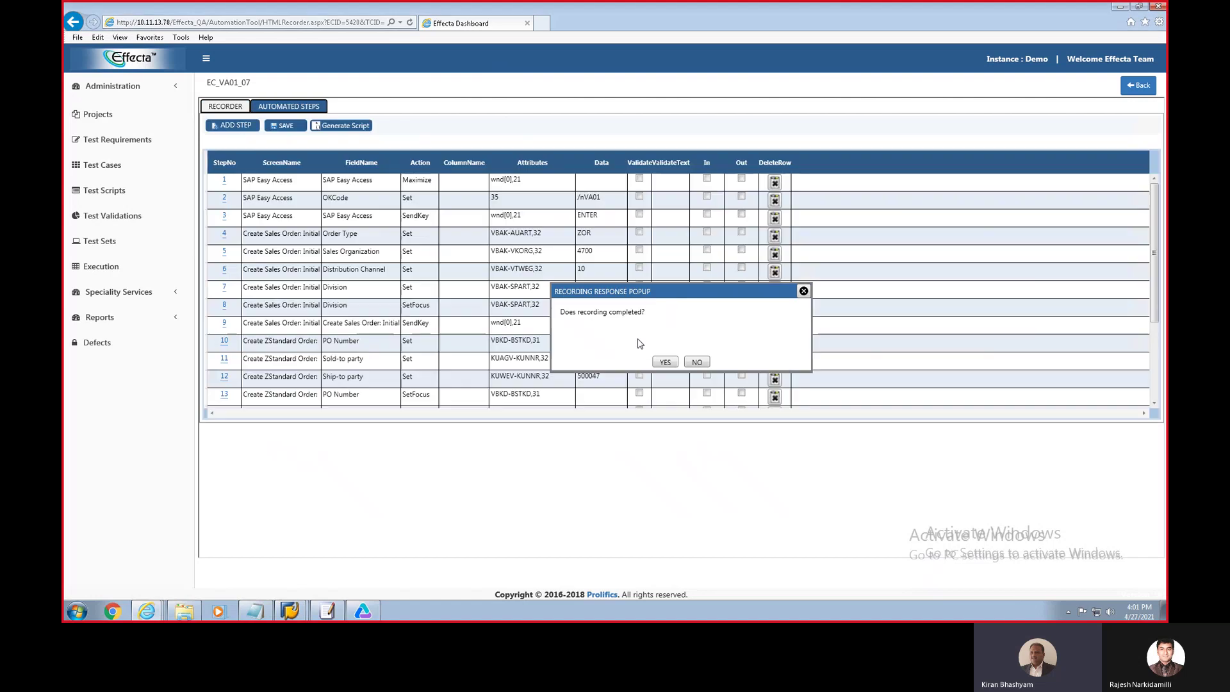
click(804, 292)
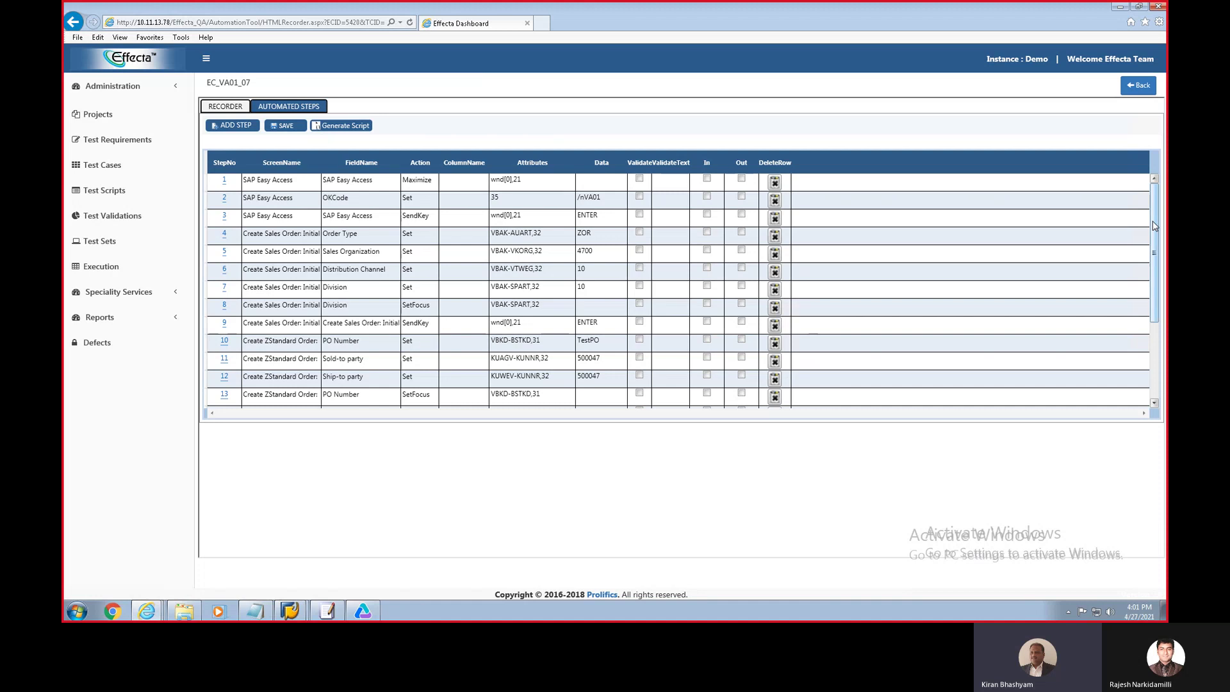
Step: Mark step 20's status-bar sync as output with data item2 and save the steps
drag(1154, 224, 766, 374)
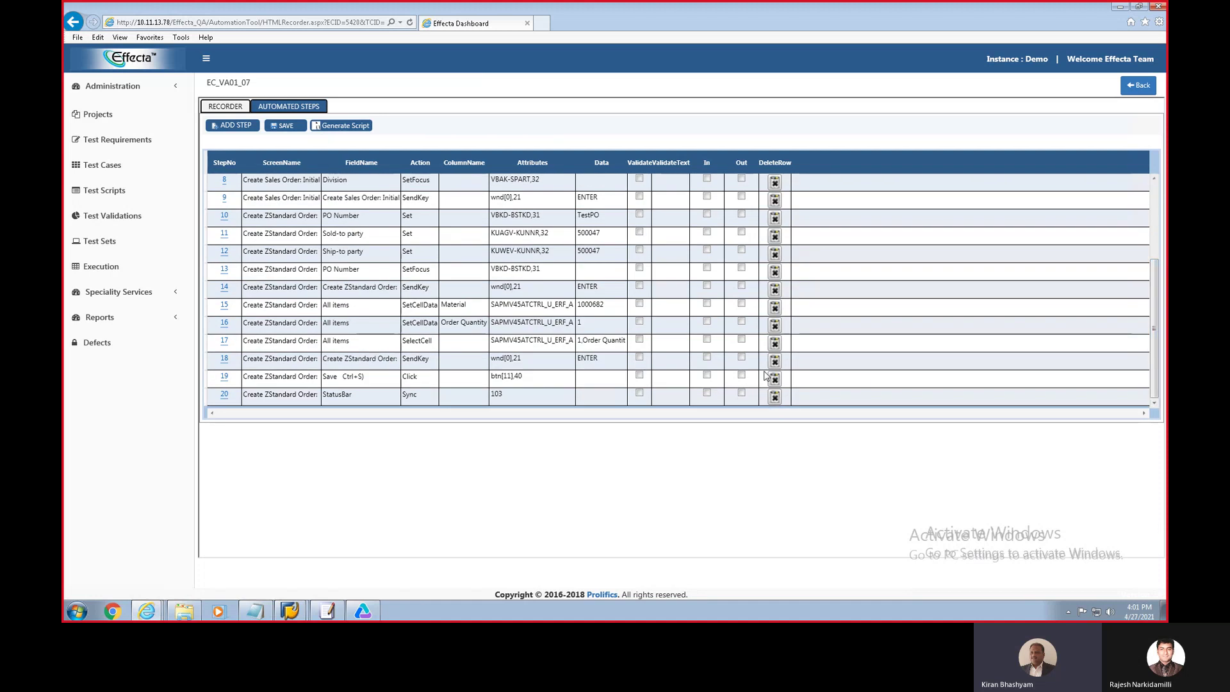
click(742, 396)
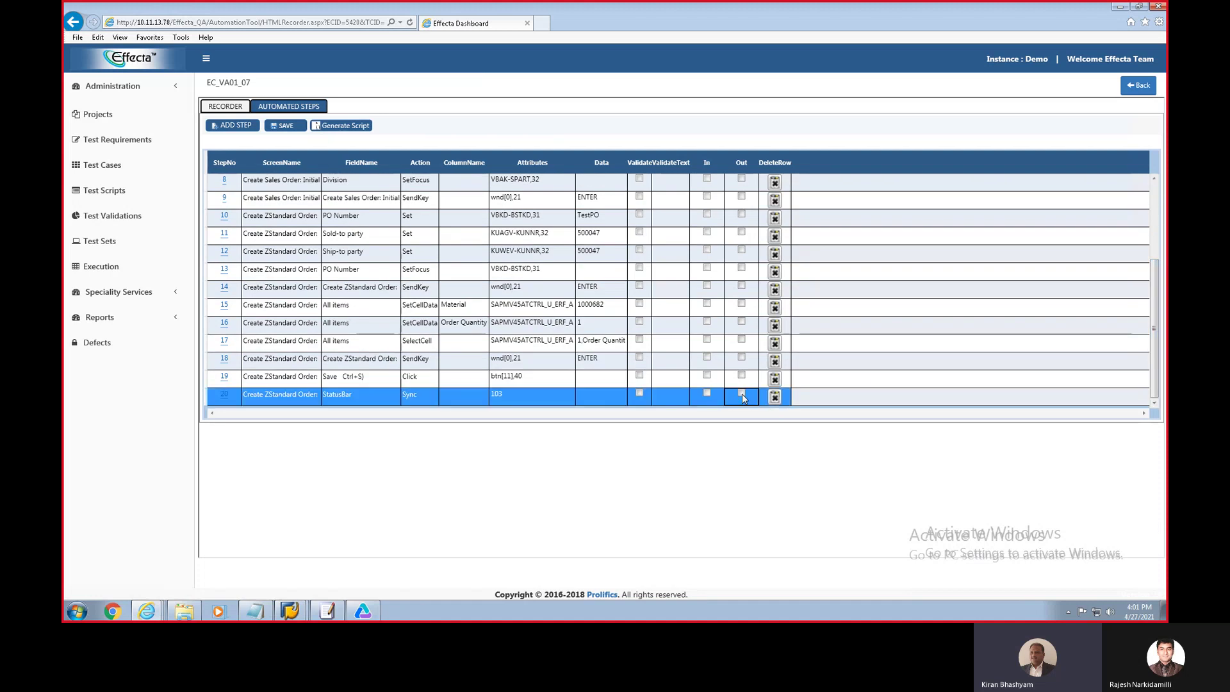
click(594, 395)
text(item2)
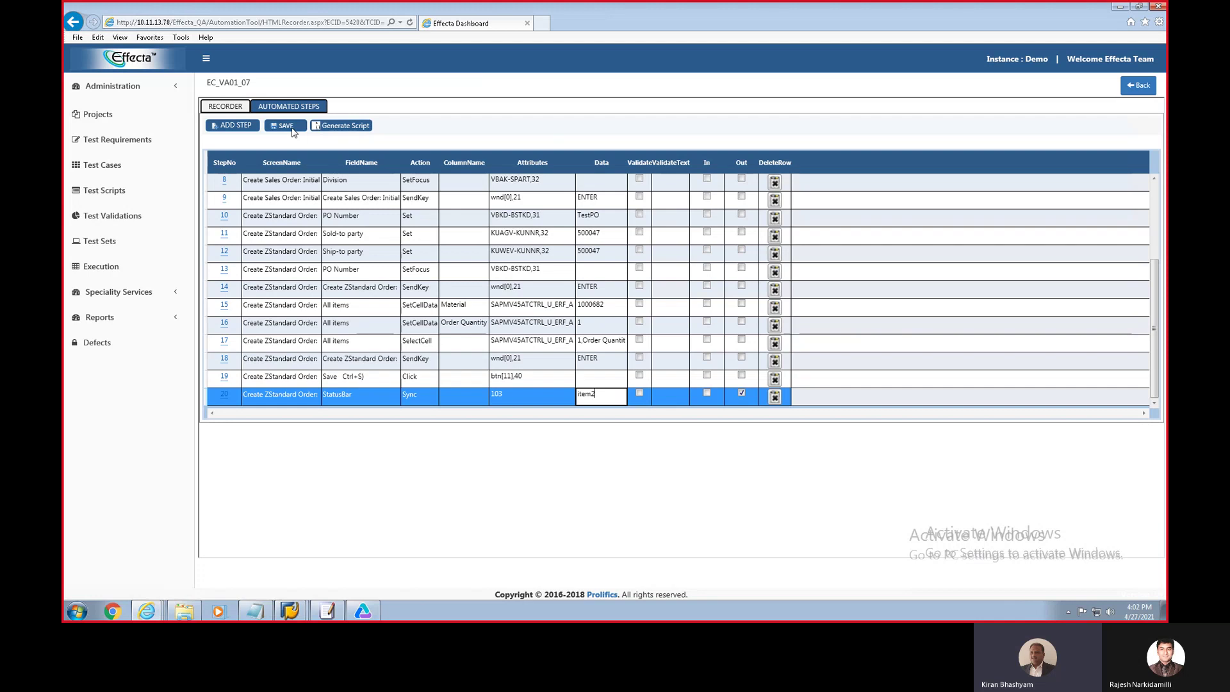
click(285, 127)
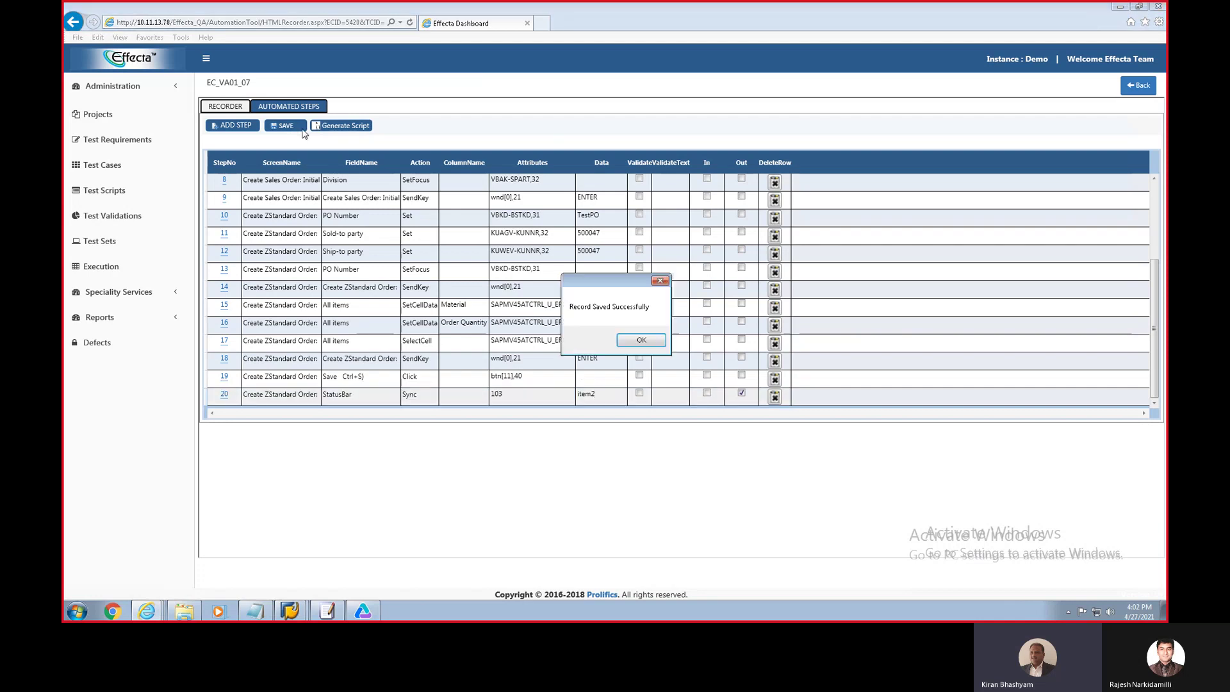
click(641, 340)
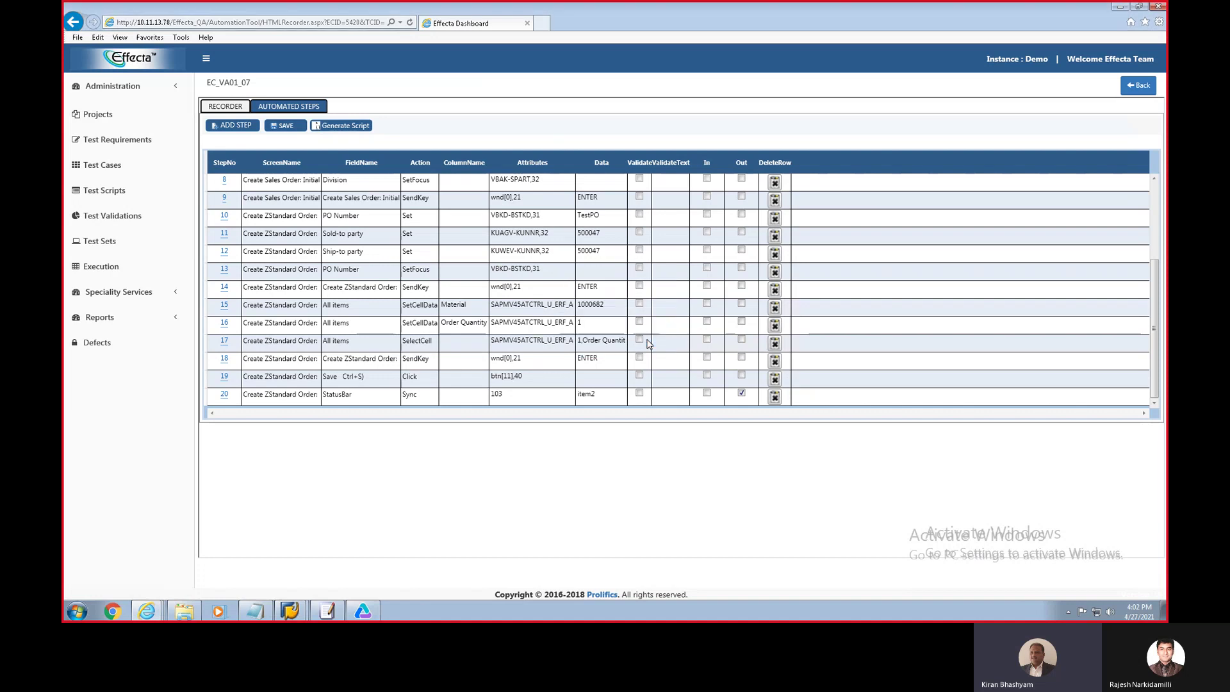
Step: Export the generated EC_VA01_07 script to ExecutionComponents and copy its name
click(334, 130)
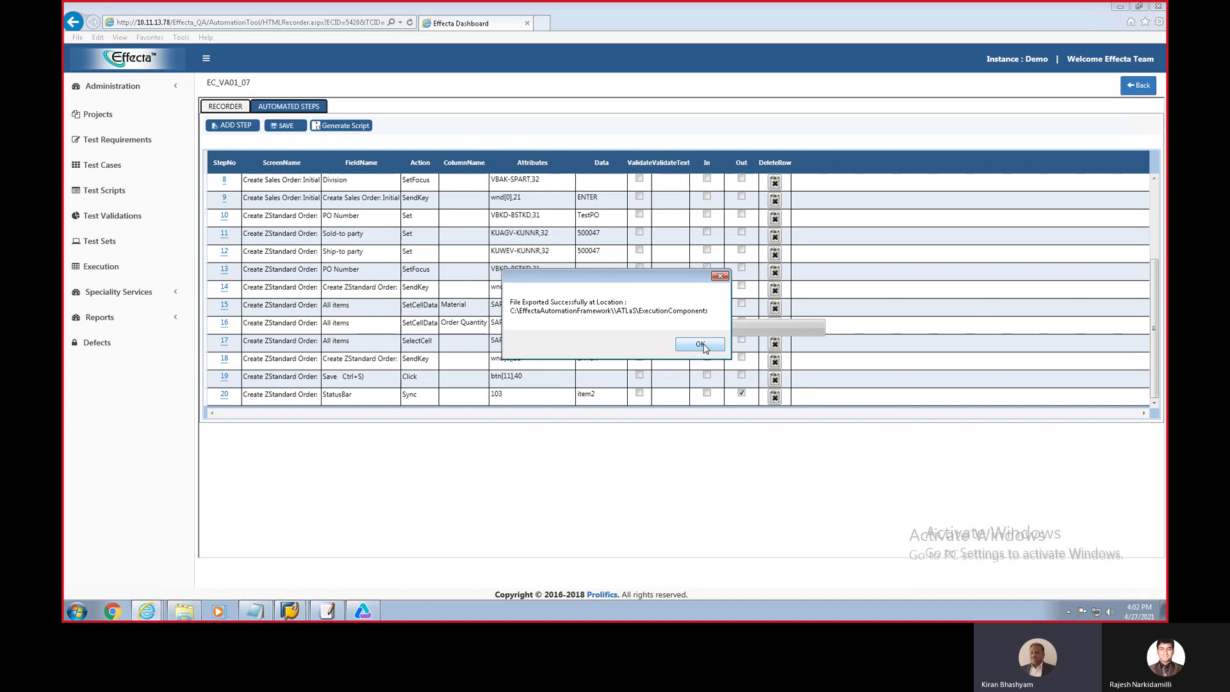
click(702, 345)
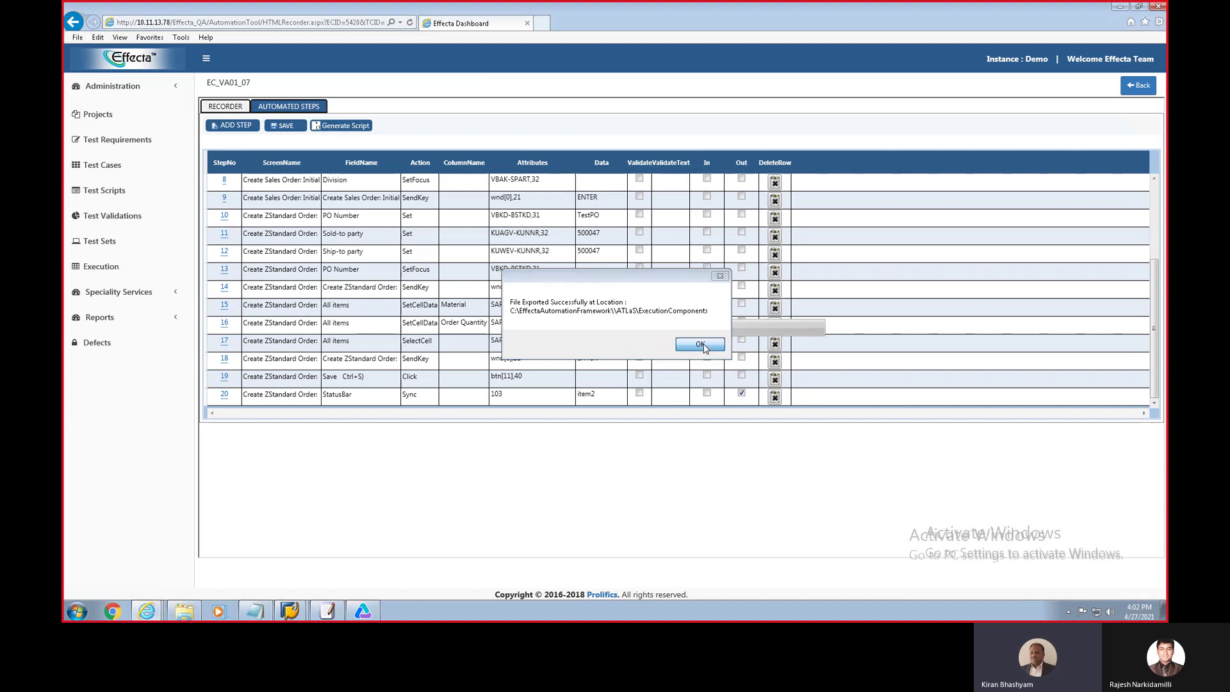
drag(247, 80, 208, 83)
key(ctrl+c)
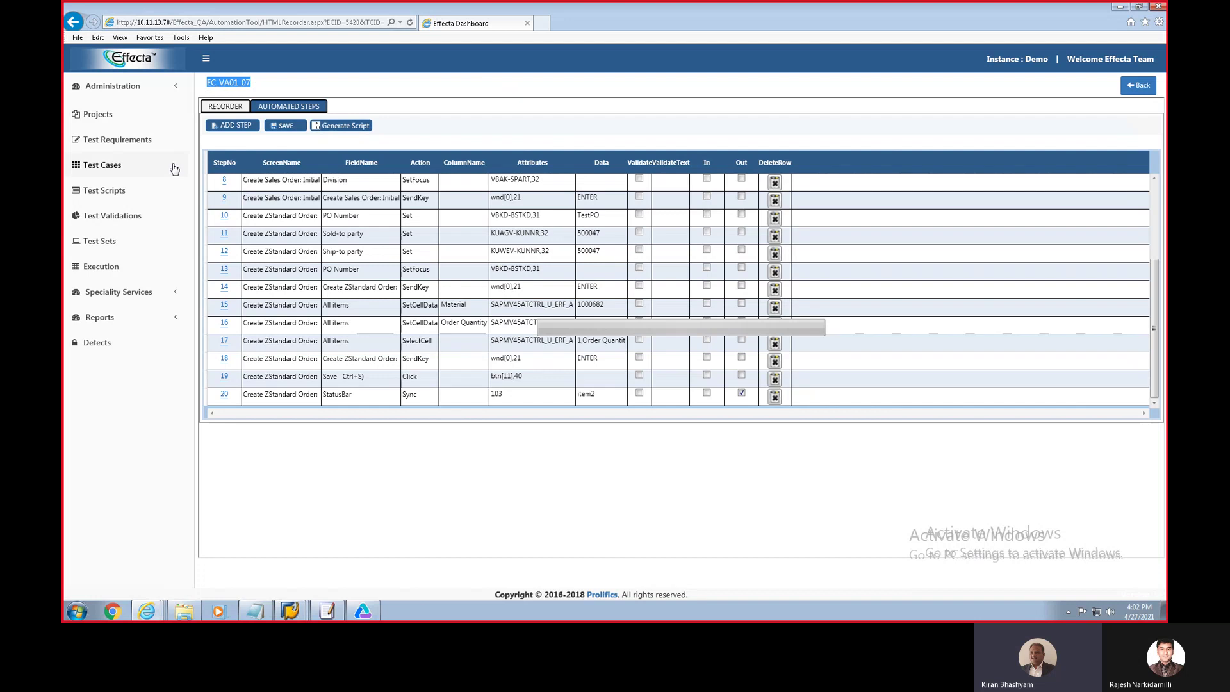
Step: Search test cases for otc_demo and open the steps of TC_OTC_Demo_002
click(99, 168)
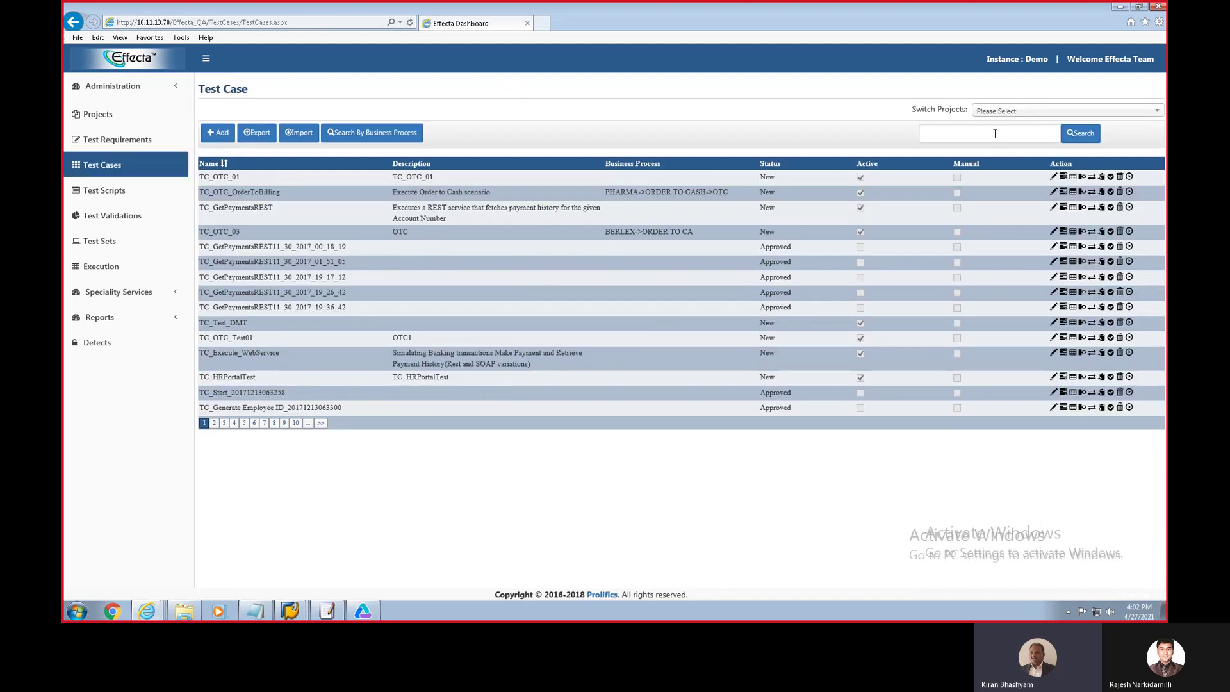
click(995, 133)
text(otc_demo)
key(Tab)
key(Return)
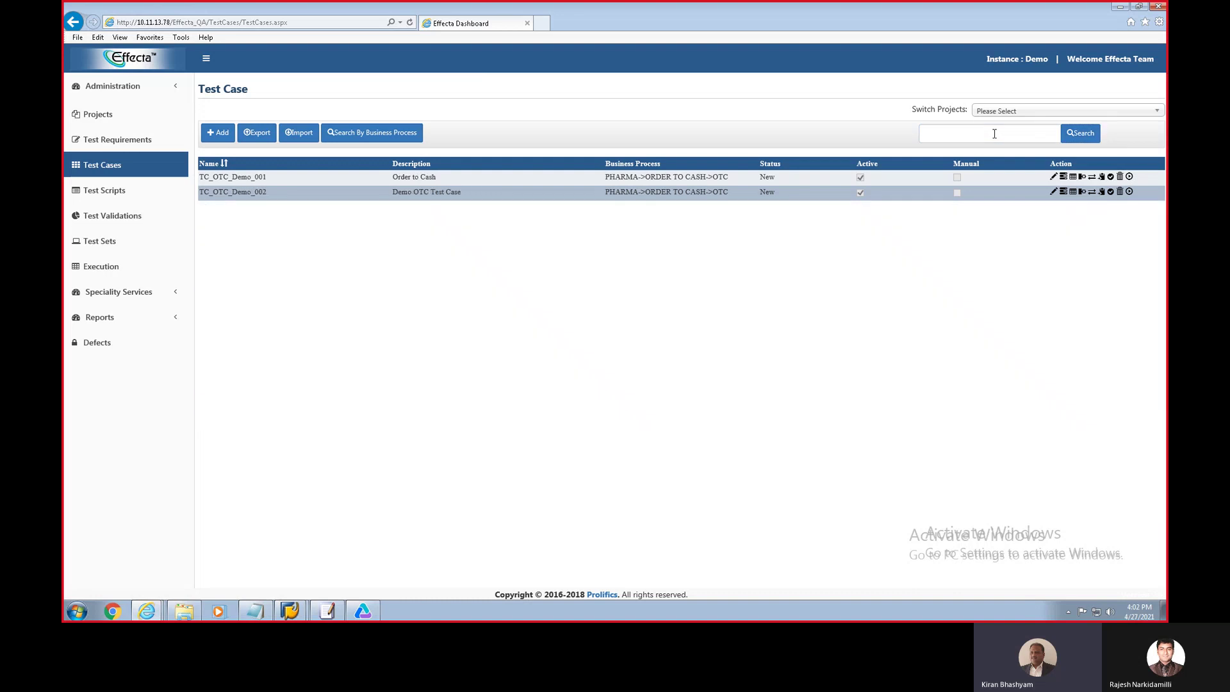
click(1064, 194)
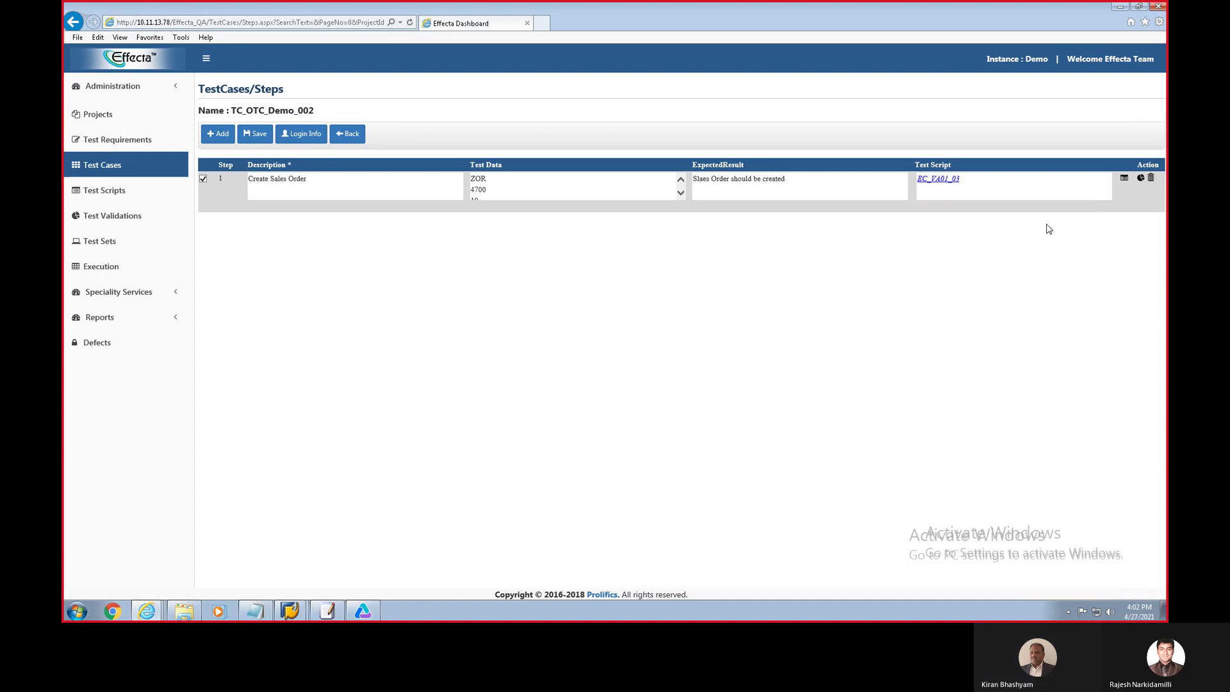
Step: Attach script EC_VA01_07 to the Create Sales Order step and save the test case
click(1125, 181)
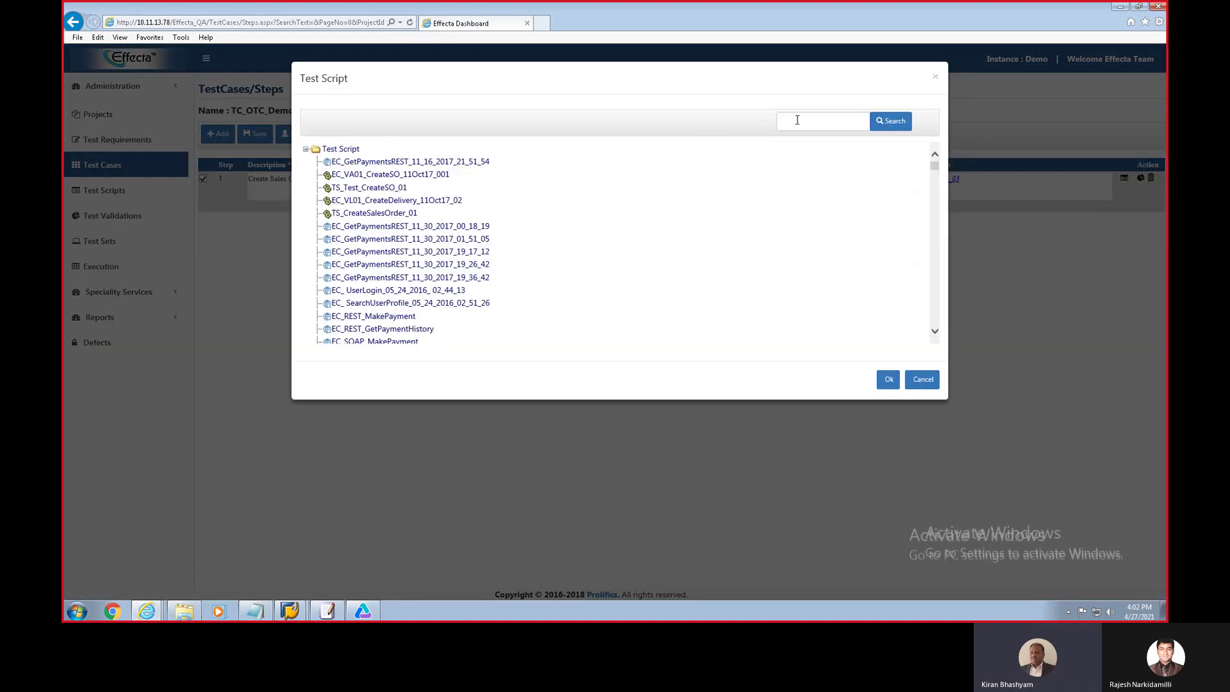
click(797, 120)
key(ctrl+v)
key(Return)
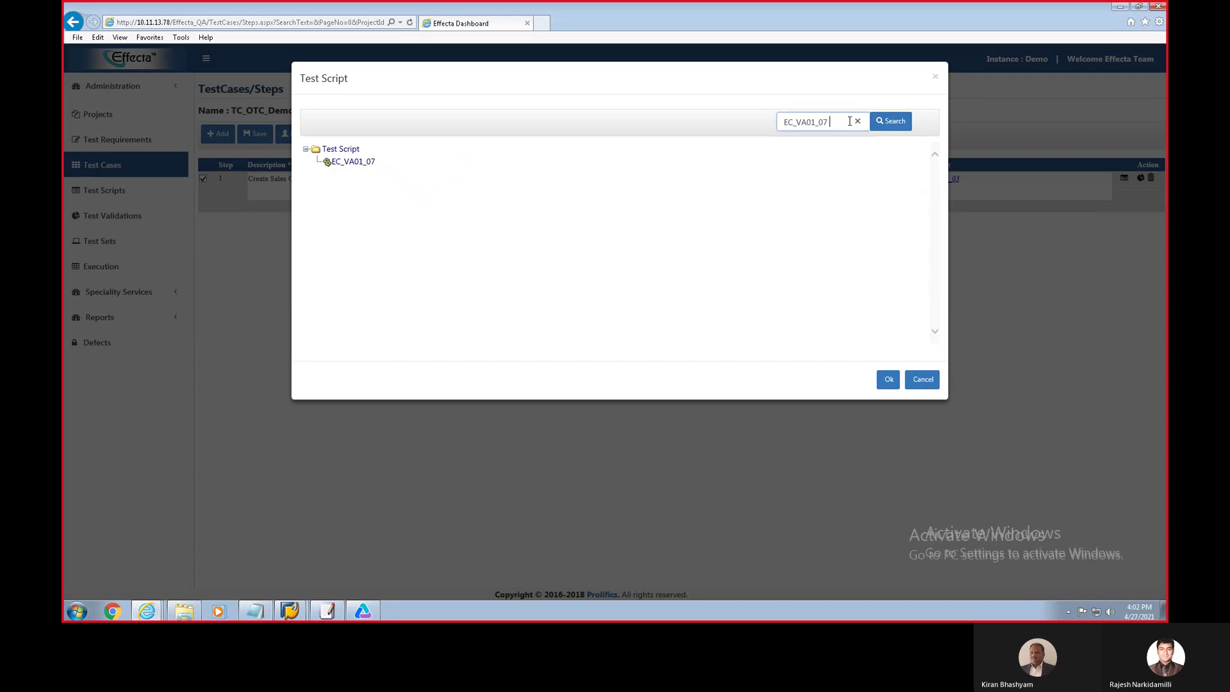
click(354, 162)
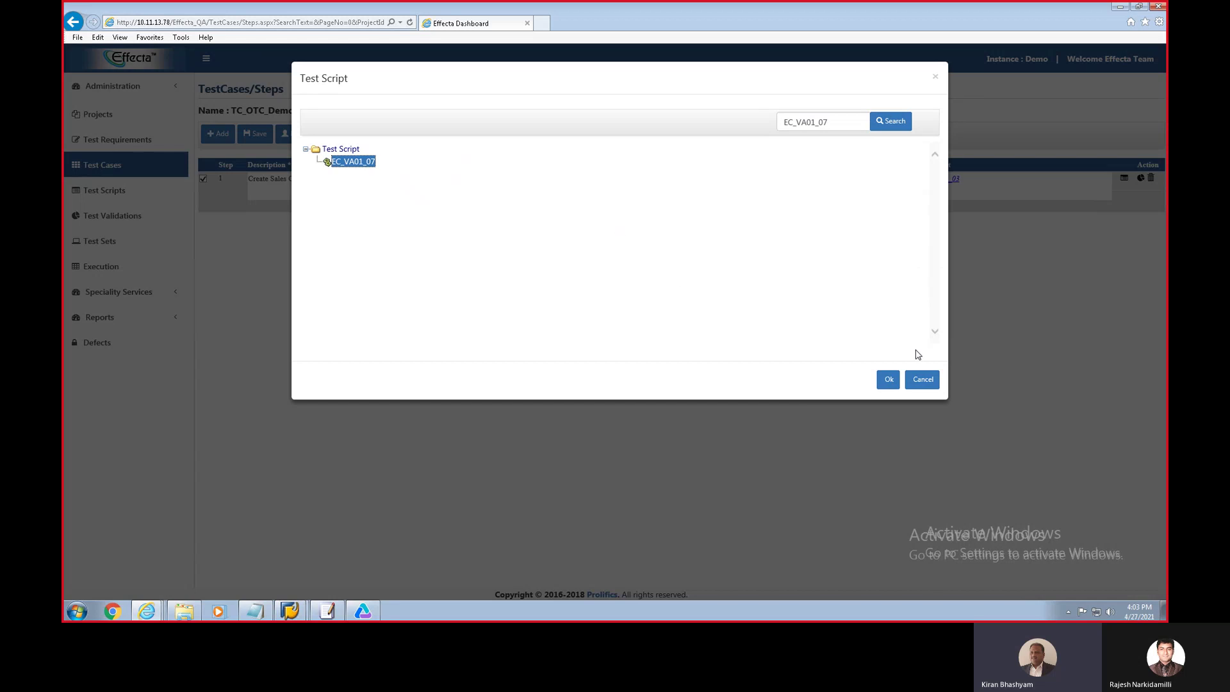
click(887, 385)
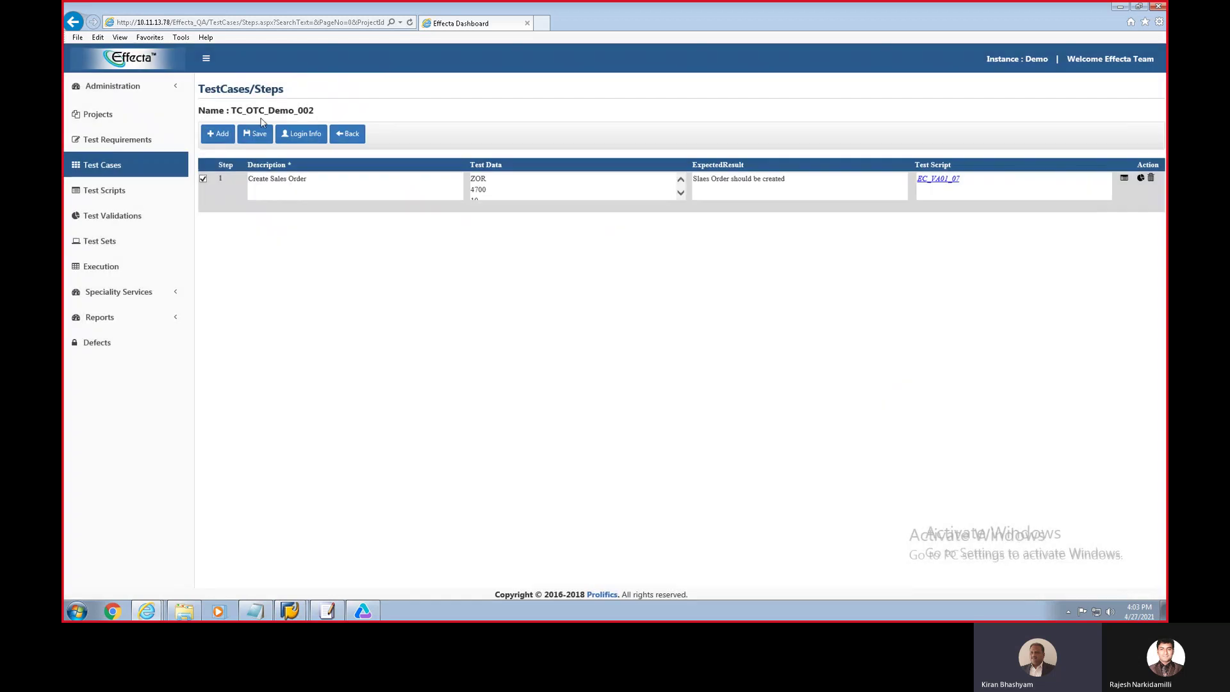
click(260, 134)
Step: Search 'otc_demo', review TC_OTC_Demo_001's four script-linked steps, then return to the test case list
click(110, 172)
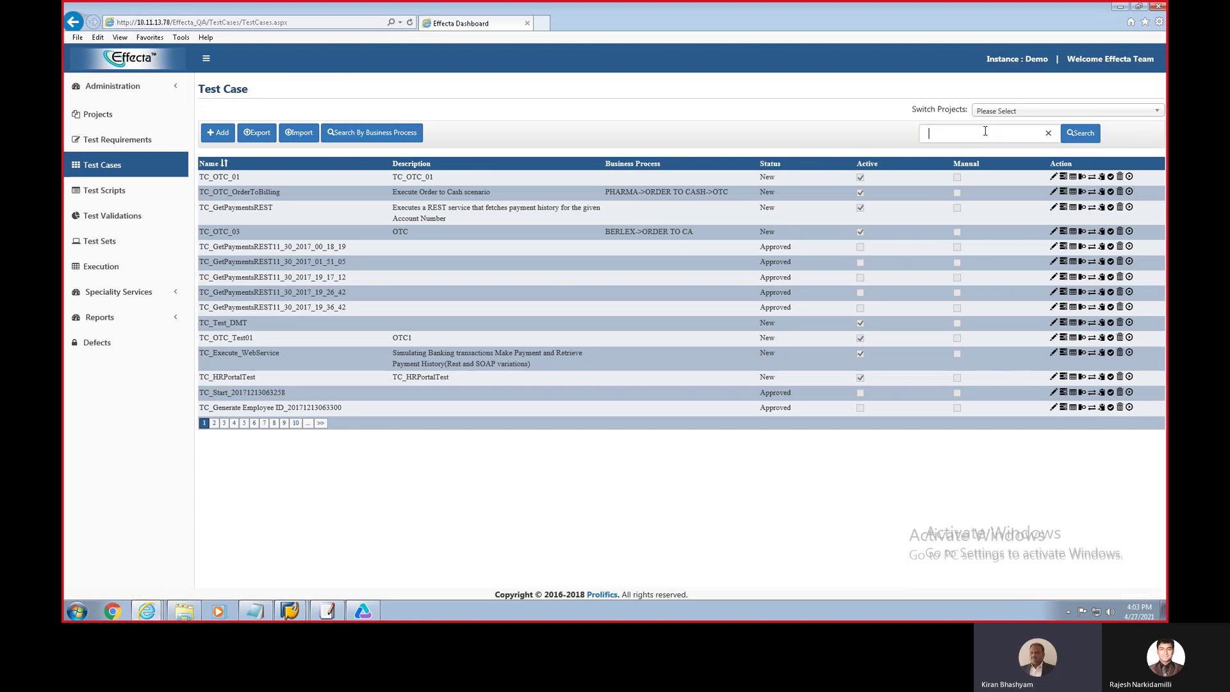
text(otc_demo)
key(Return)
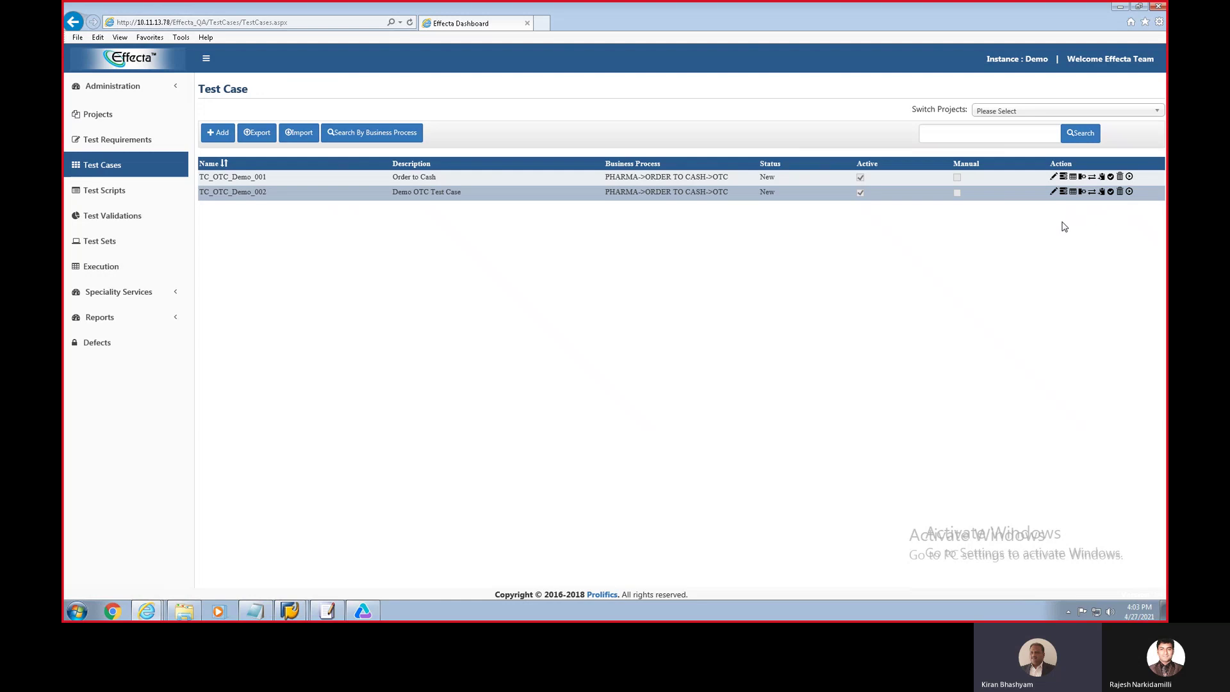
click(1063, 178)
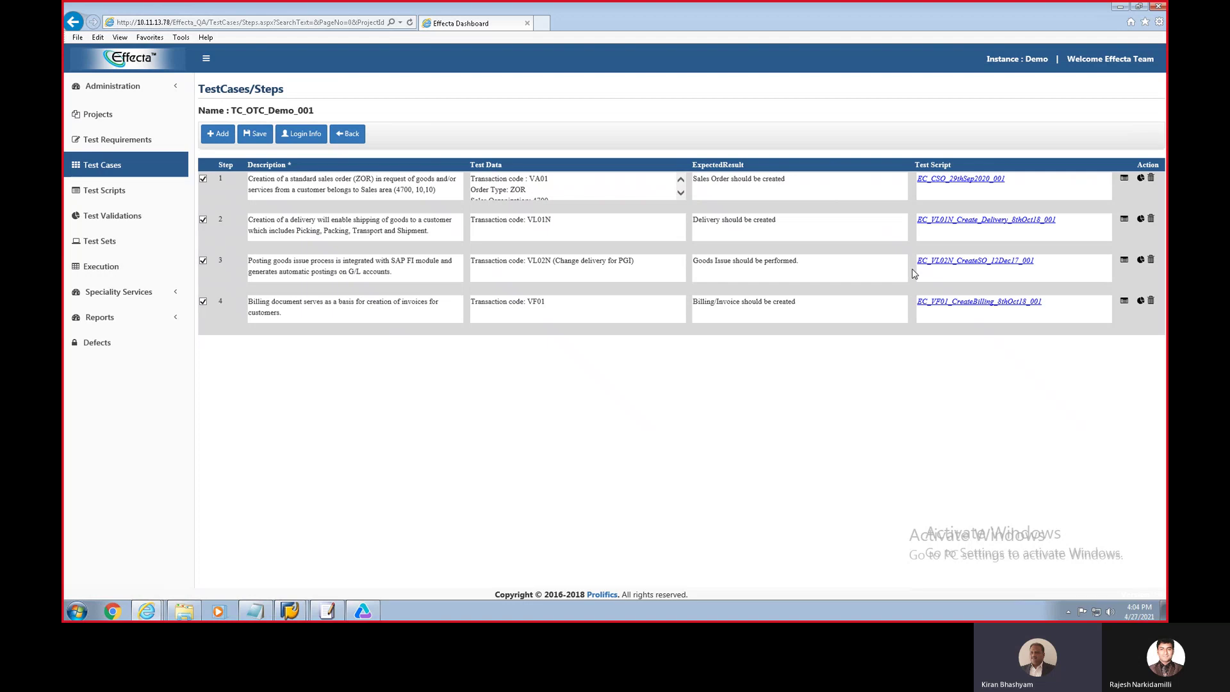
click(354, 138)
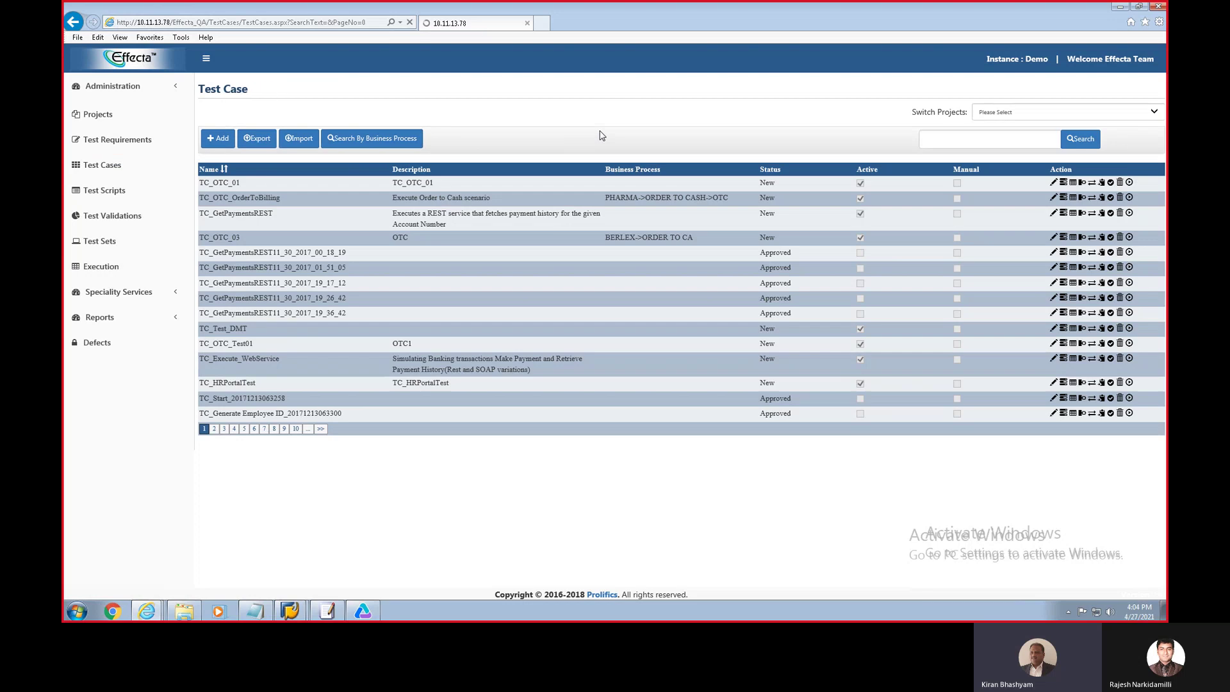
Step: Search 'otc_demo' and open the line-item data of TC_OTC_Demo_001's data set Effecta_Demo-1
click(972, 133)
text(o)
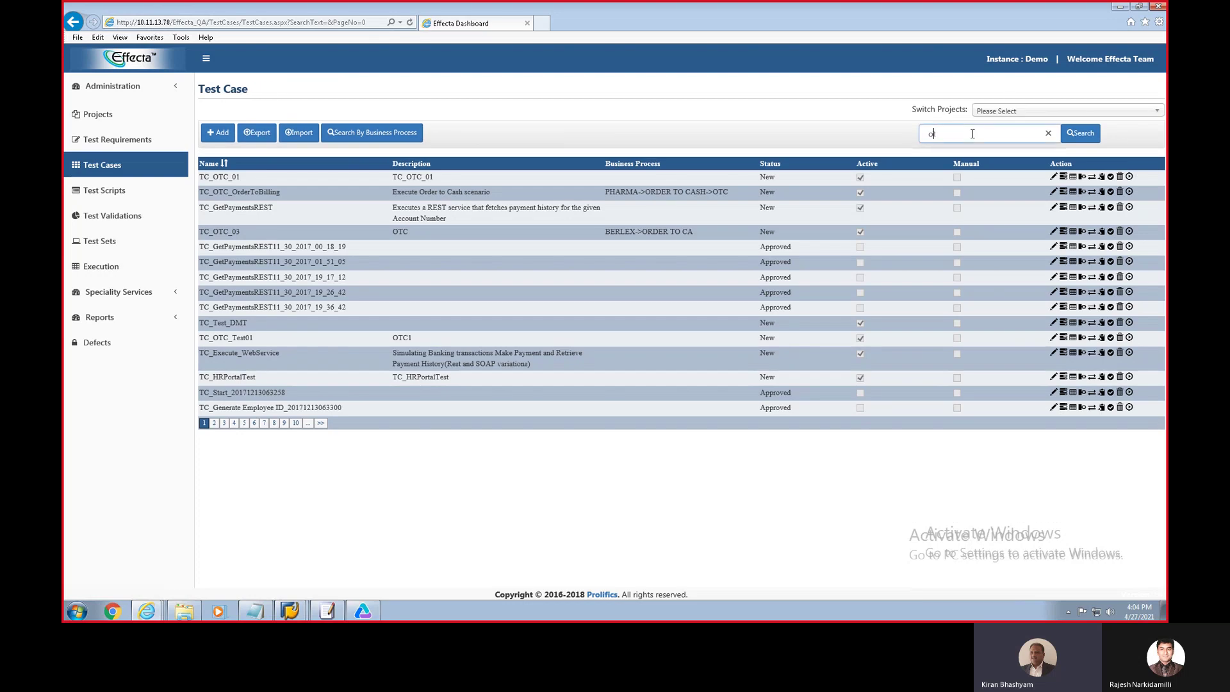
text(tc_demo)
key(Return)
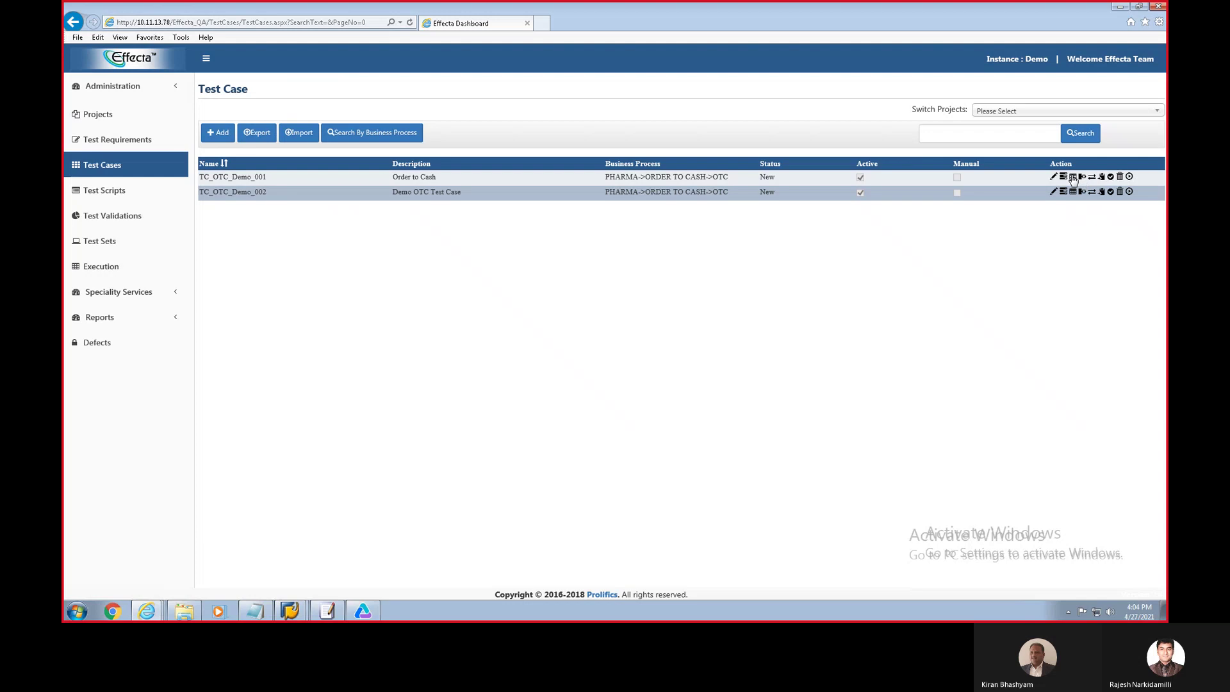
click(1072, 178)
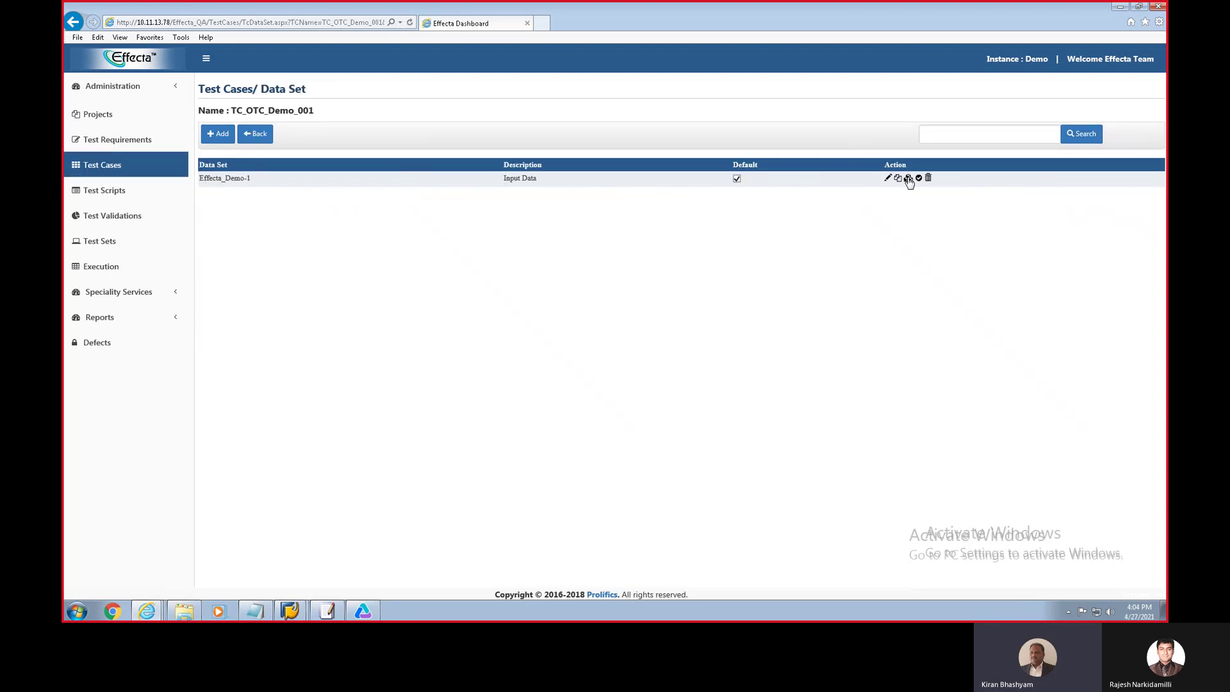
click(908, 178)
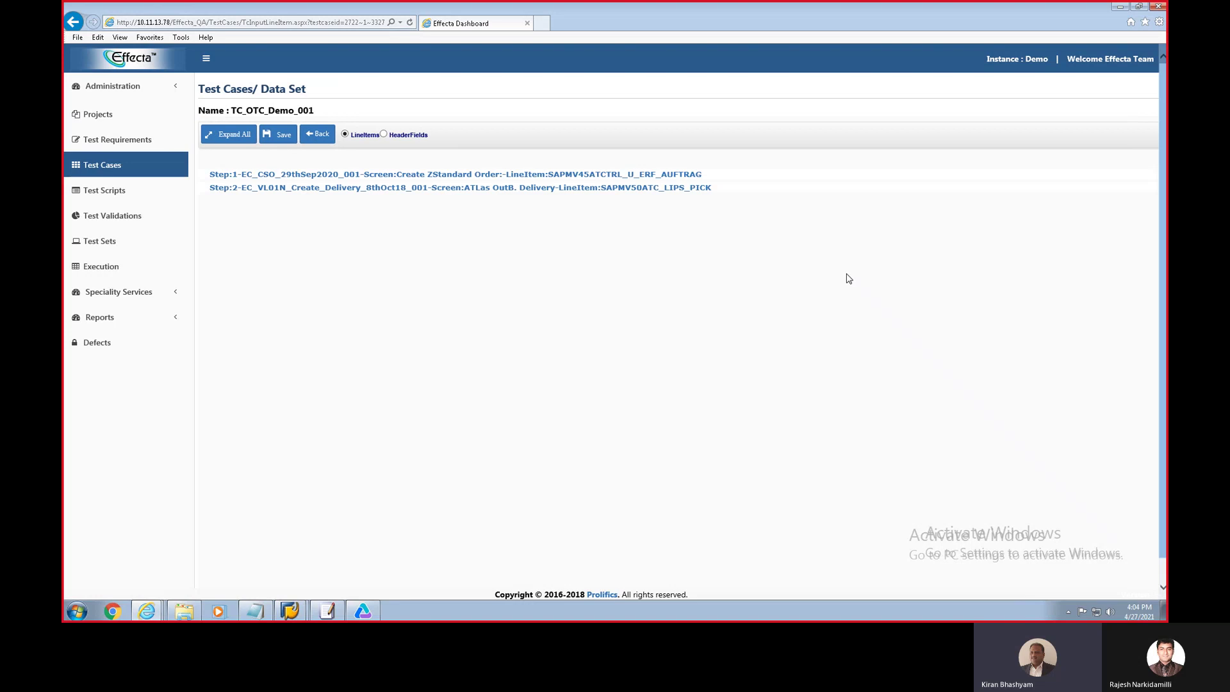
click(240, 133)
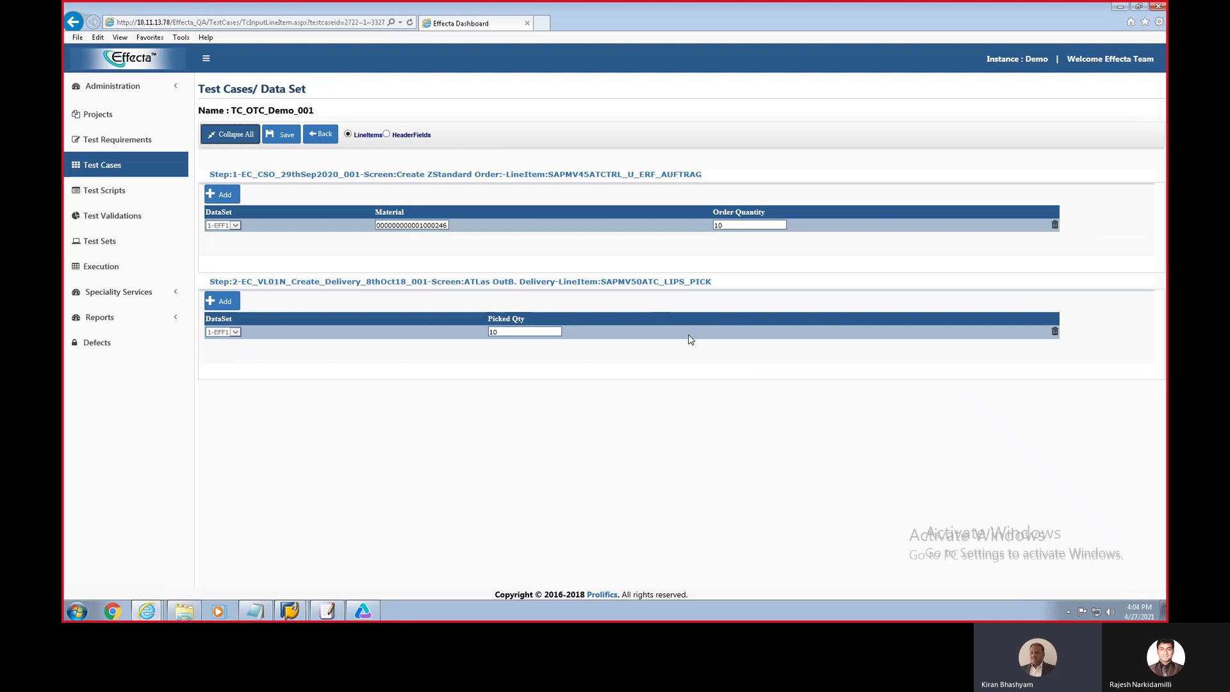
click(443, 226)
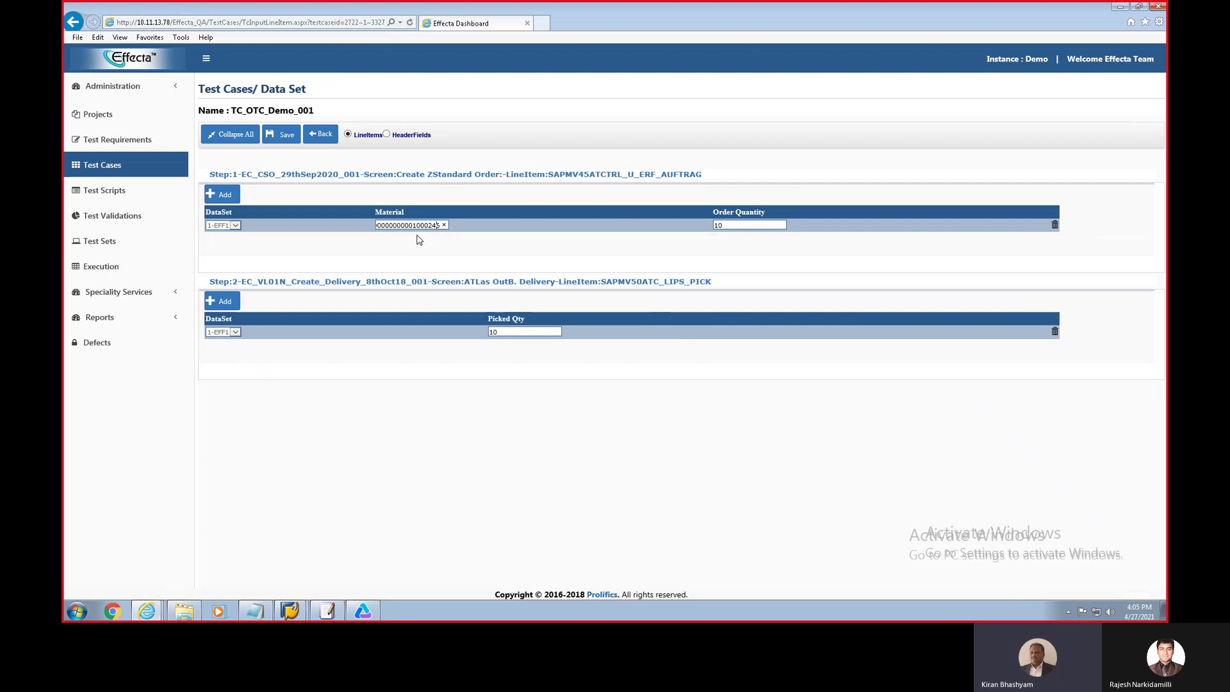
click(147, 610)
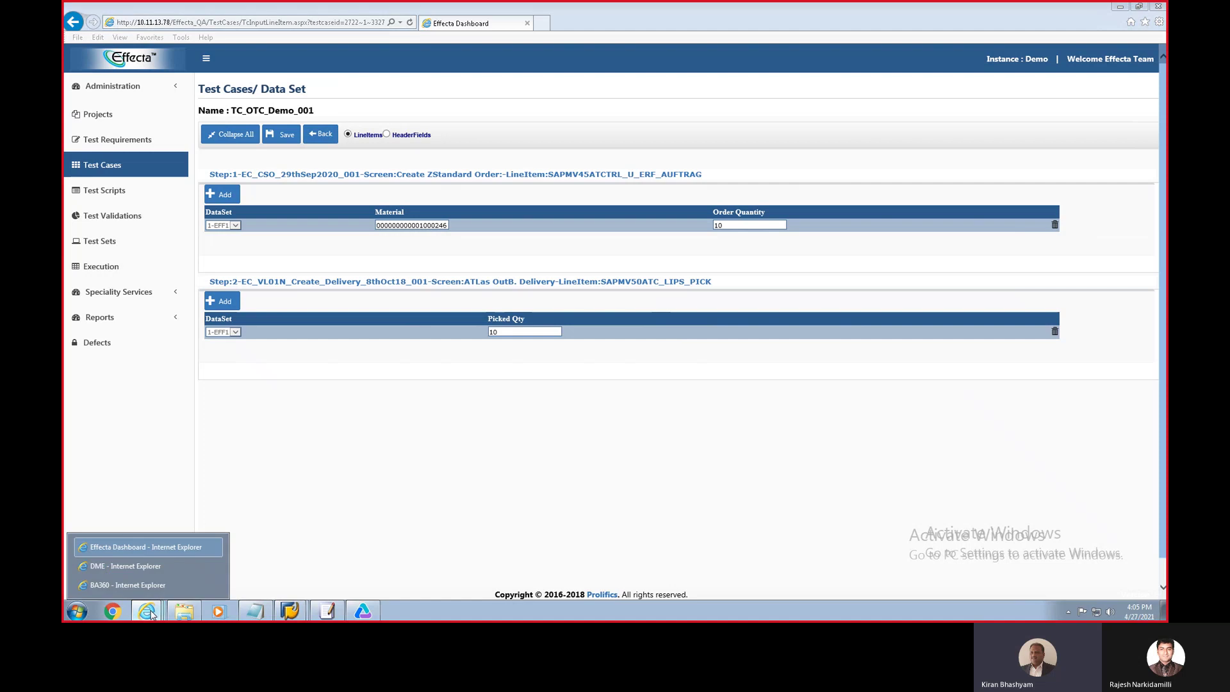
Step: Sign in to Prolifics DME's Demo instance with the team e-mail and password
click(139, 567)
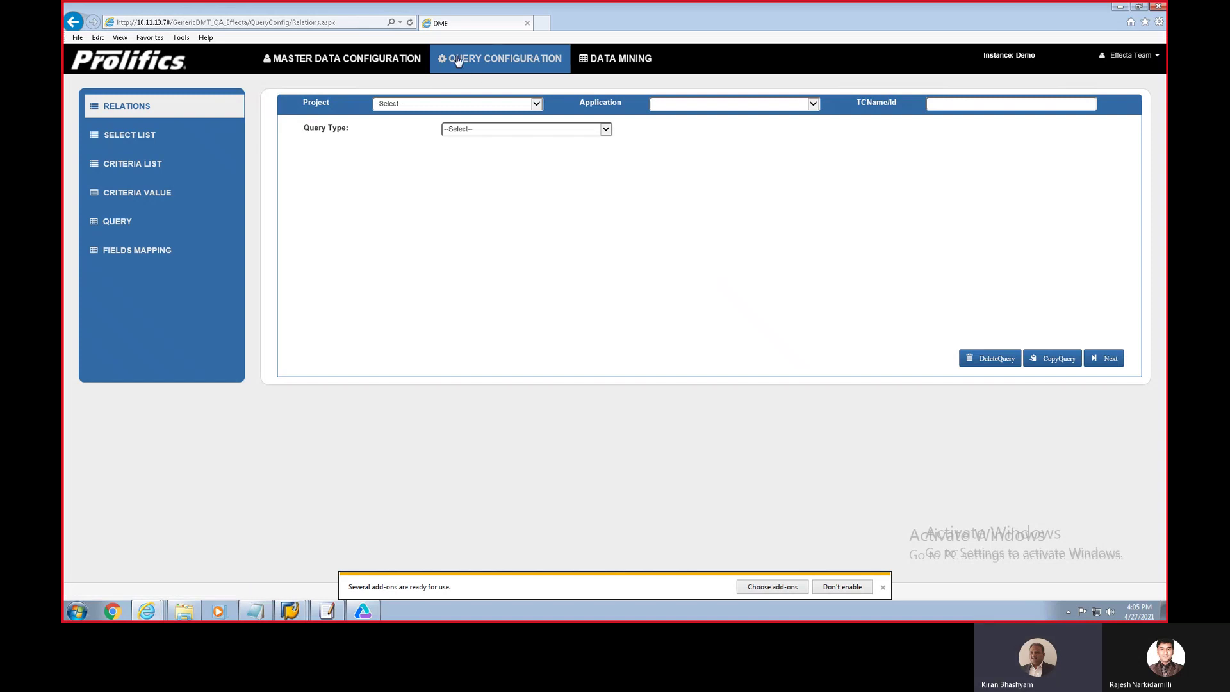
click(474, 66)
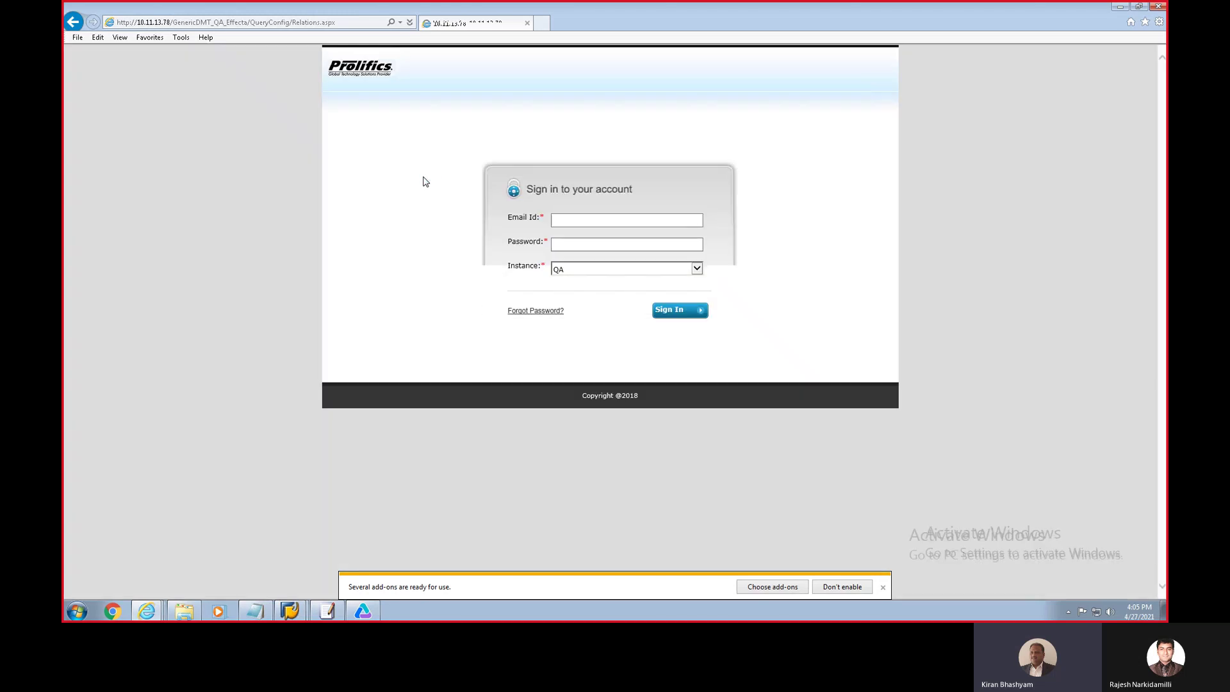
click(604, 220)
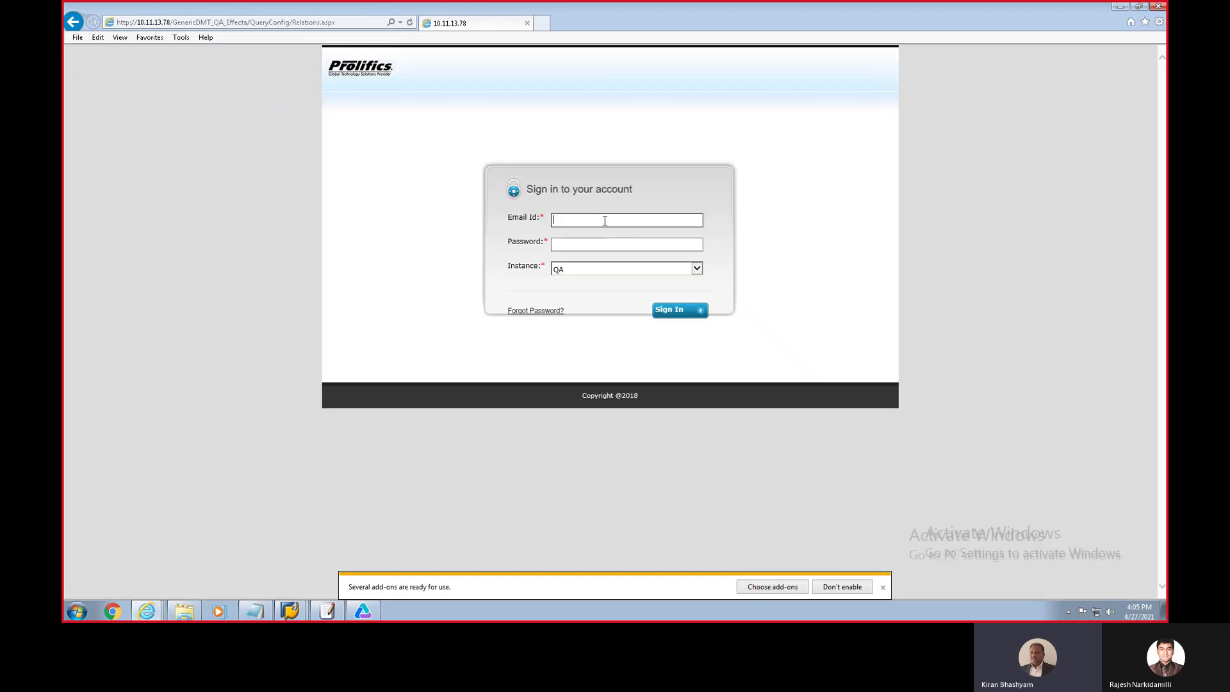
key(Tab)
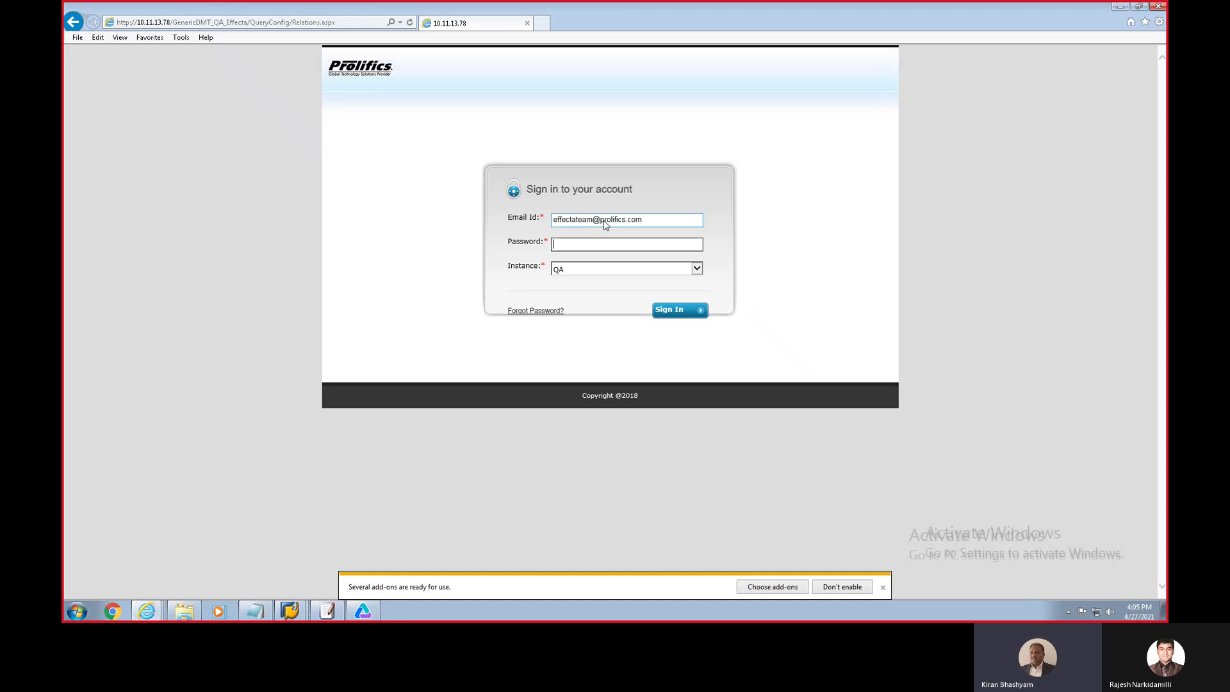
text(•••••••)
key(Tab)
key(Down)
key(Down)
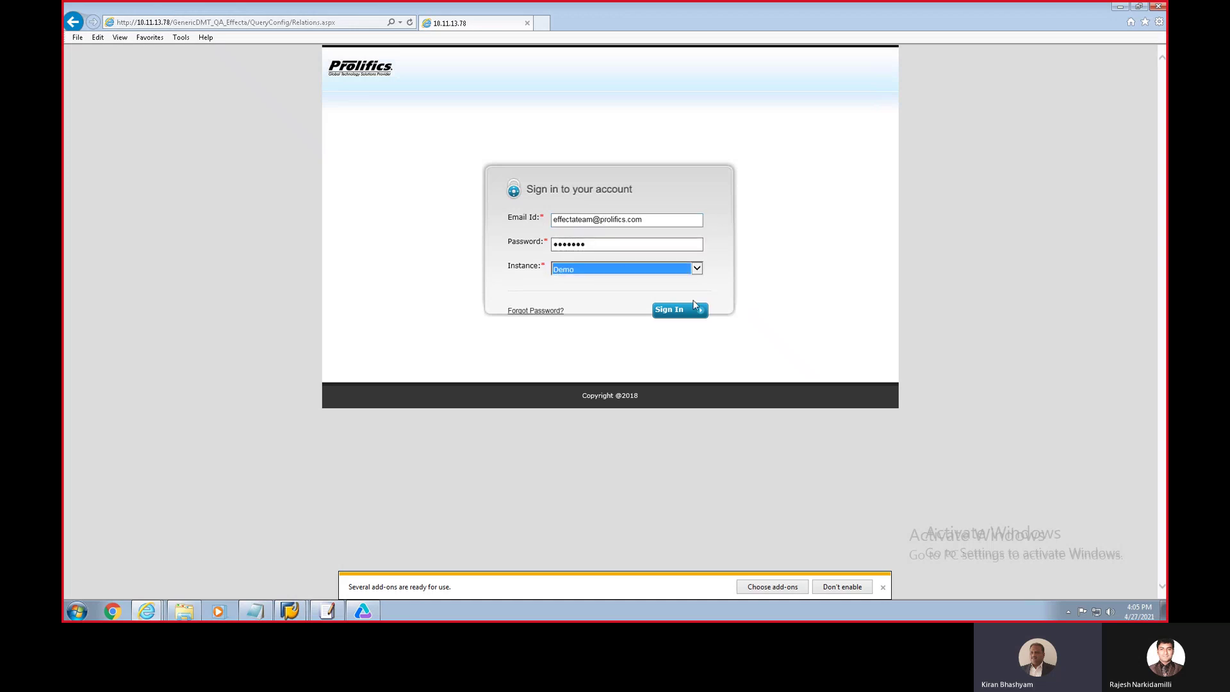
click(666, 314)
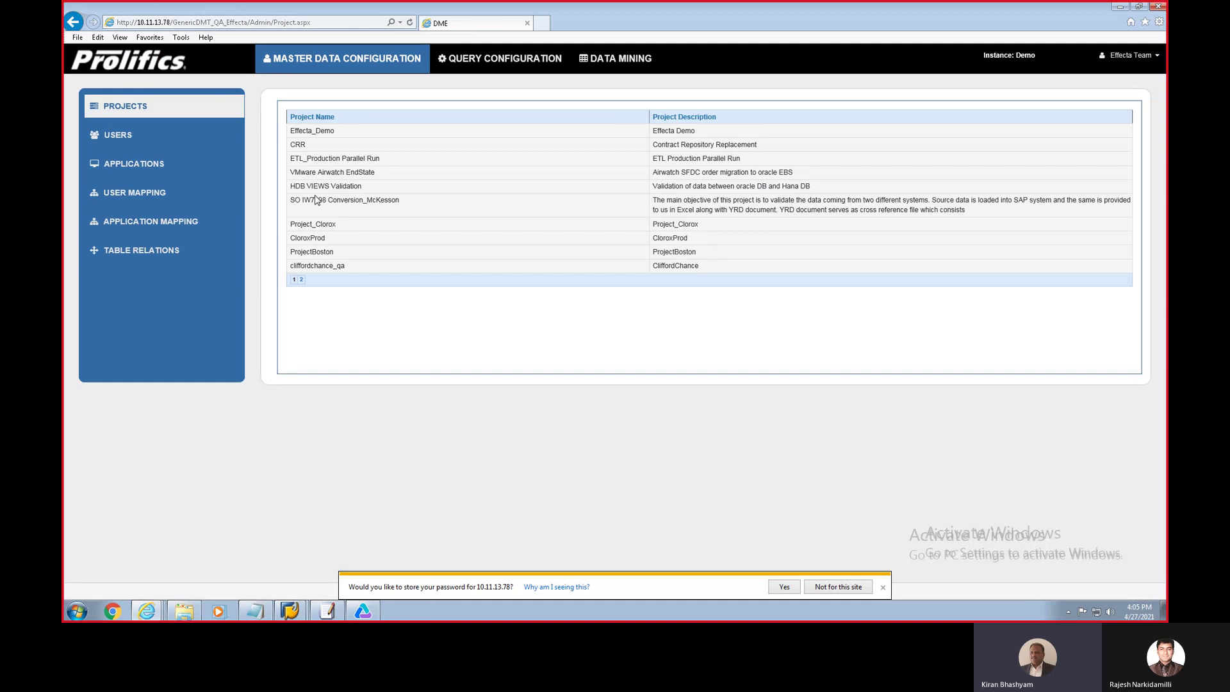
Step: Configure a Multiple Tables Query for Effecta_Demo, EA6 and test case 2722_TC_OTC_Demo_001
click(515, 63)
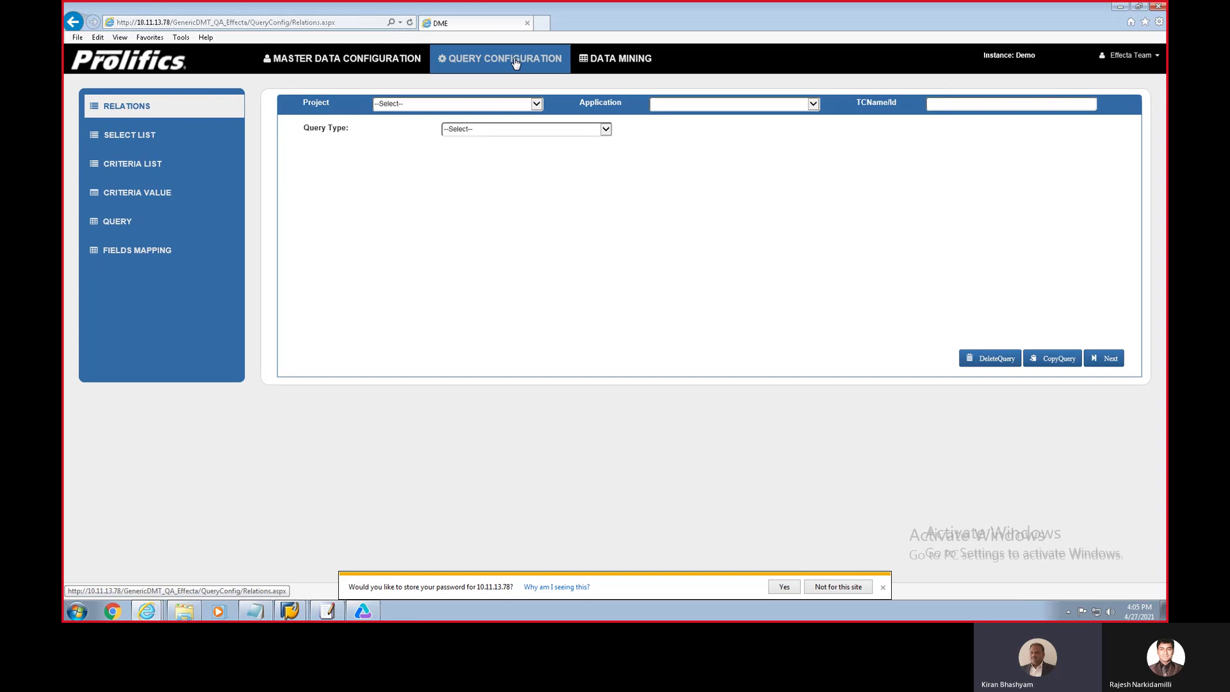
click(536, 104)
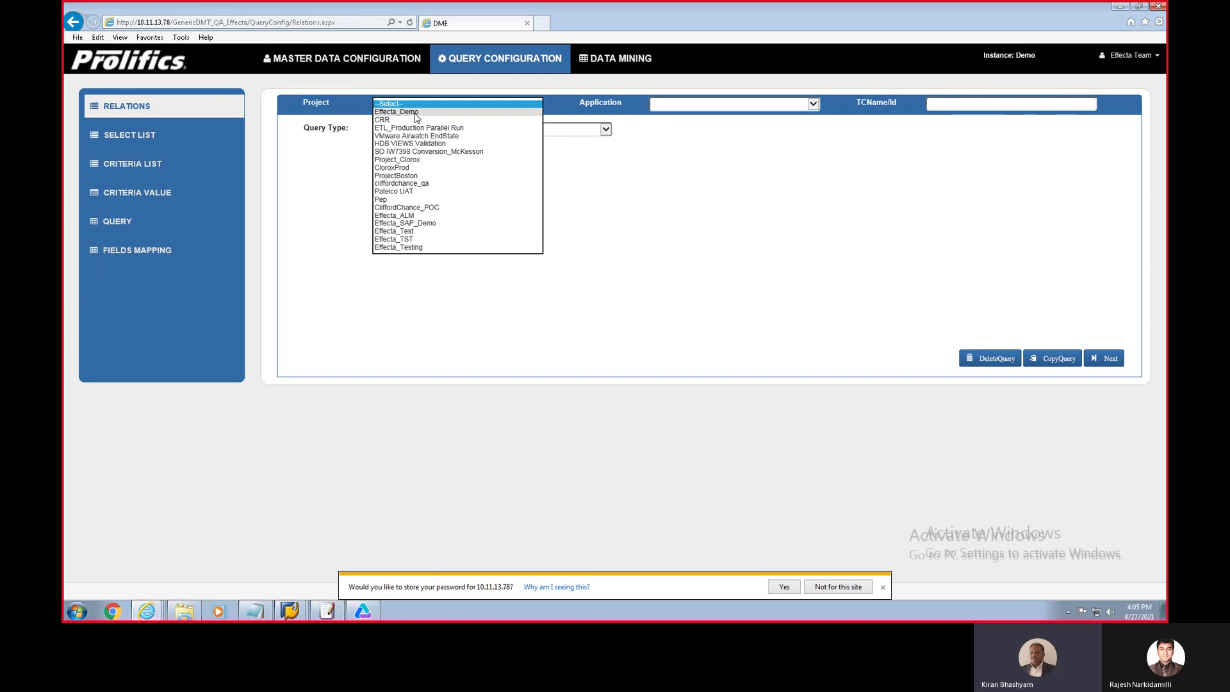
click(506, 111)
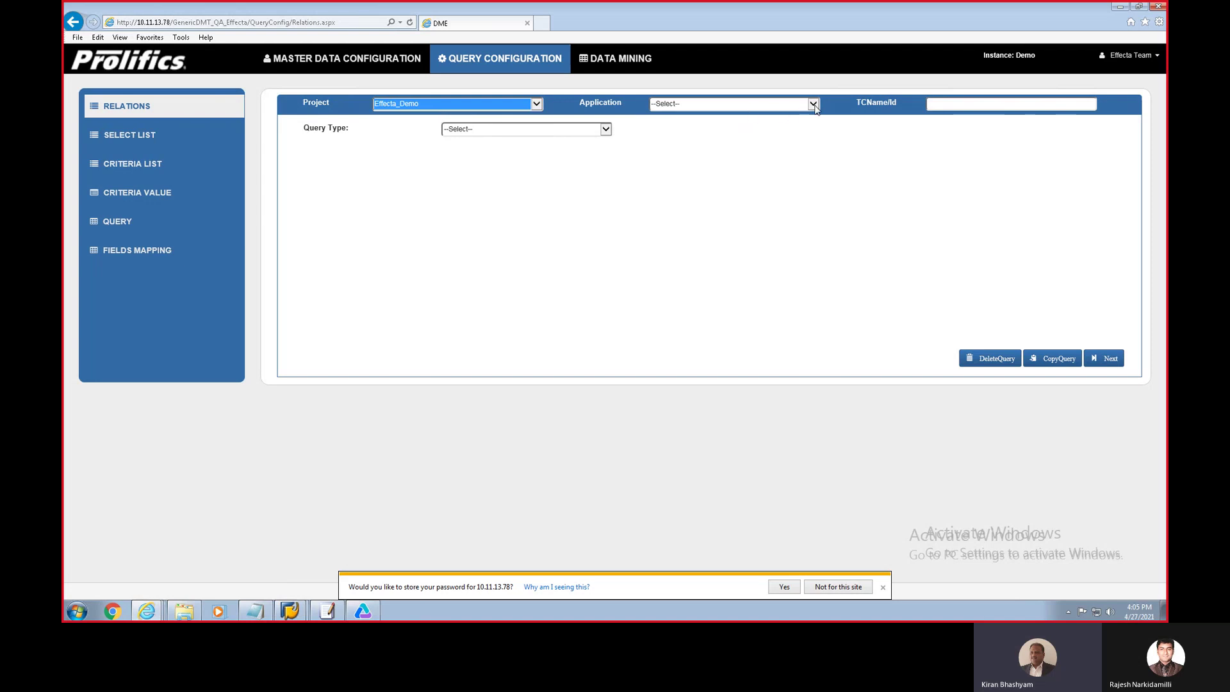
click(813, 105)
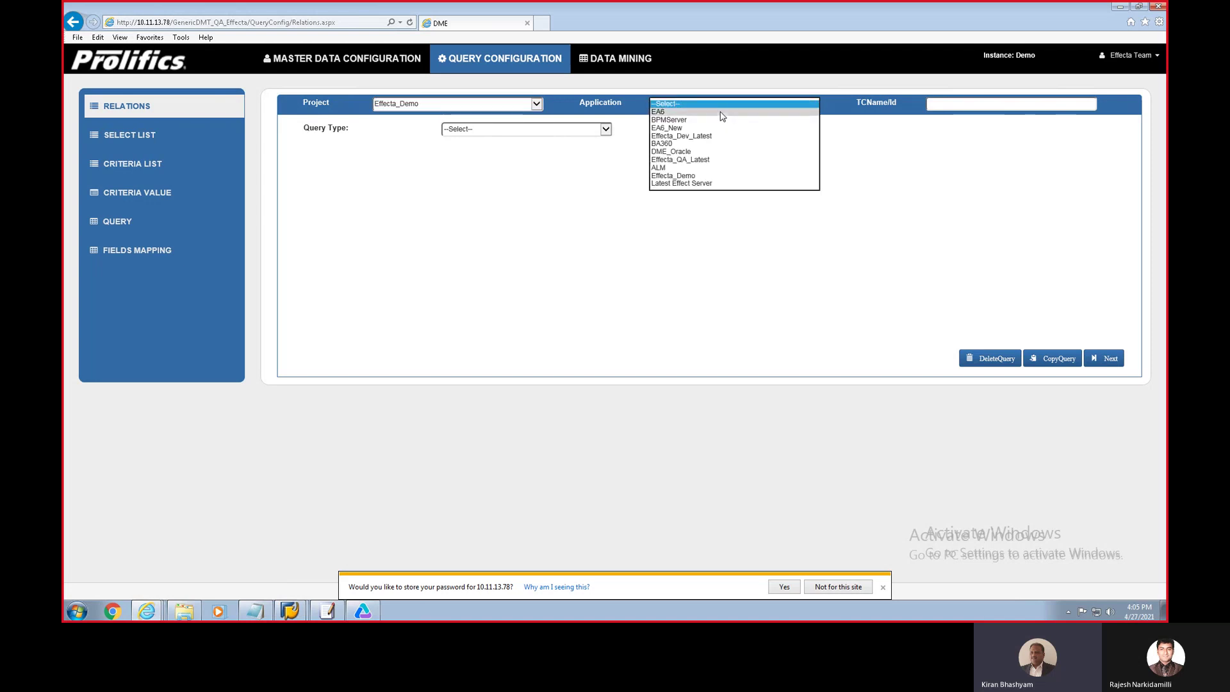
click(800, 114)
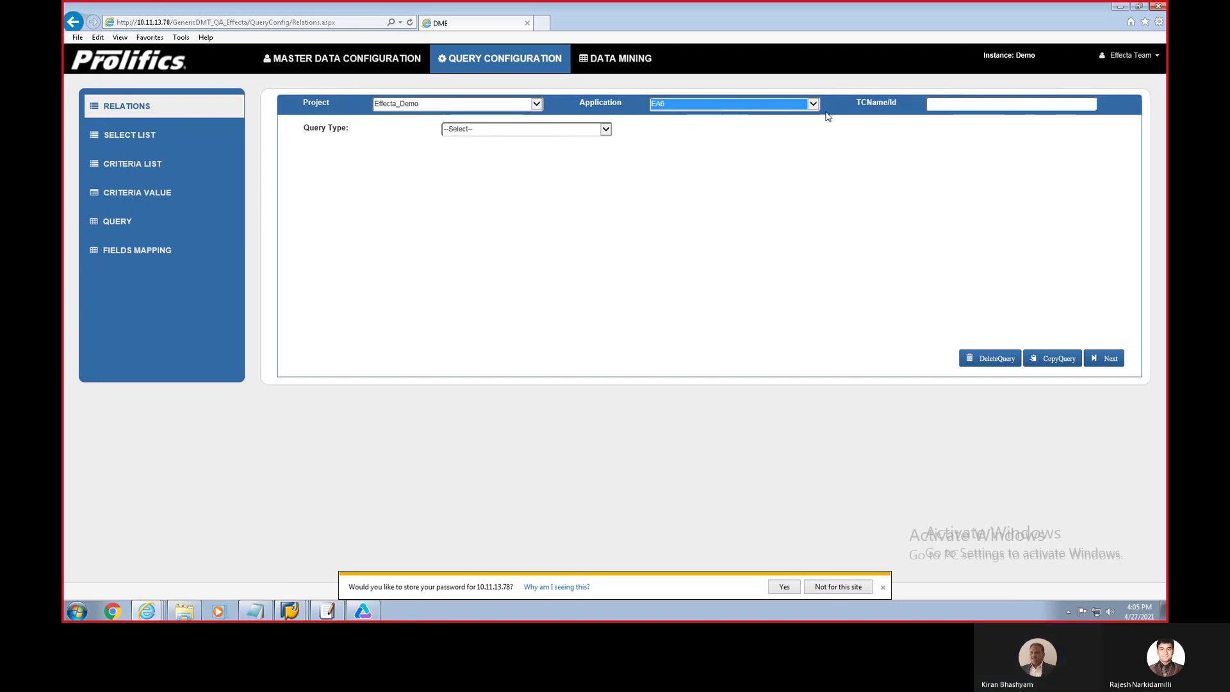
click(966, 104)
text(ot)
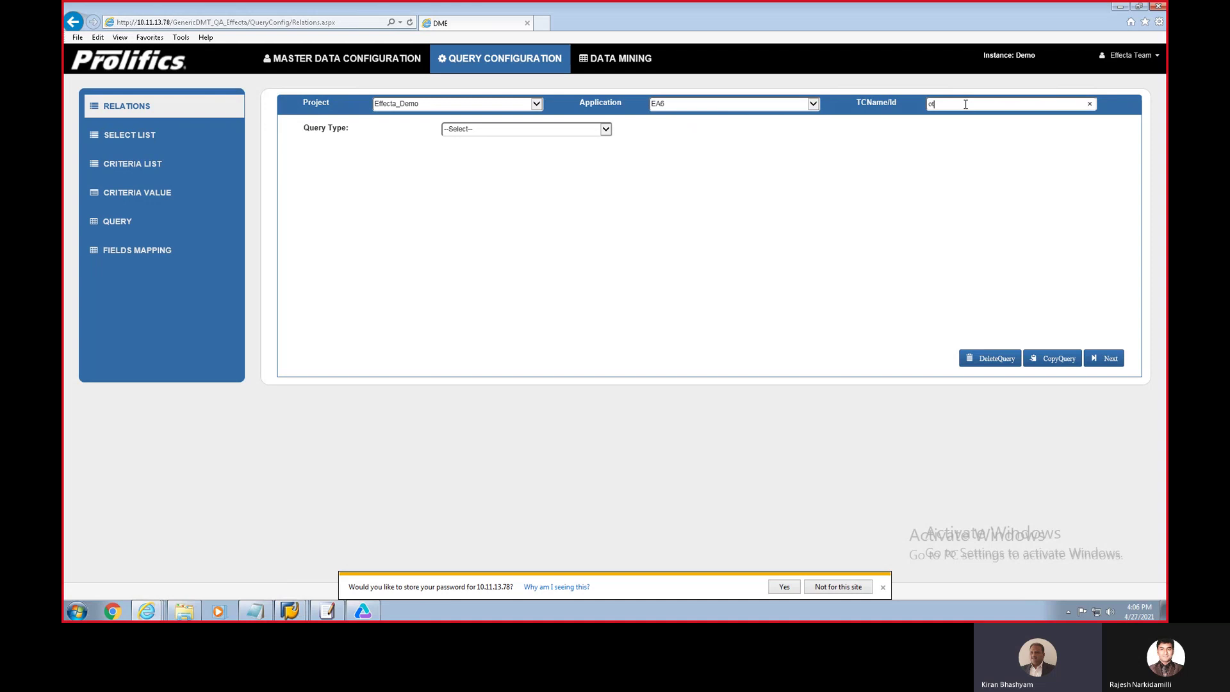
text(c_dem)
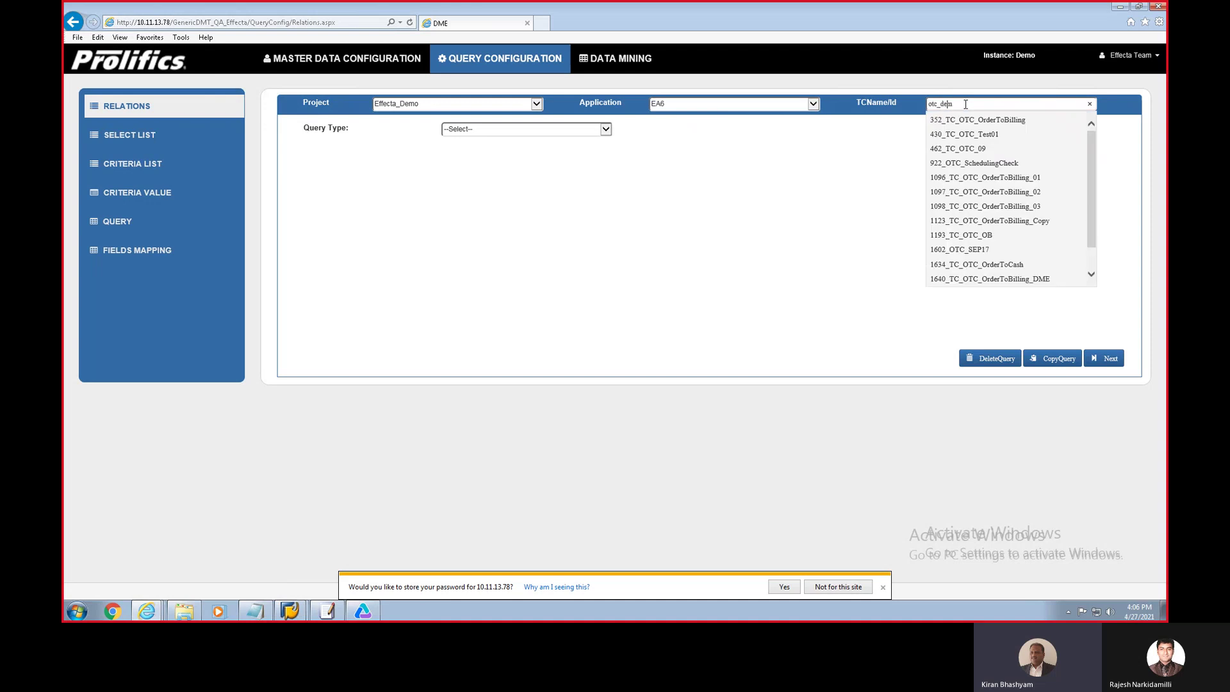
text(o)
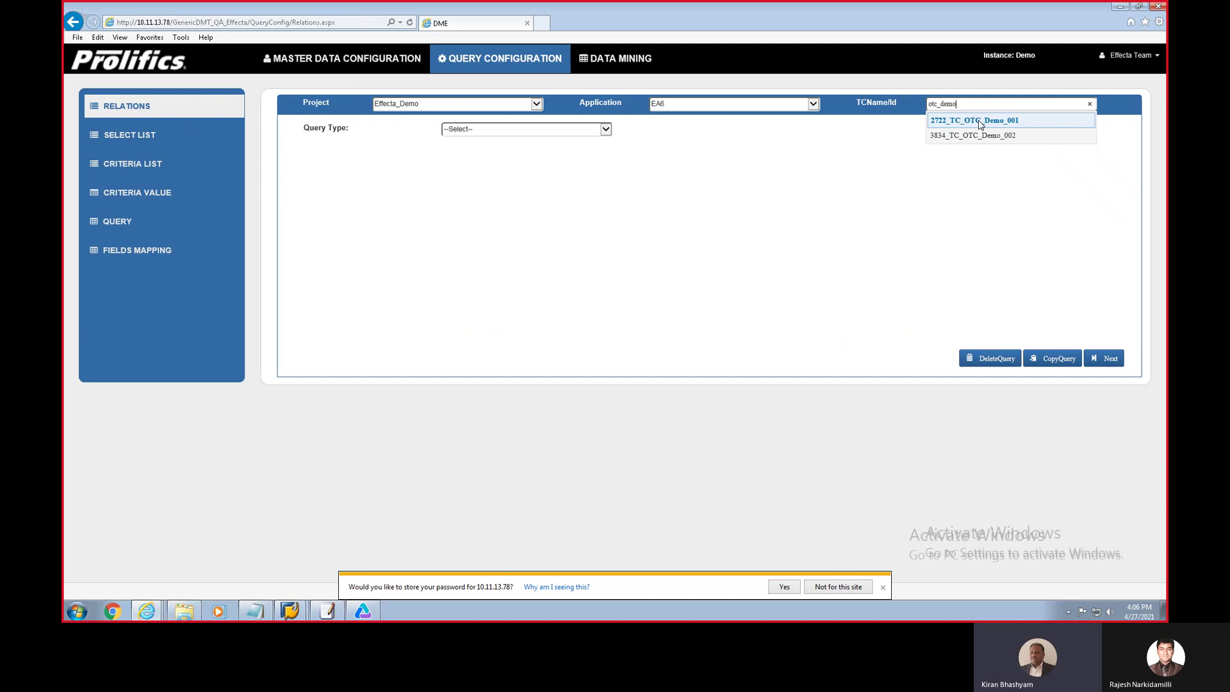
click(979, 122)
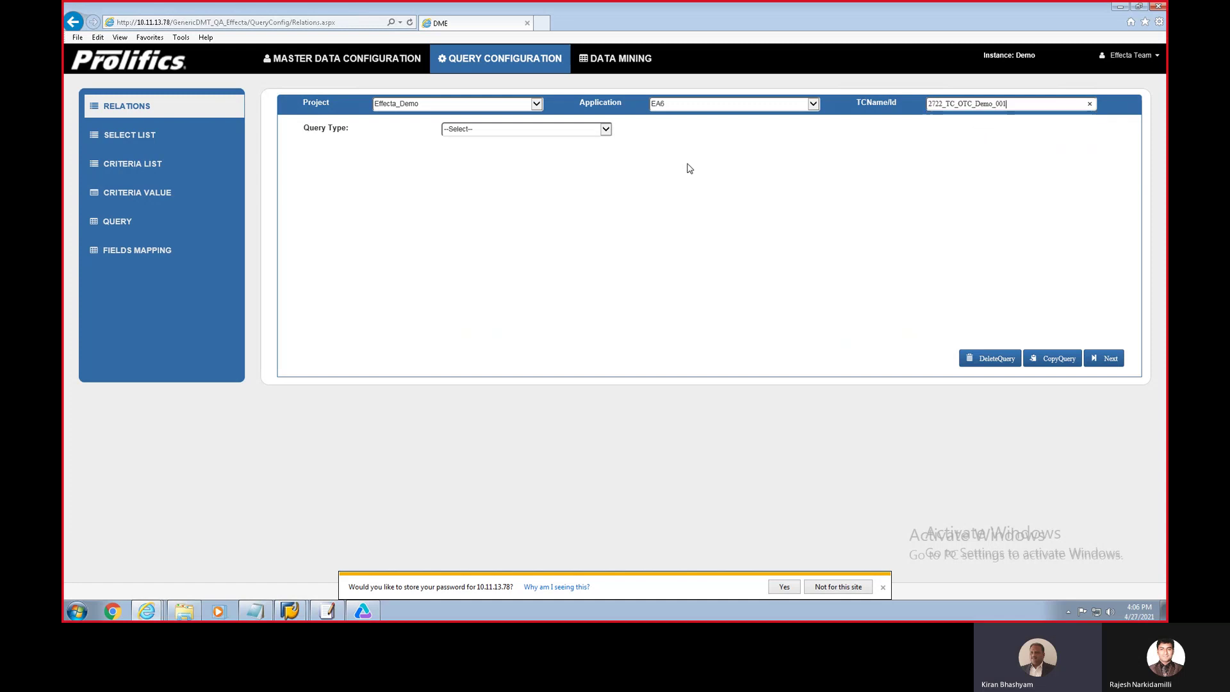
click(605, 129)
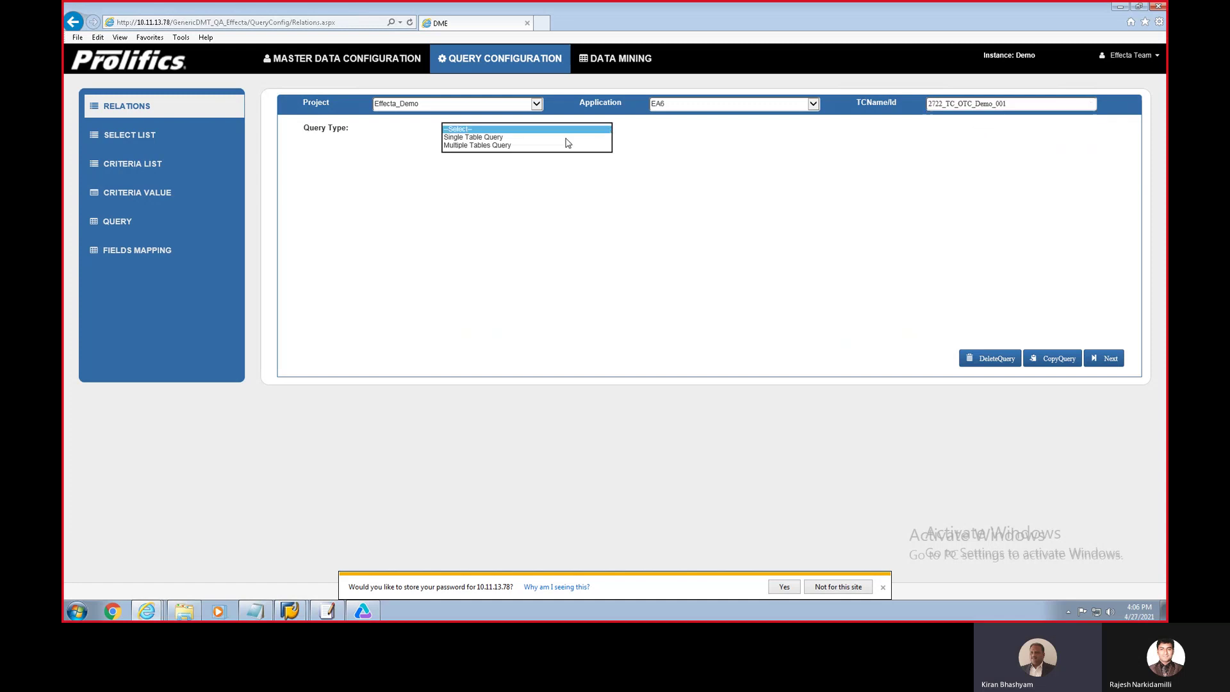
click(549, 146)
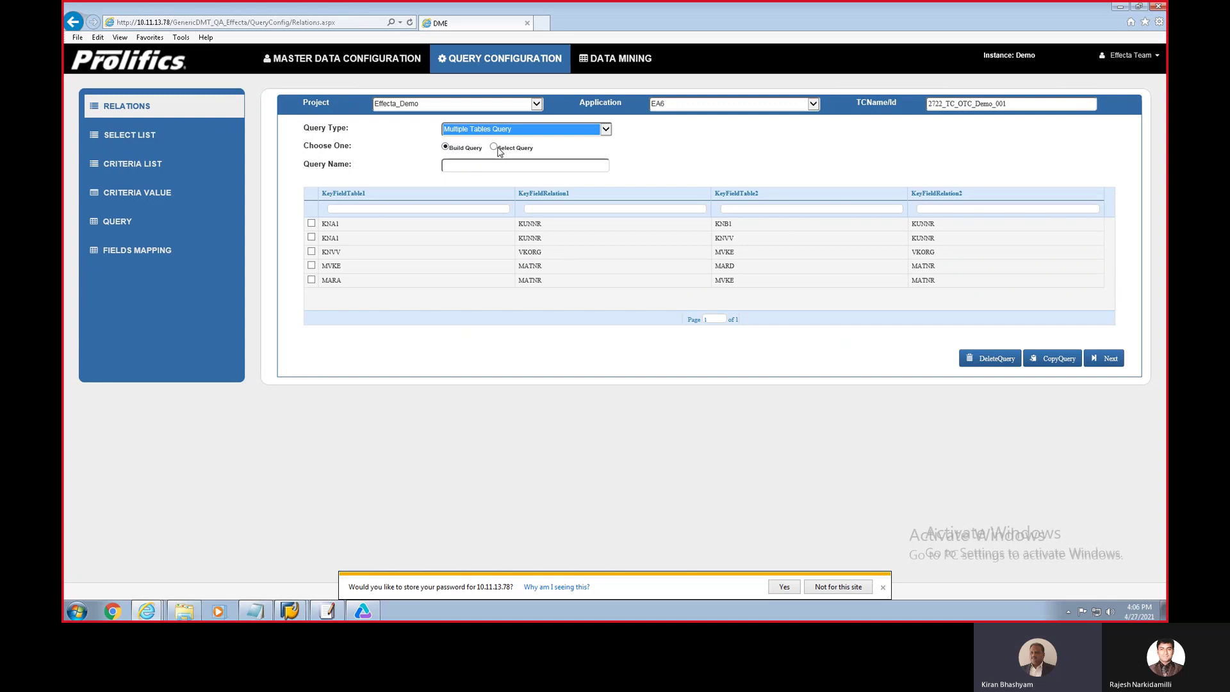
Step: Load the existing saved query 'Material', checking the KNVV–MVKE and MVKE–MARD relations
click(495, 148)
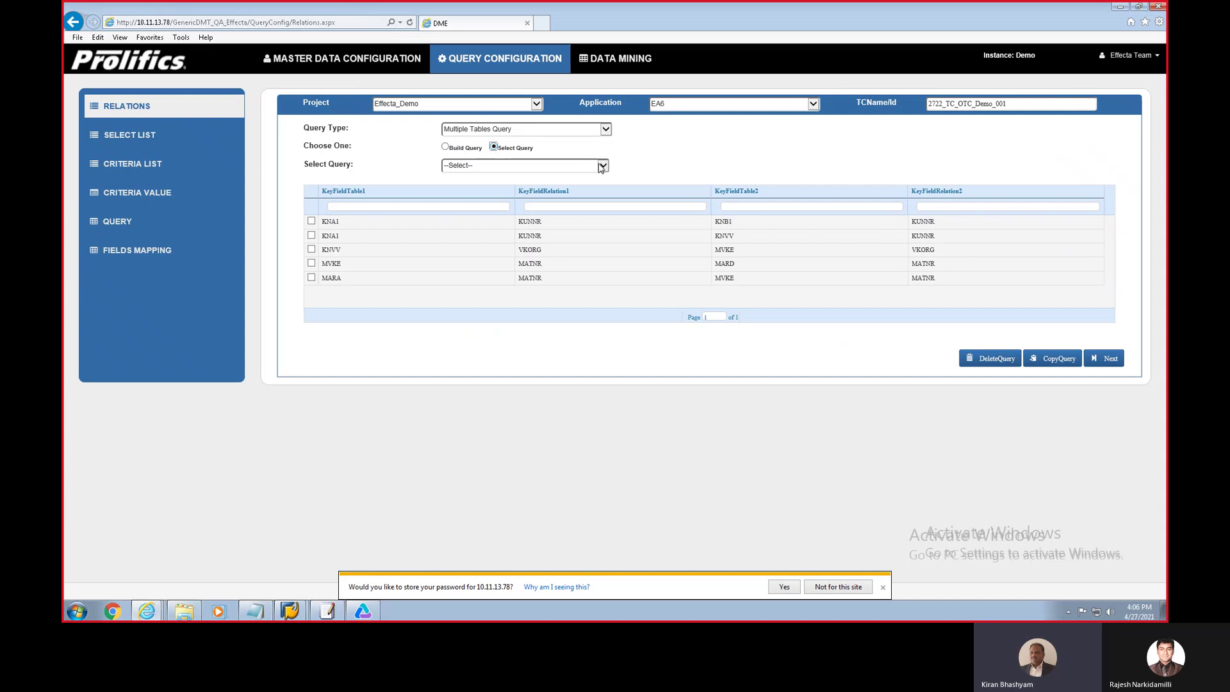
click(602, 167)
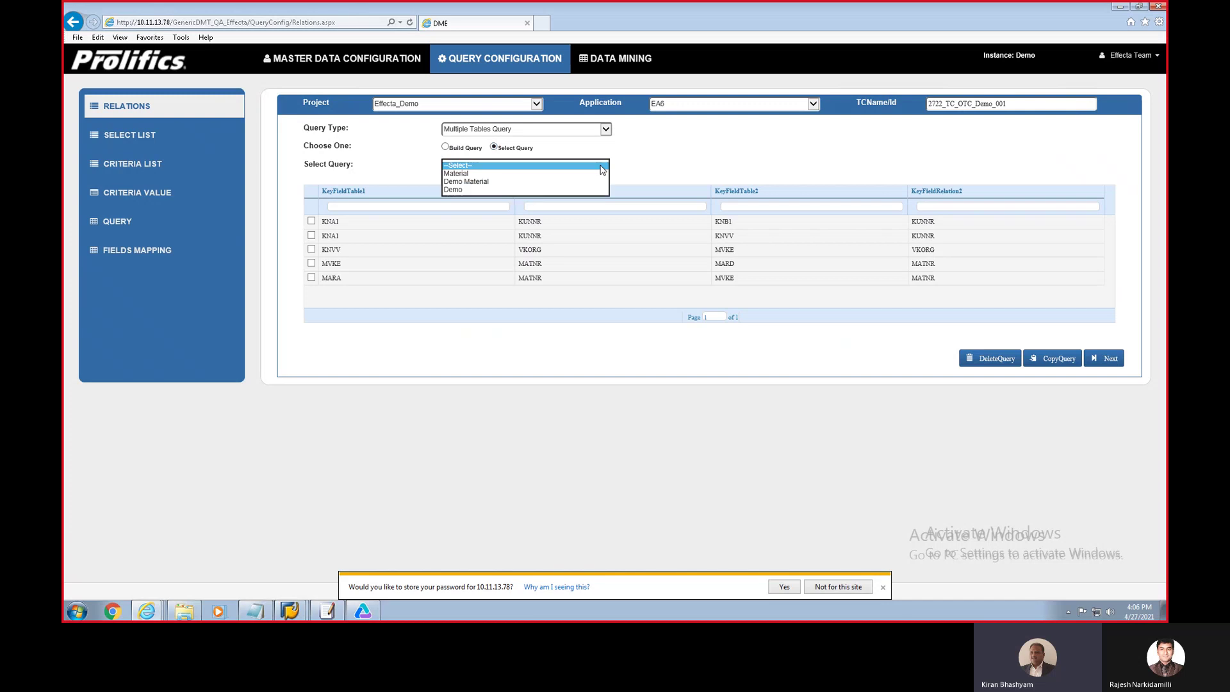
click(451, 173)
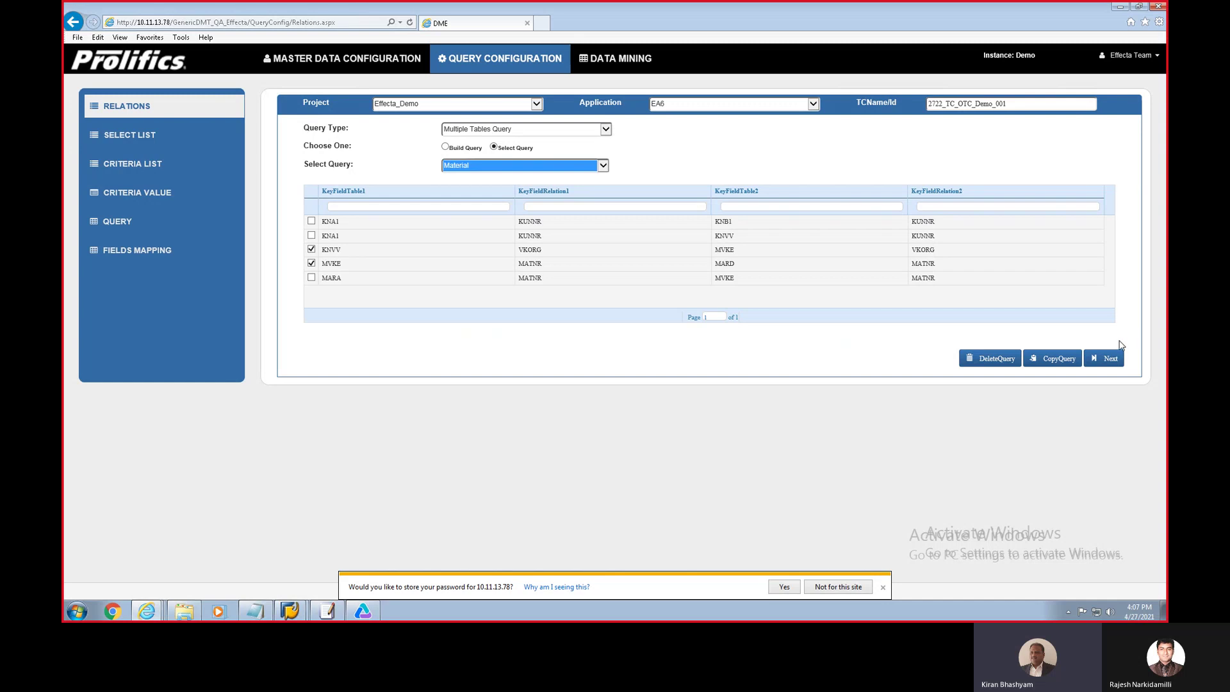
Step: Advance past column selection and criteria list to criteria values: KNVV KUNNR and MARD LABST 50
click(1110, 358)
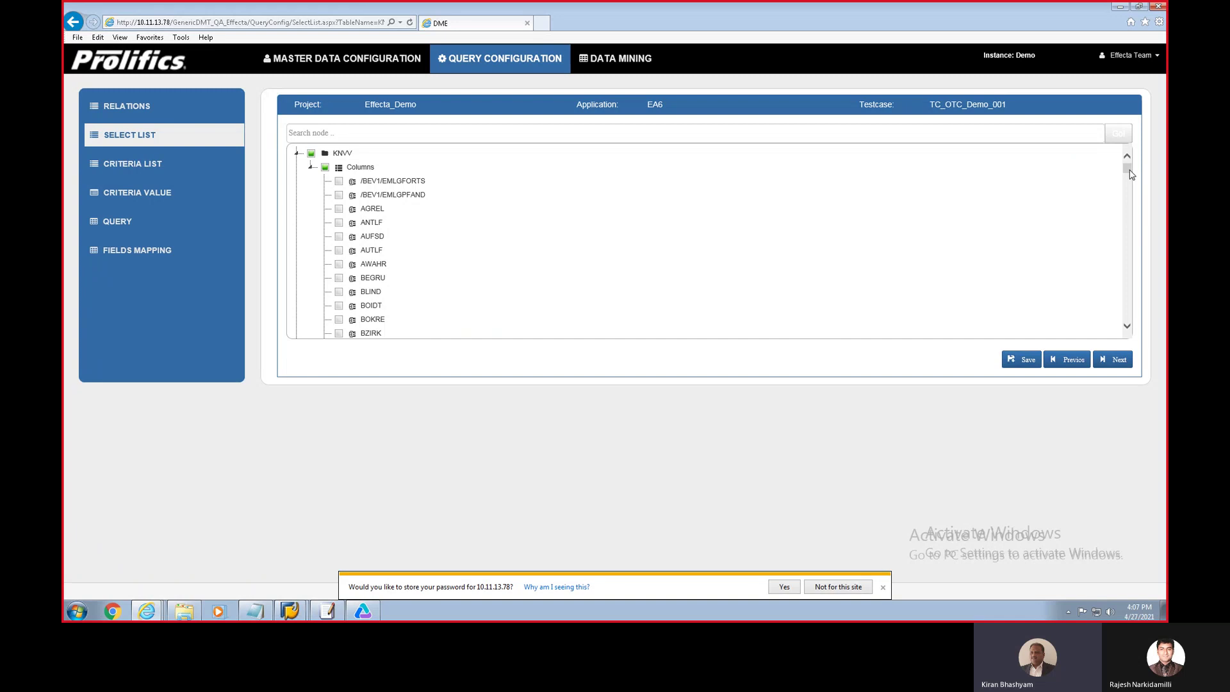
drag(1131, 174, 1131, 198)
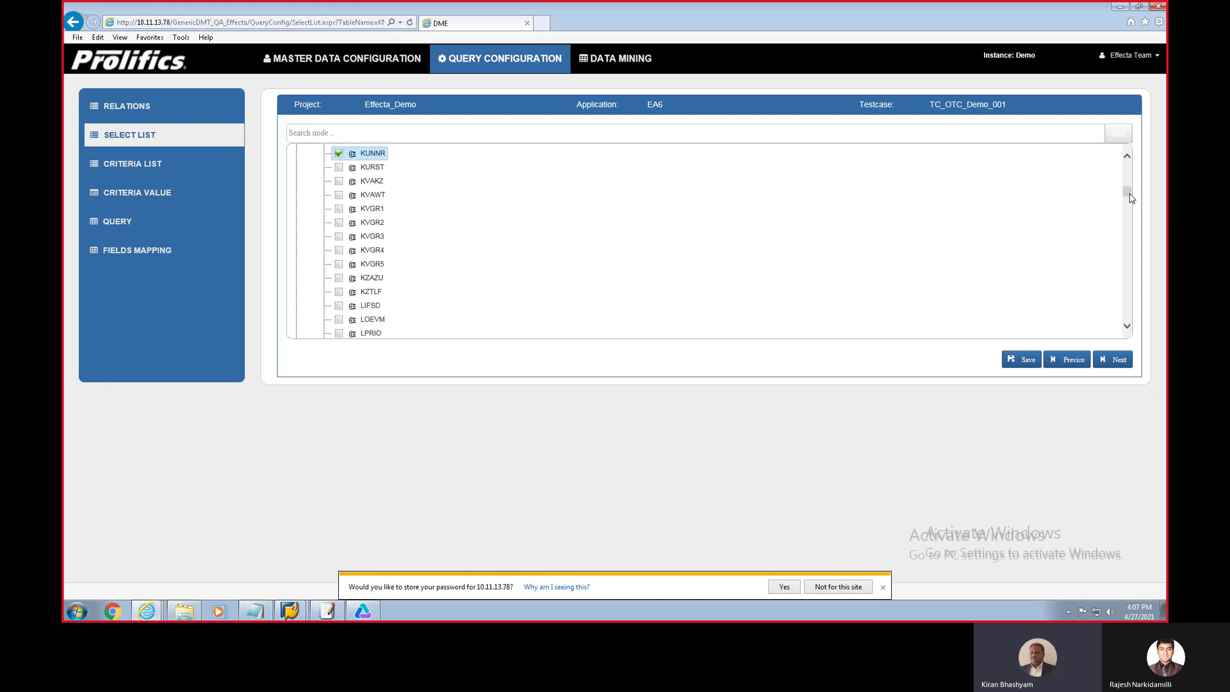
drag(1131, 199, 1131, 200)
click(1114, 361)
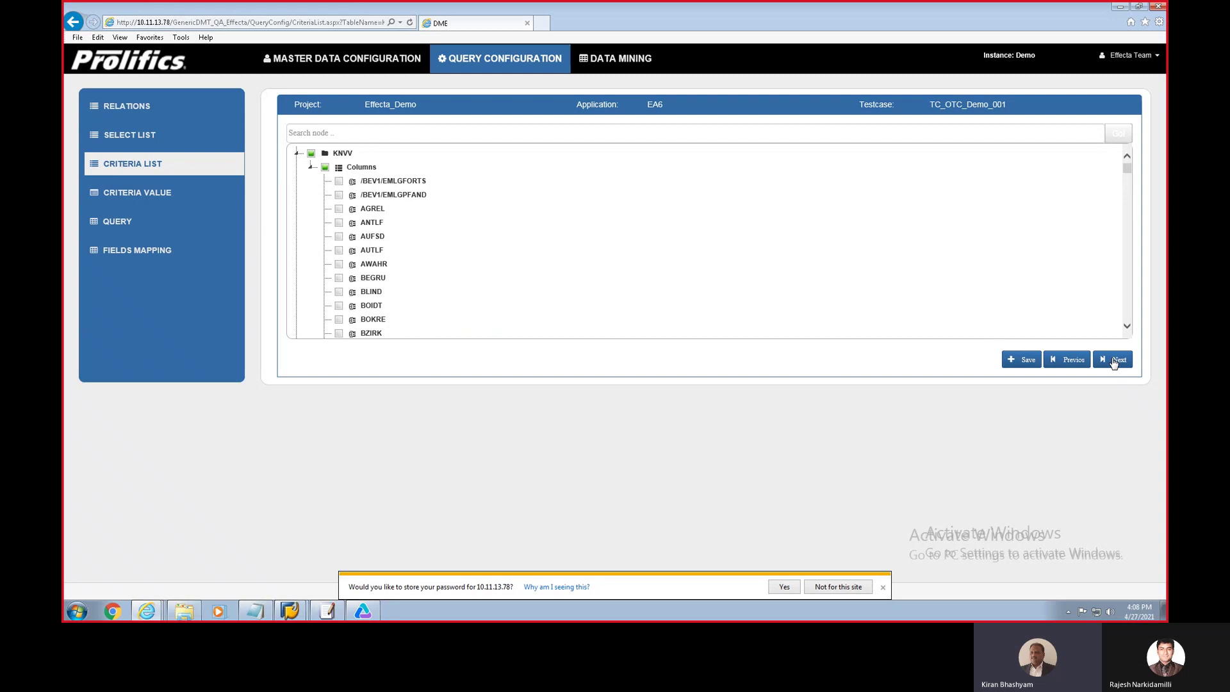
click(1112, 359)
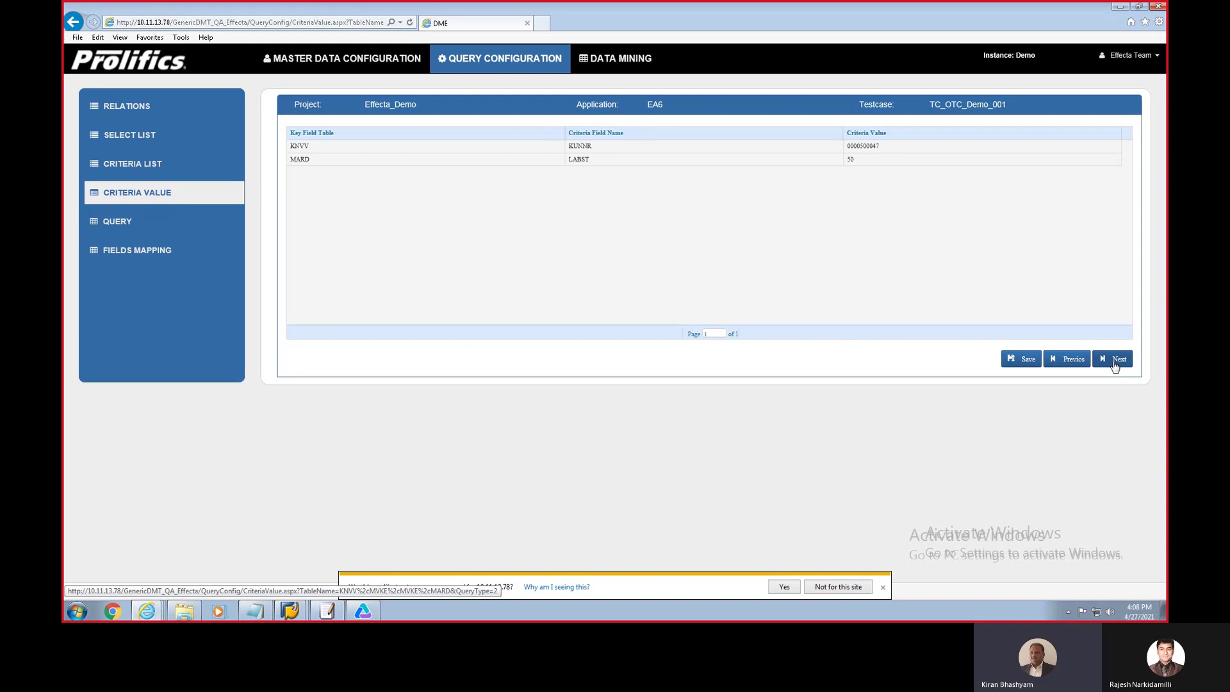
Step: Change the LABST condition to 100, save the Material query, and test-run it successfully
click(1115, 363)
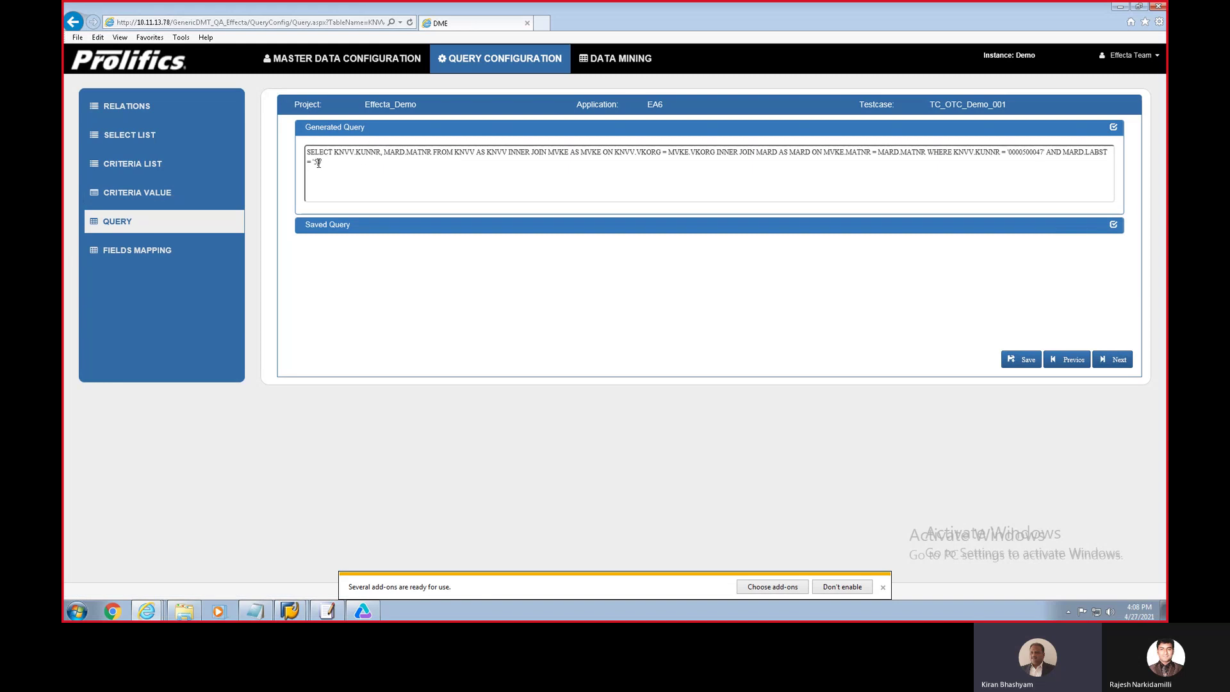
text(100)
click(1021, 361)
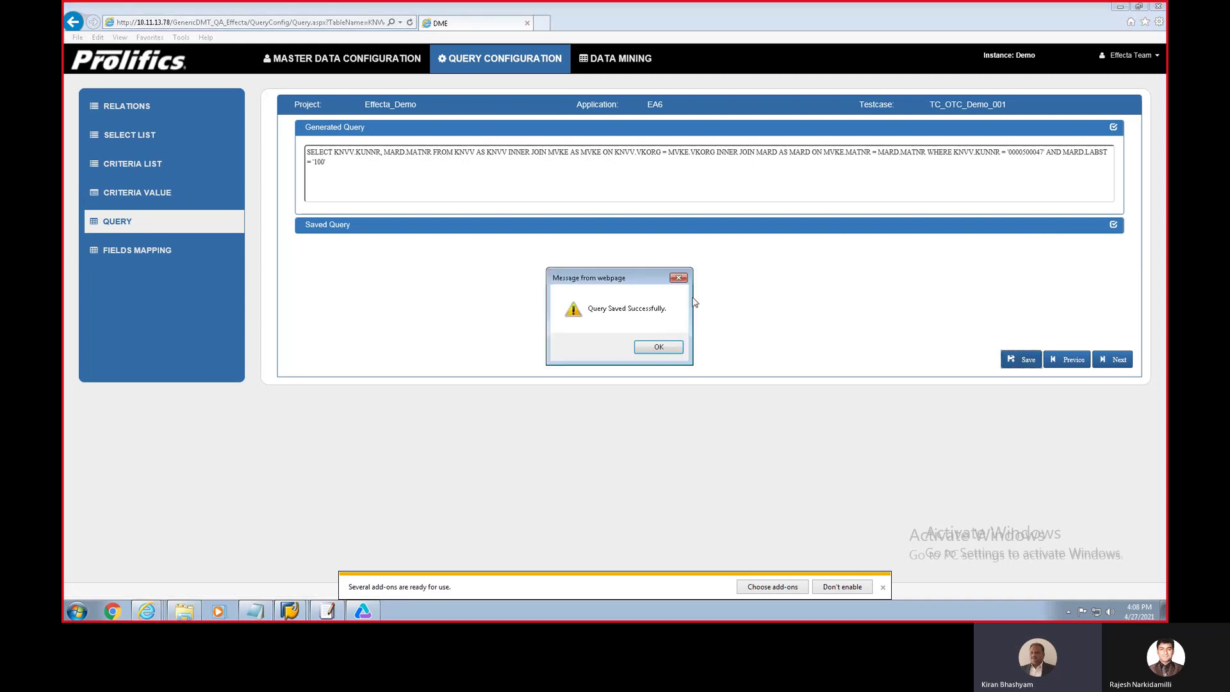
click(656, 349)
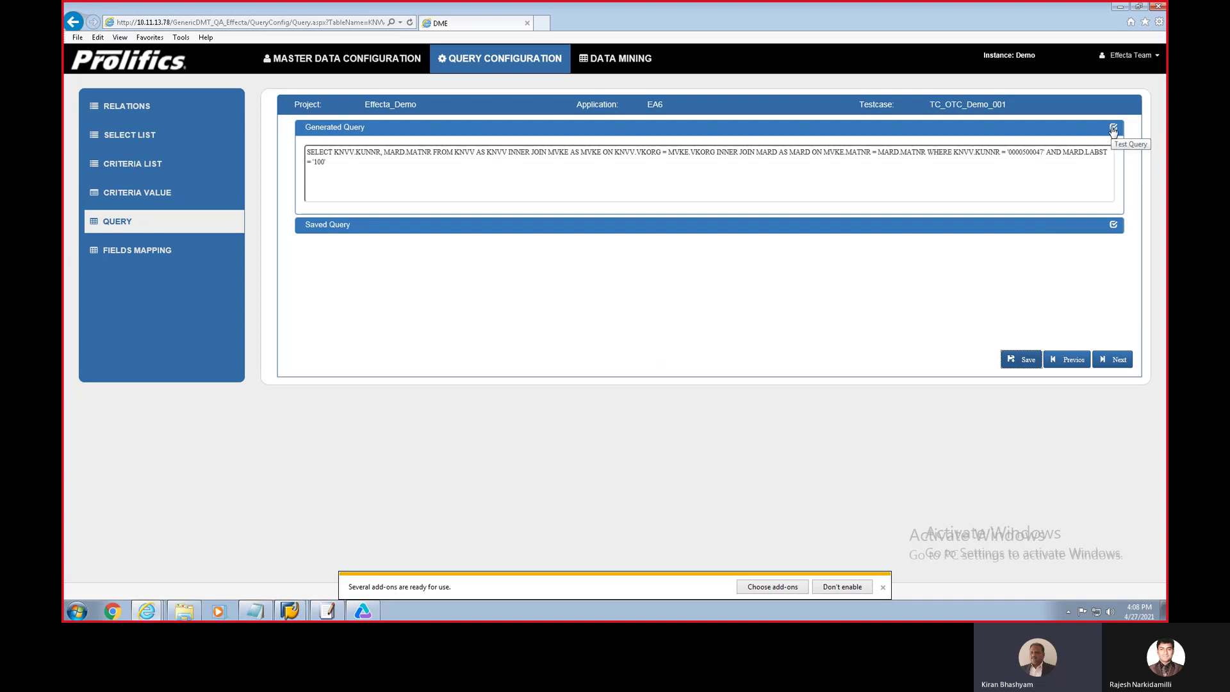
click(1115, 128)
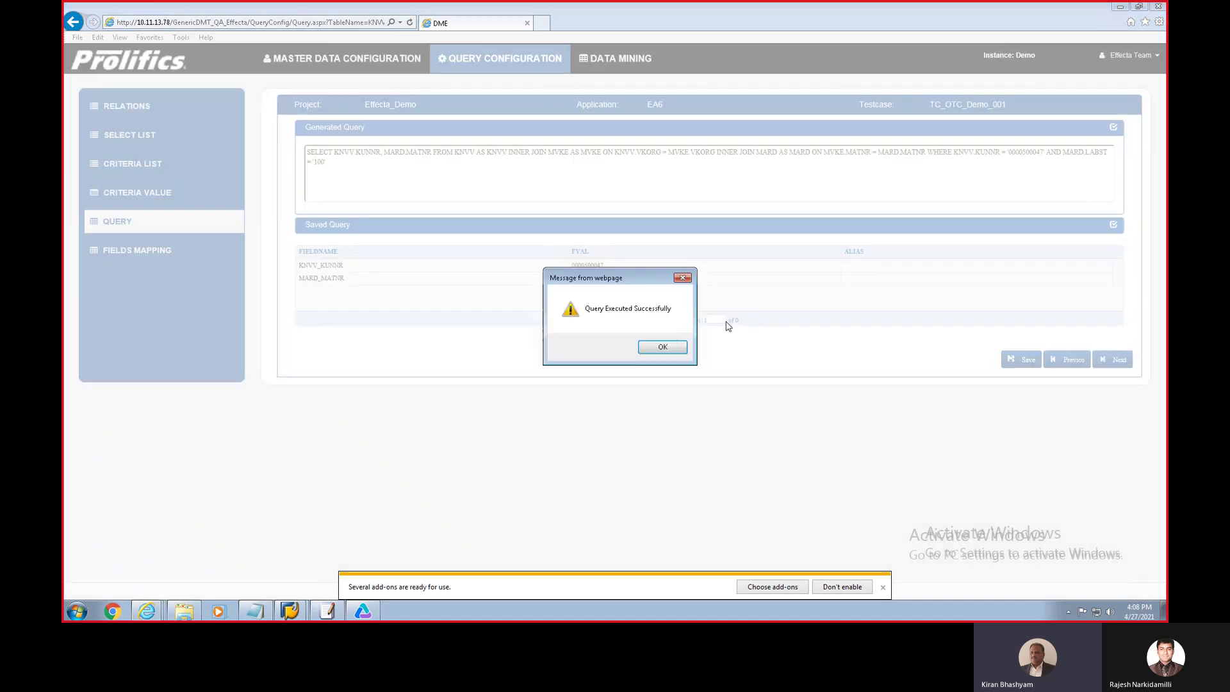
click(662, 349)
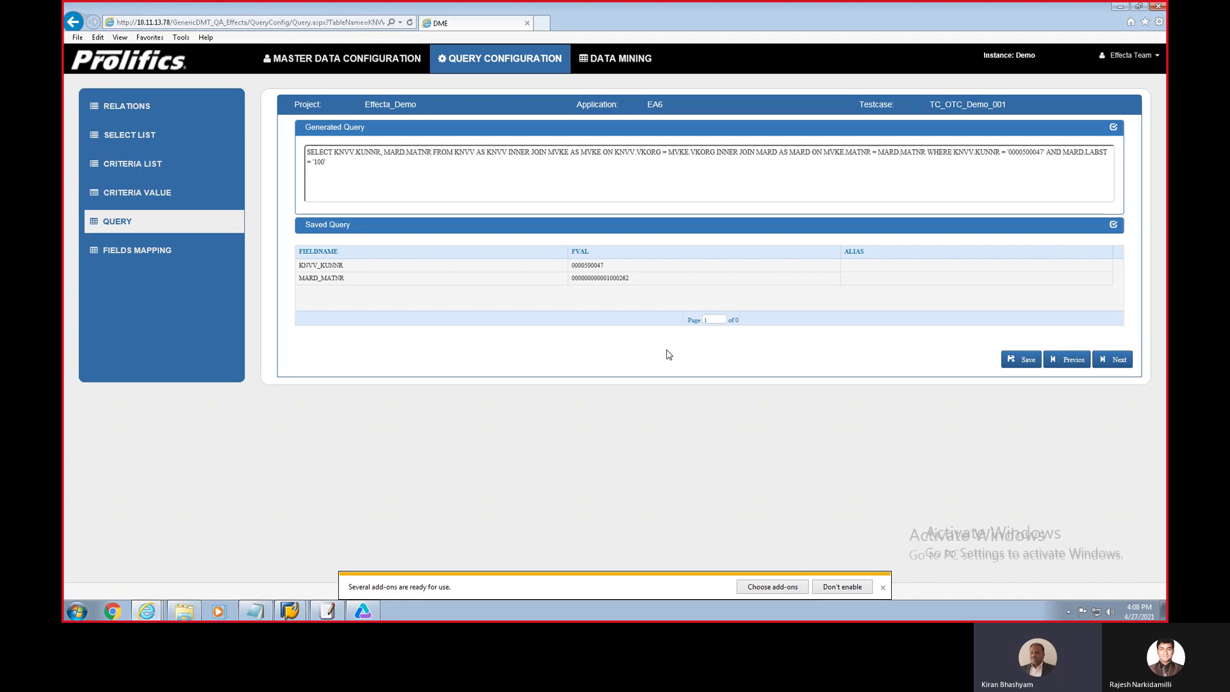
Step: Advance to Fields Mapping, where KNVV KUNNR and MARD MATNR map to Create ZStandard Order fields
click(1116, 361)
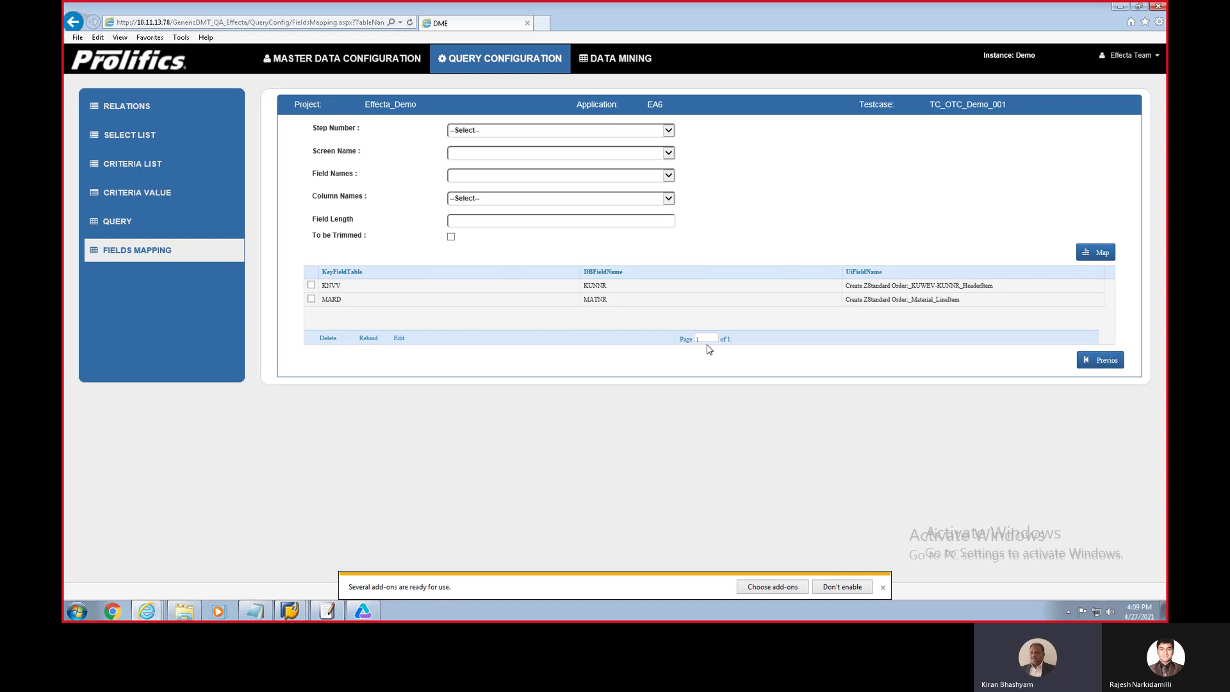
Step: Open the Data Mining Certification page for the Effecta_Demo project
click(619, 65)
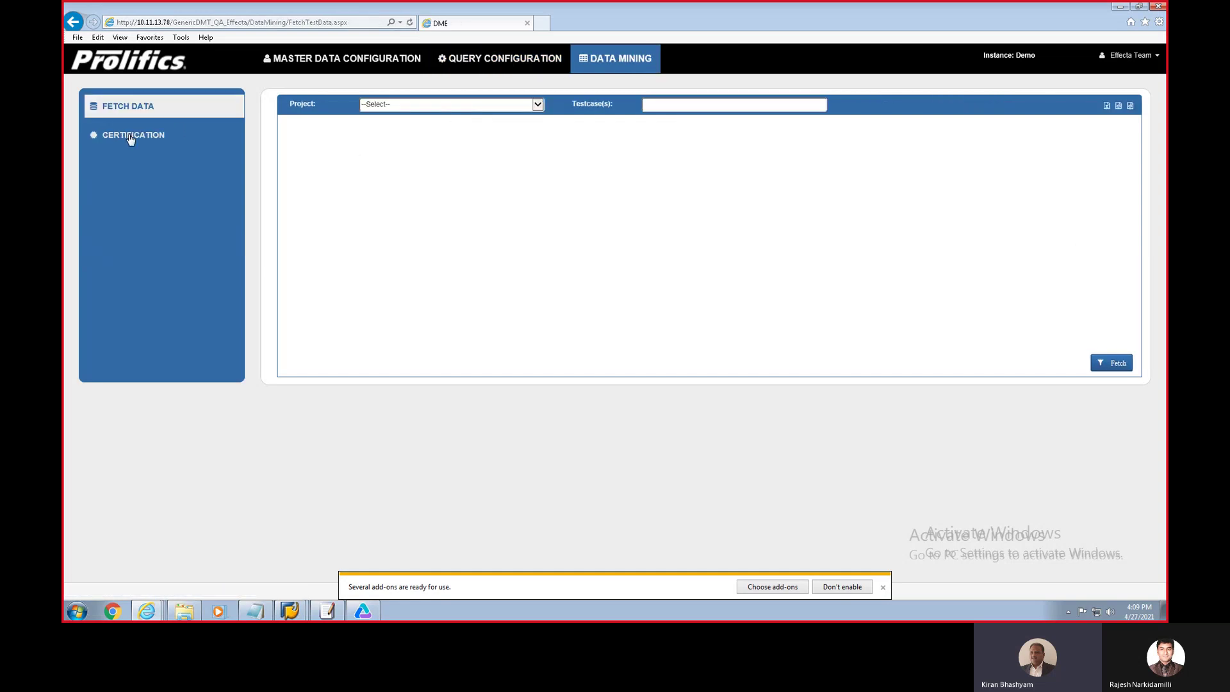
click(123, 139)
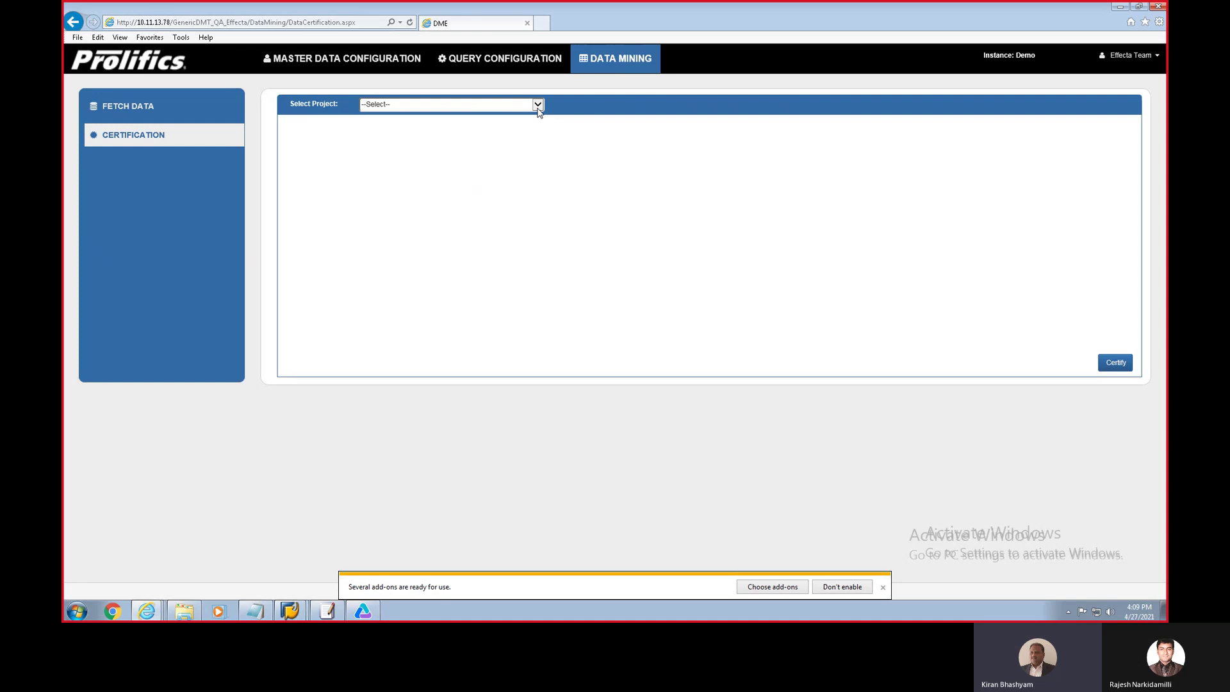
click(538, 109)
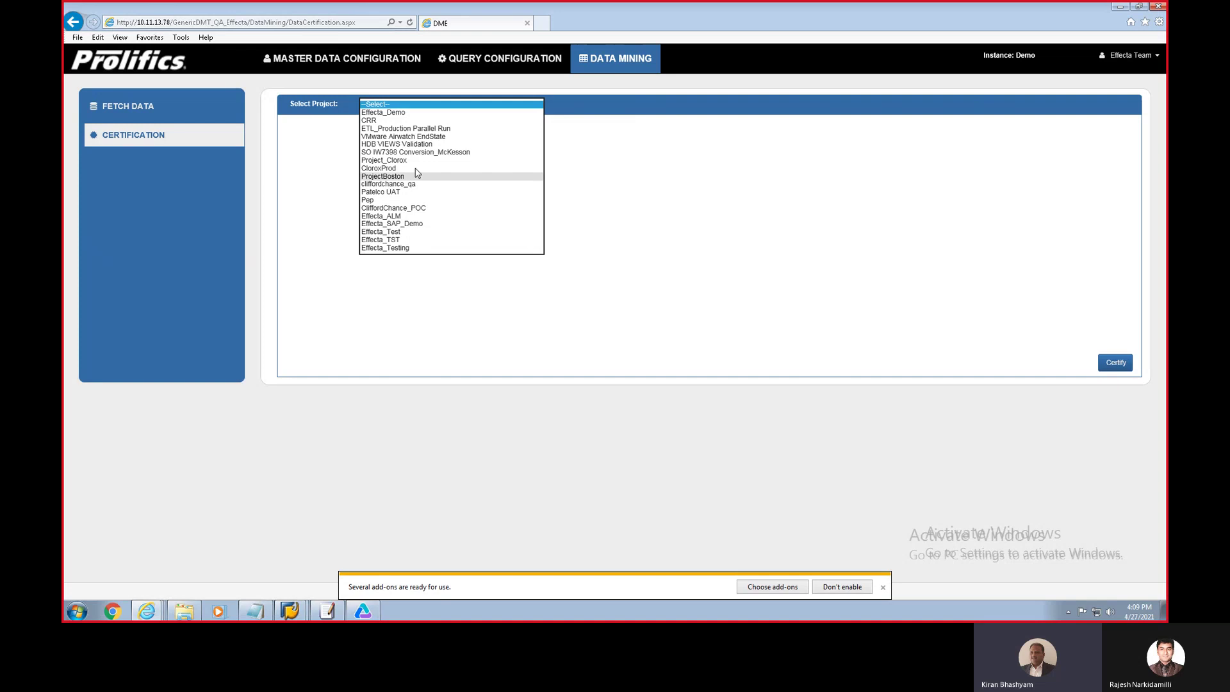
click(392, 112)
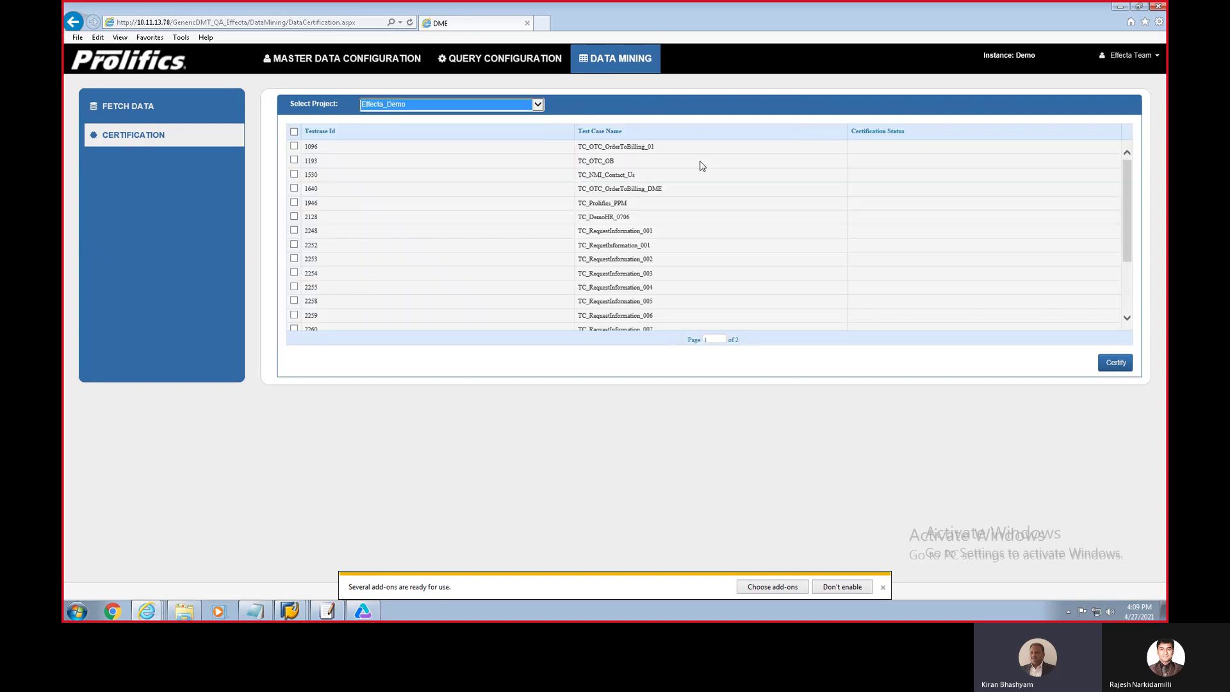
Step: Certify test case 2722 from page 2, which returns a Failed status
click(716, 340)
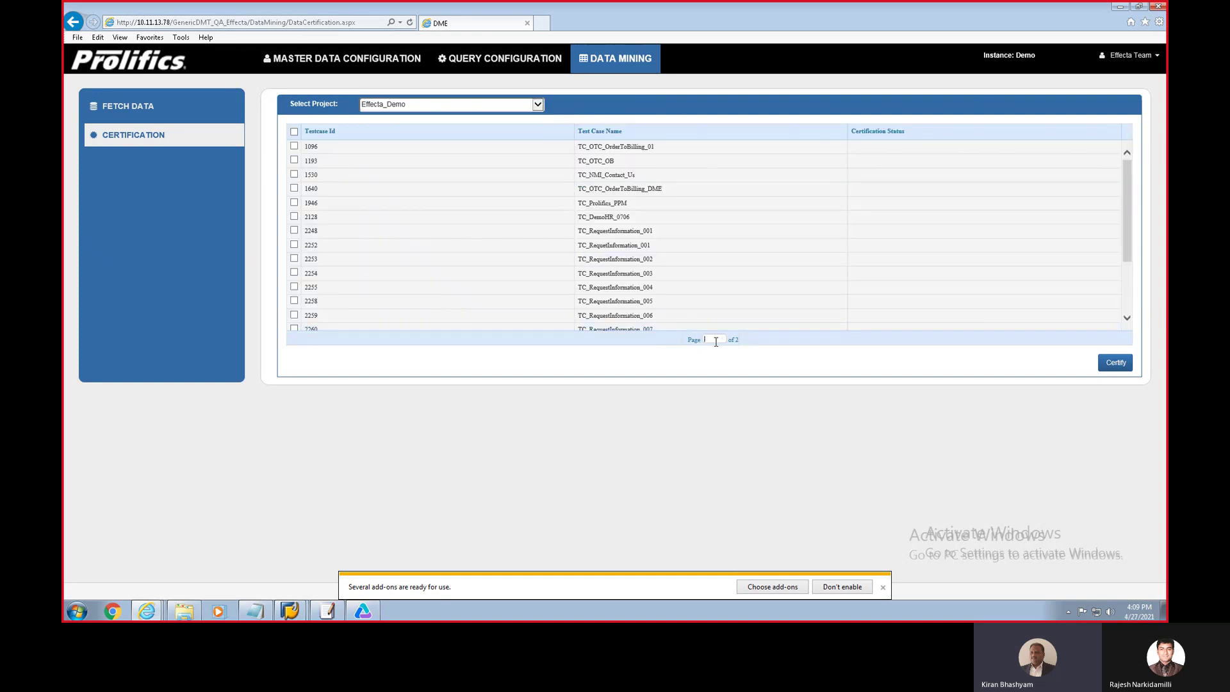
key(Return)
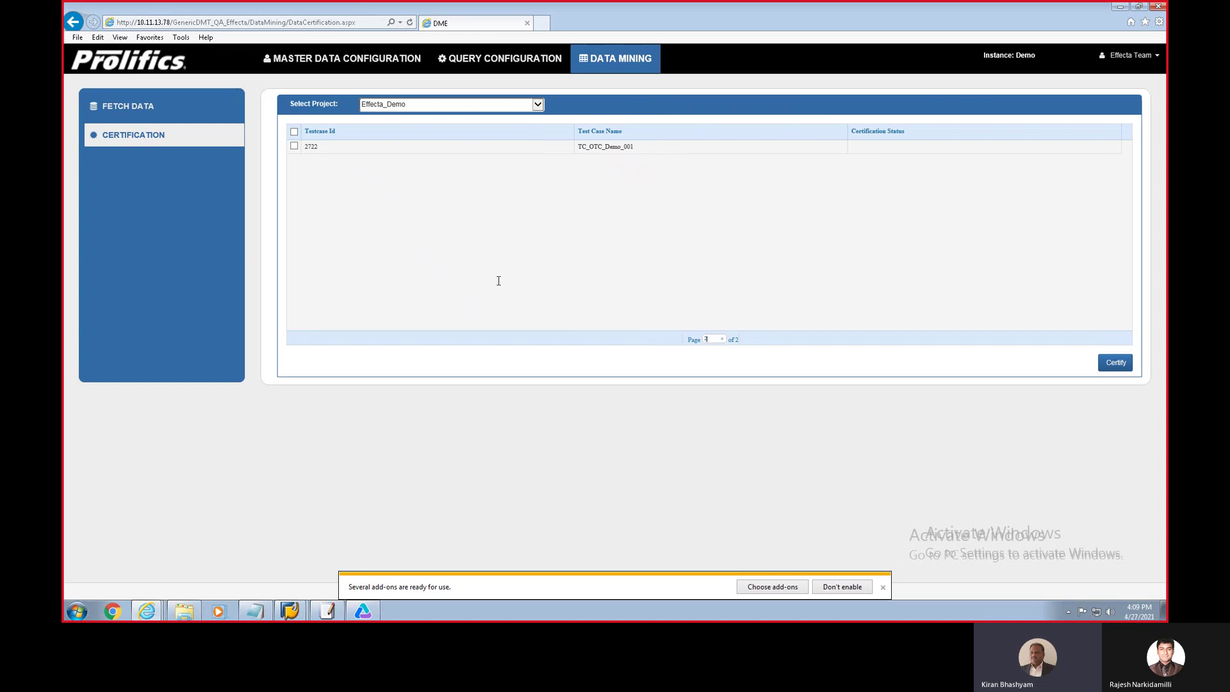
click(294, 146)
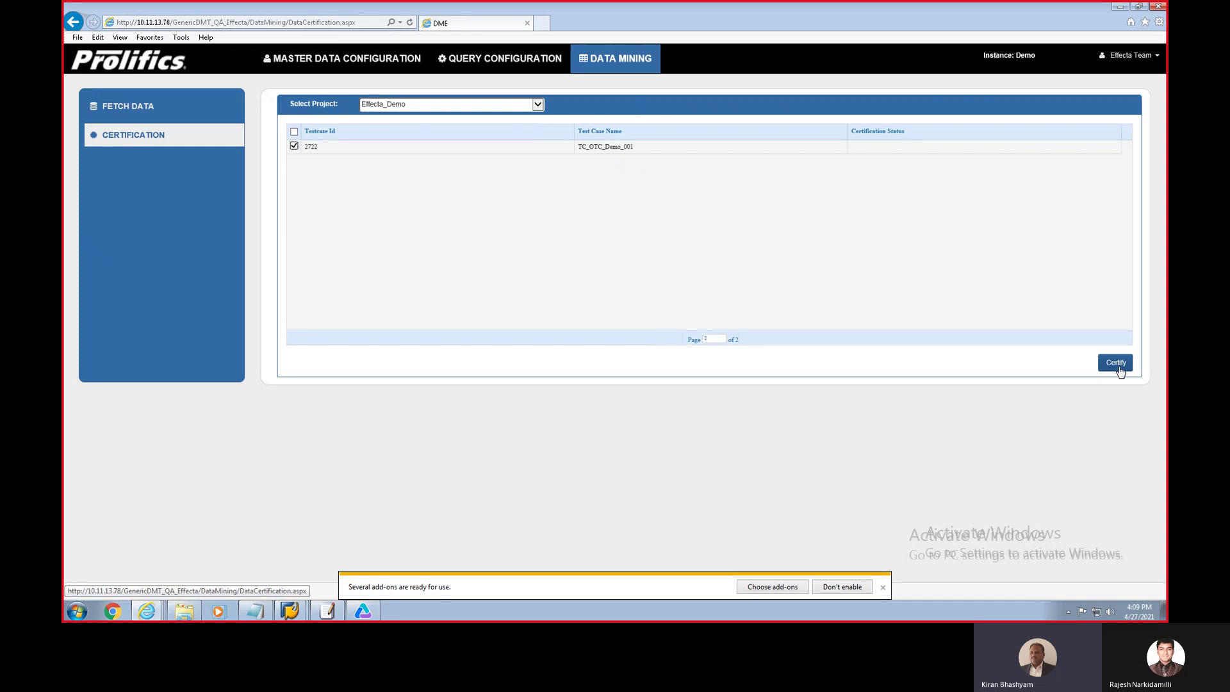
click(1118, 364)
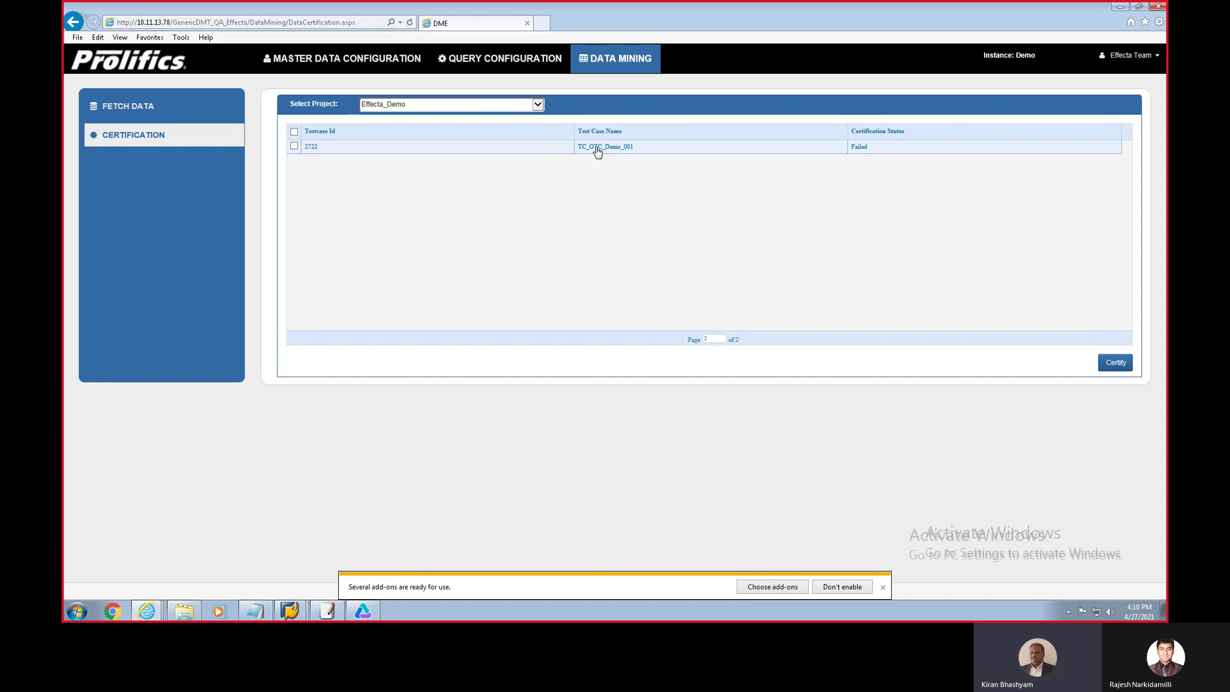
click(597, 149)
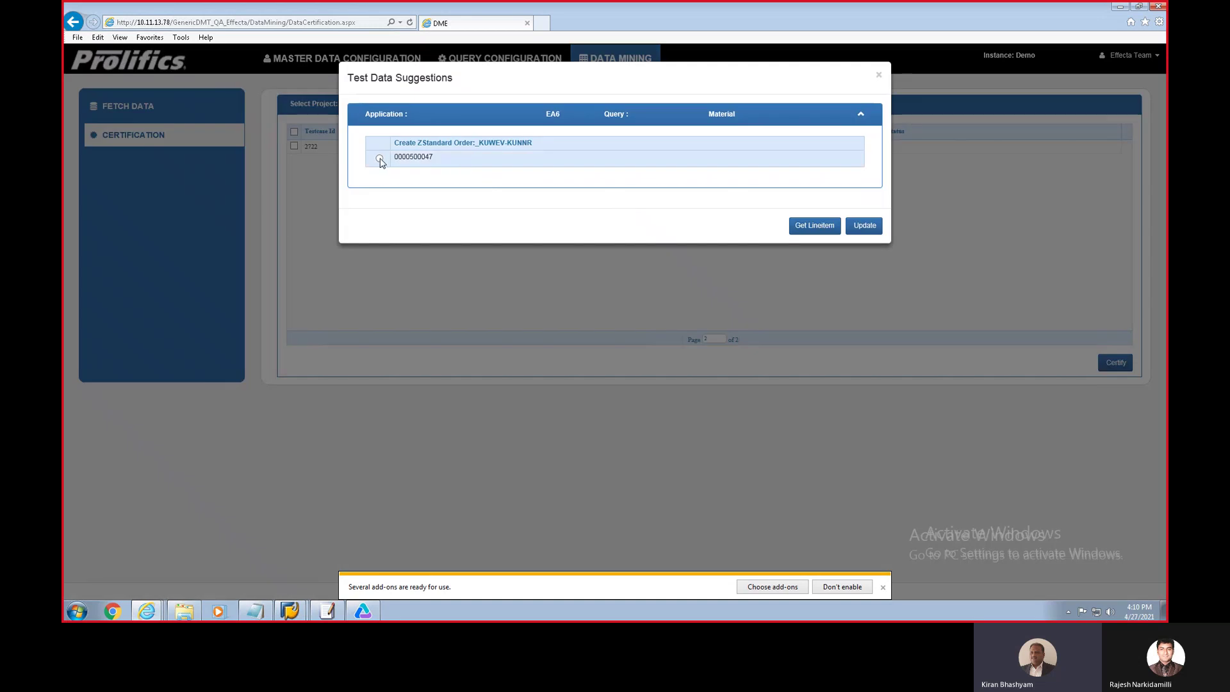
click(379, 158)
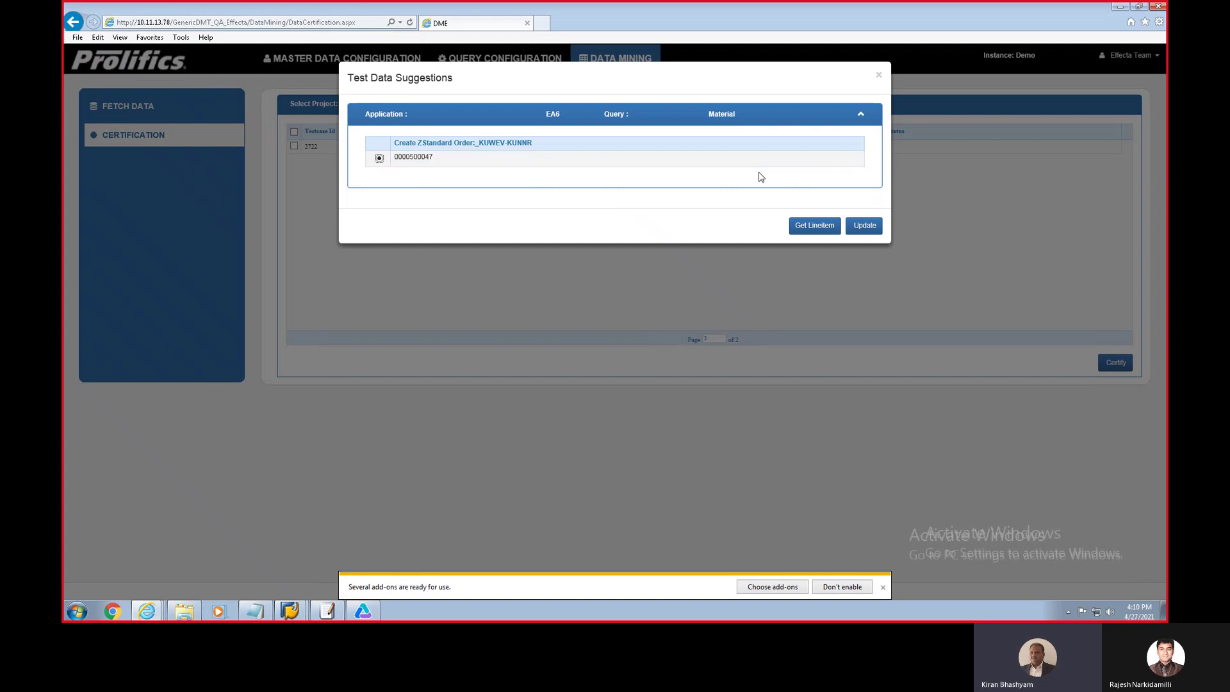
click(806, 228)
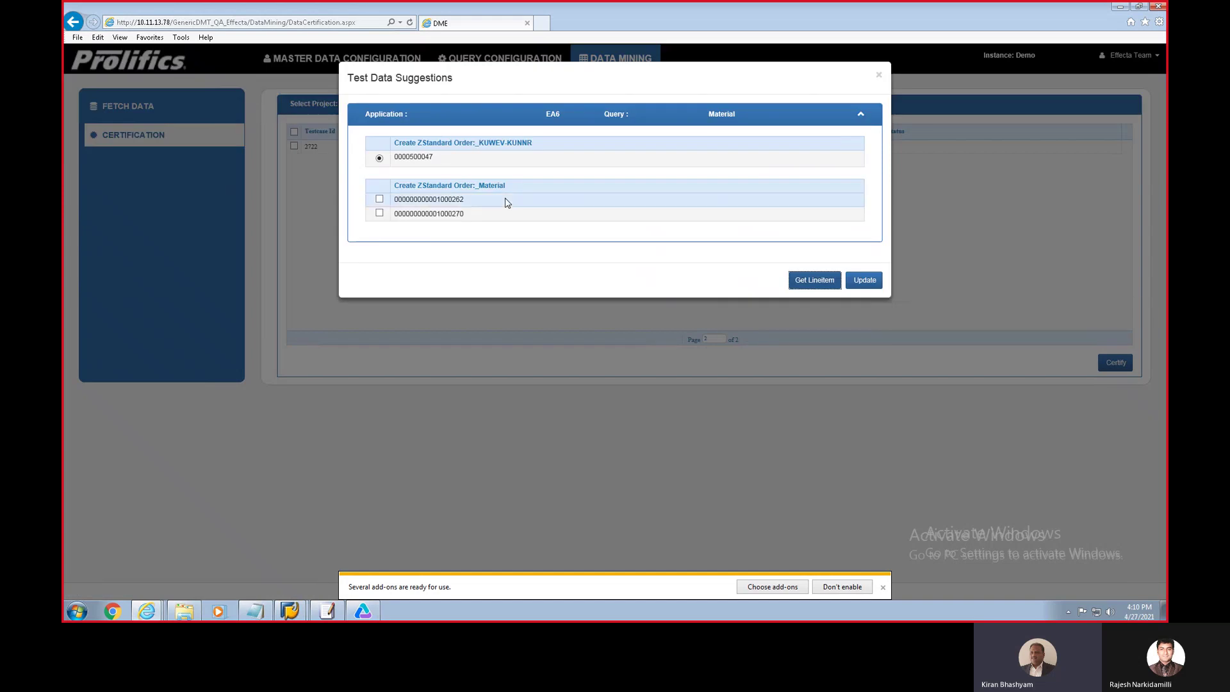
click(379, 200)
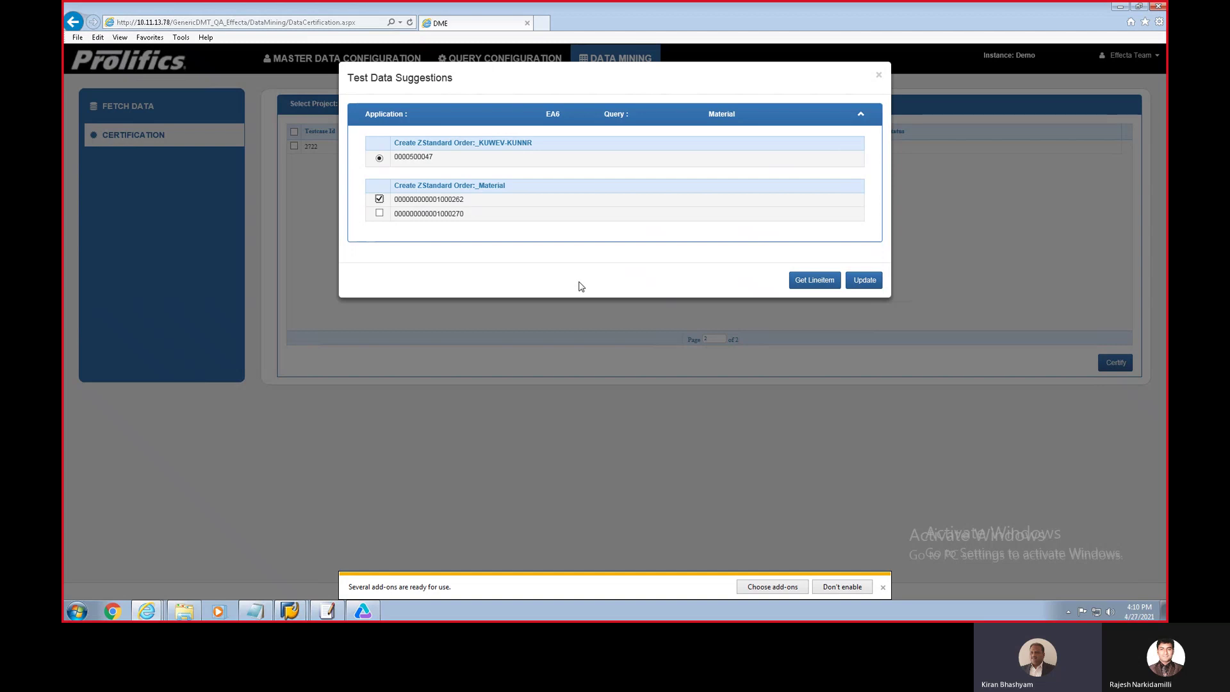
click(864, 282)
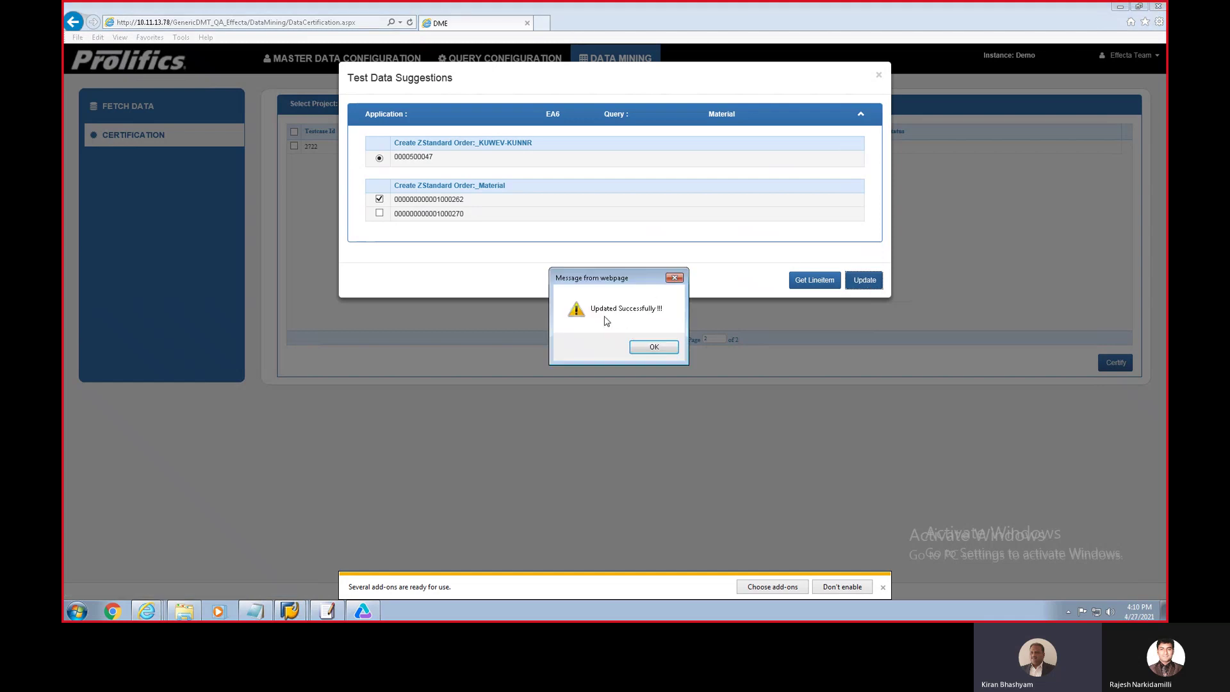
click(652, 349)
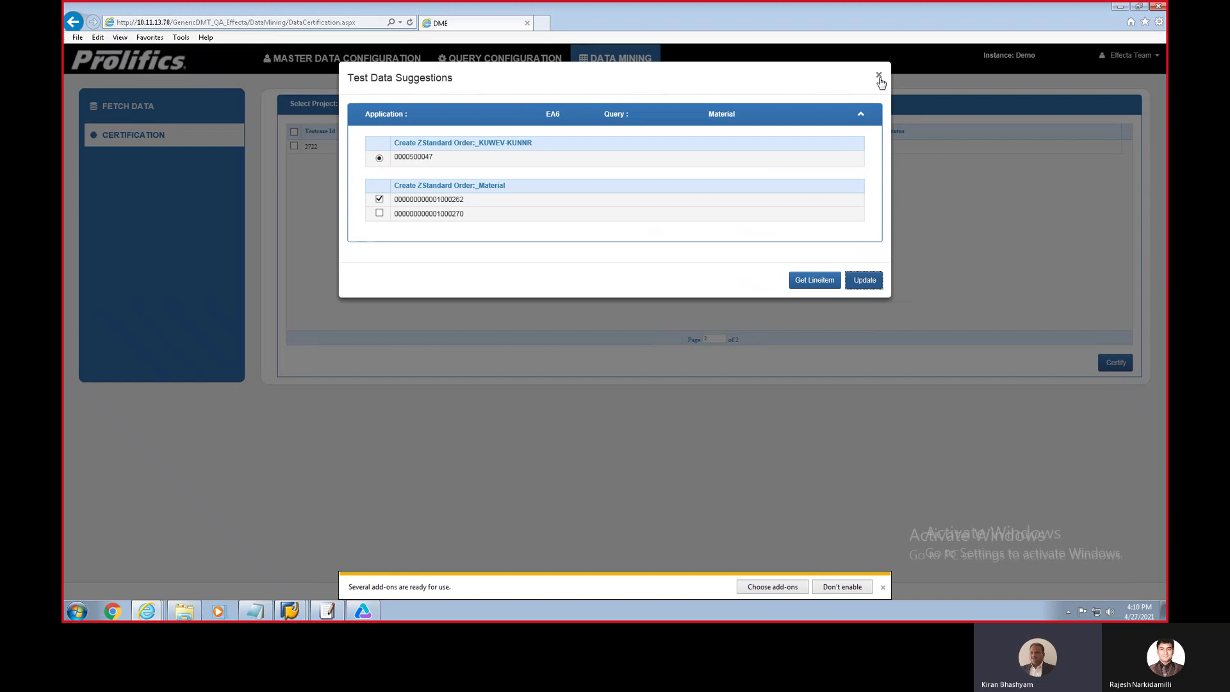
click(879, 76)
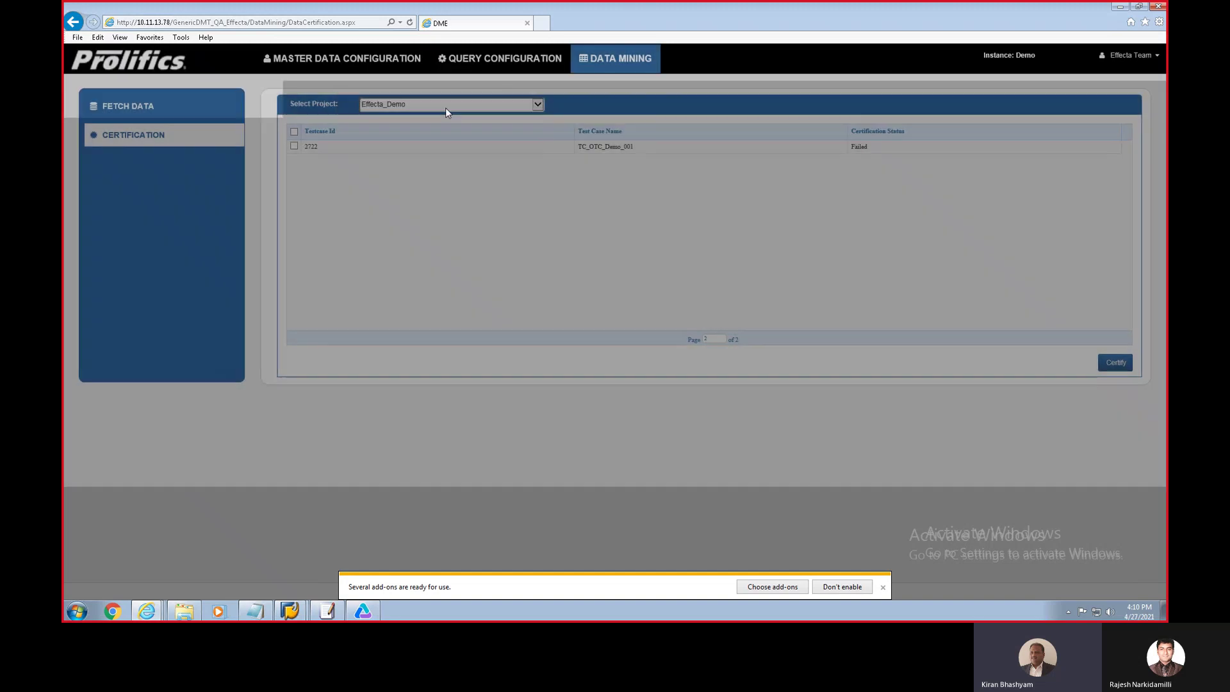
click(294, 146)
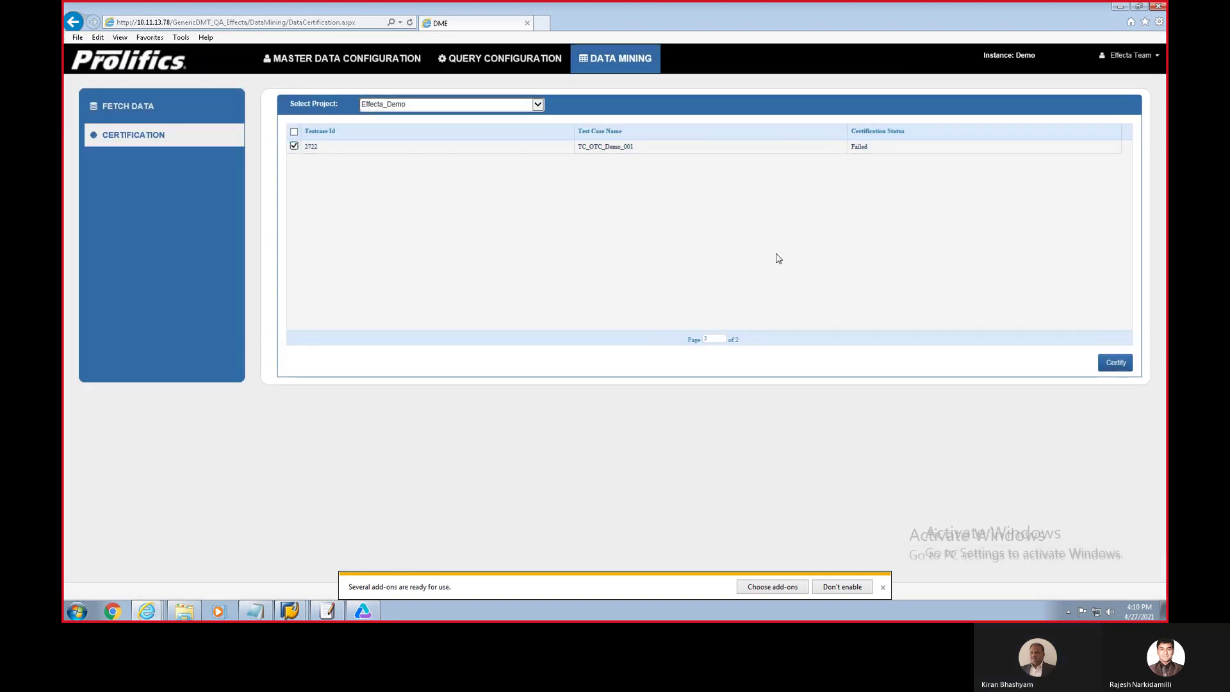
click(1116, 363)
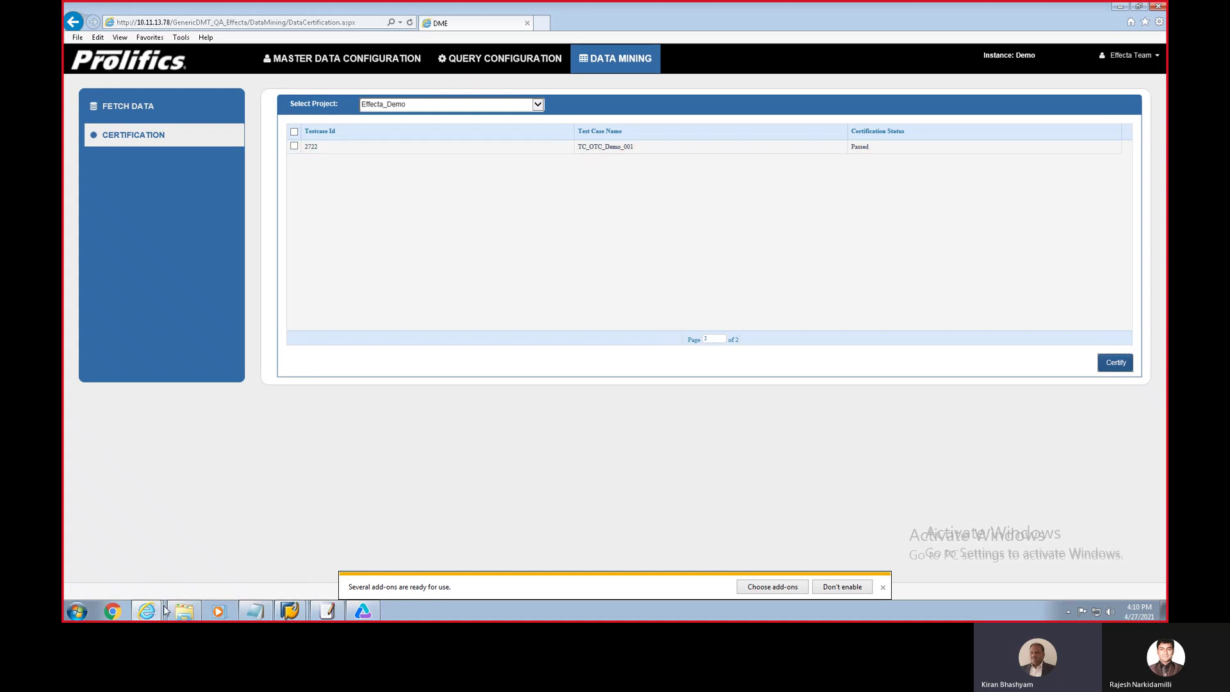
mouse_move(154, 613)
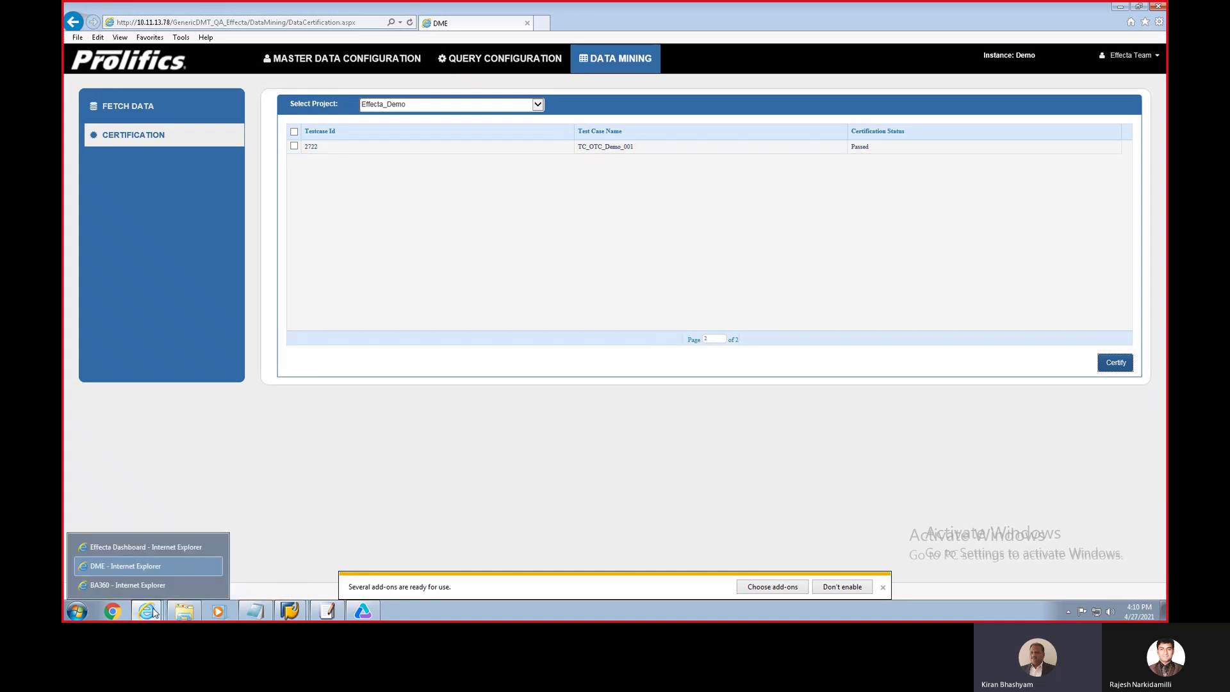
click(146, 549)
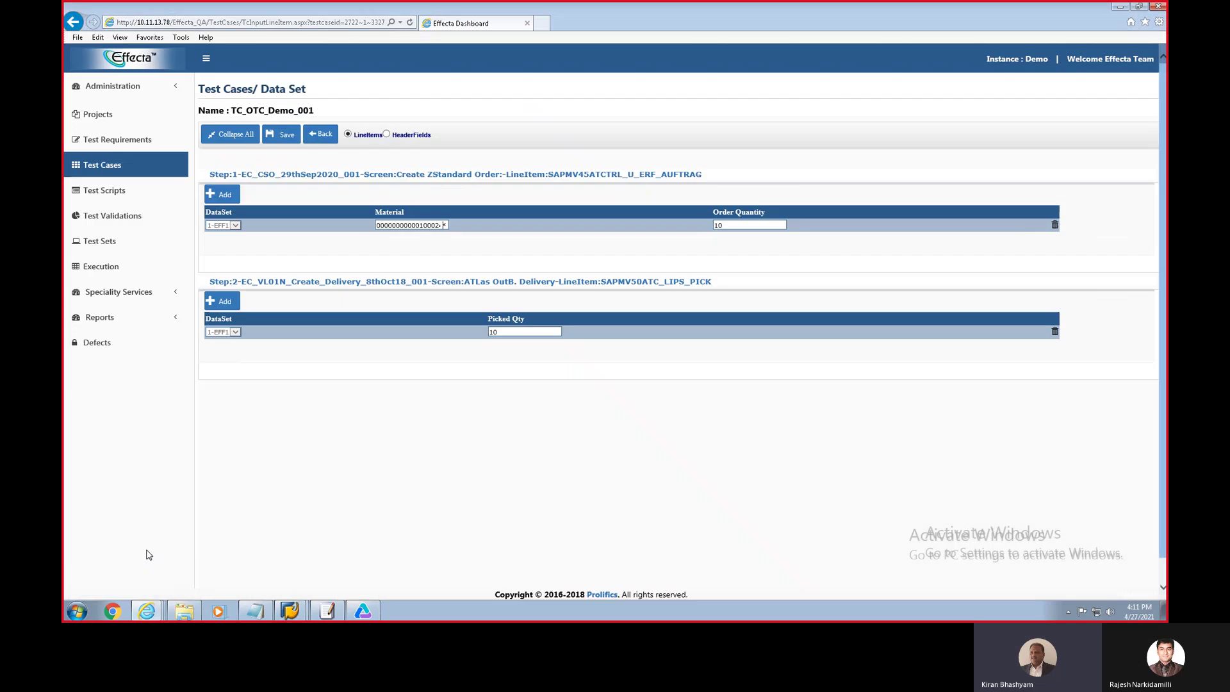
click(324, 136)
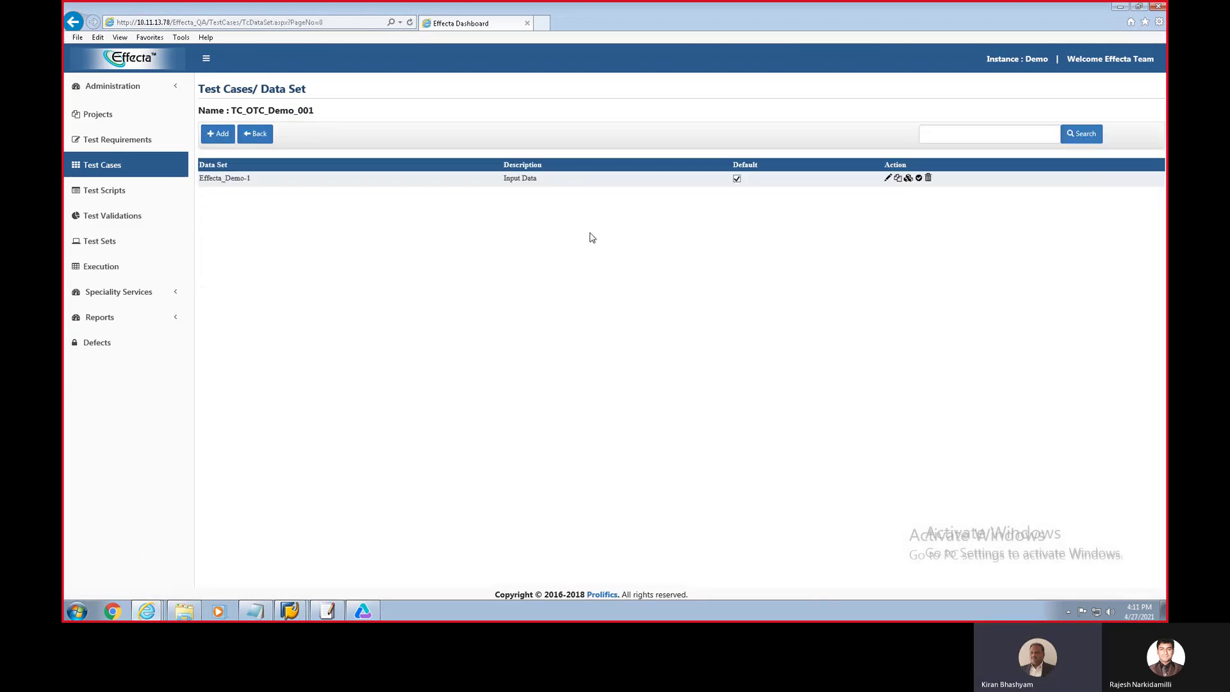
click(908, 177)
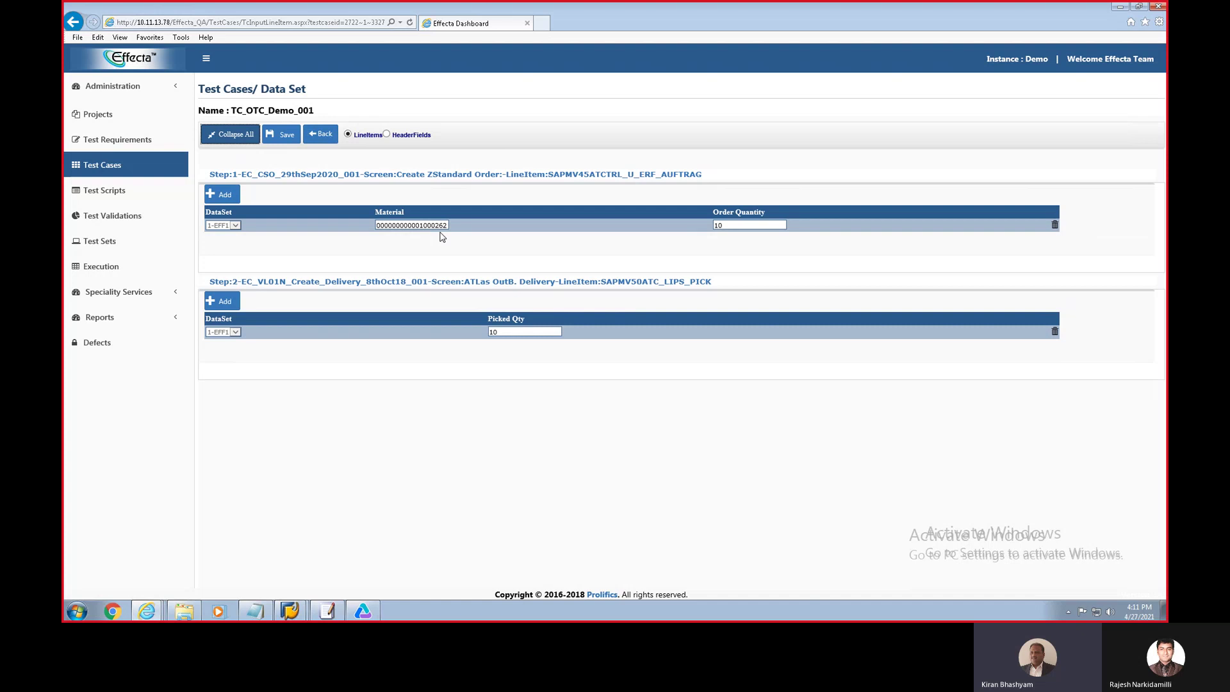
click(323, 136)
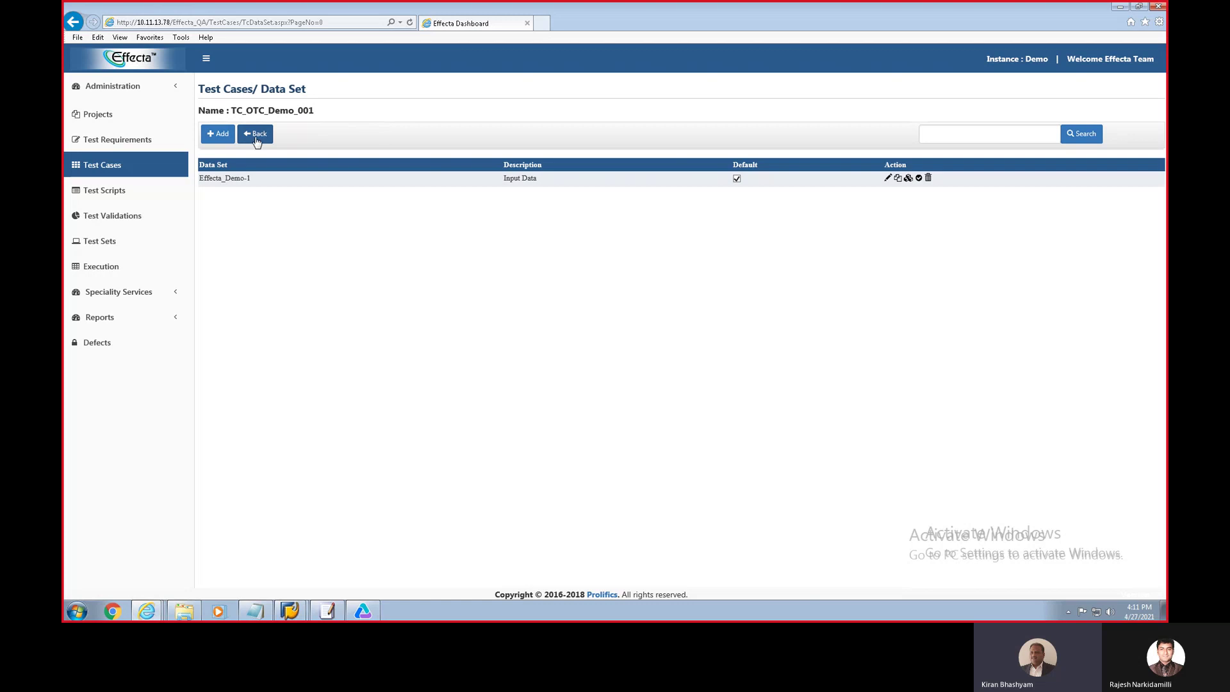
Step: Search the test case list for 'otc_demo' and start running TC_OTC_Demo_001
click(255, 133)
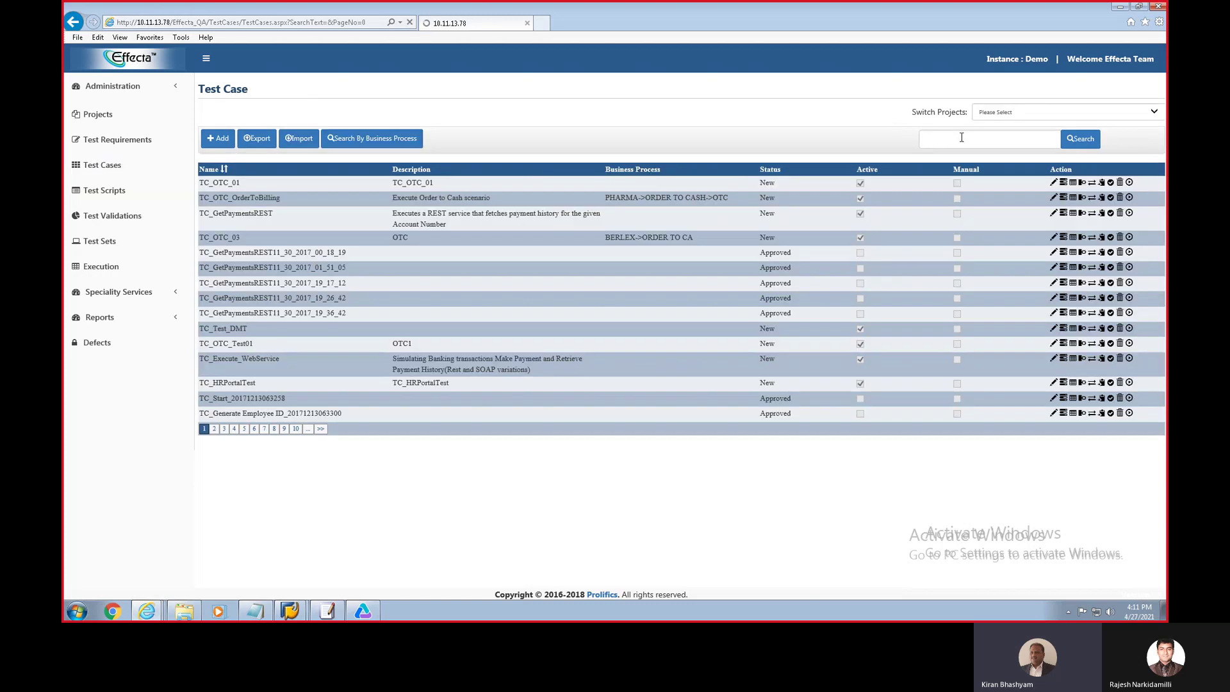
click(962, 138)
text(otc_)
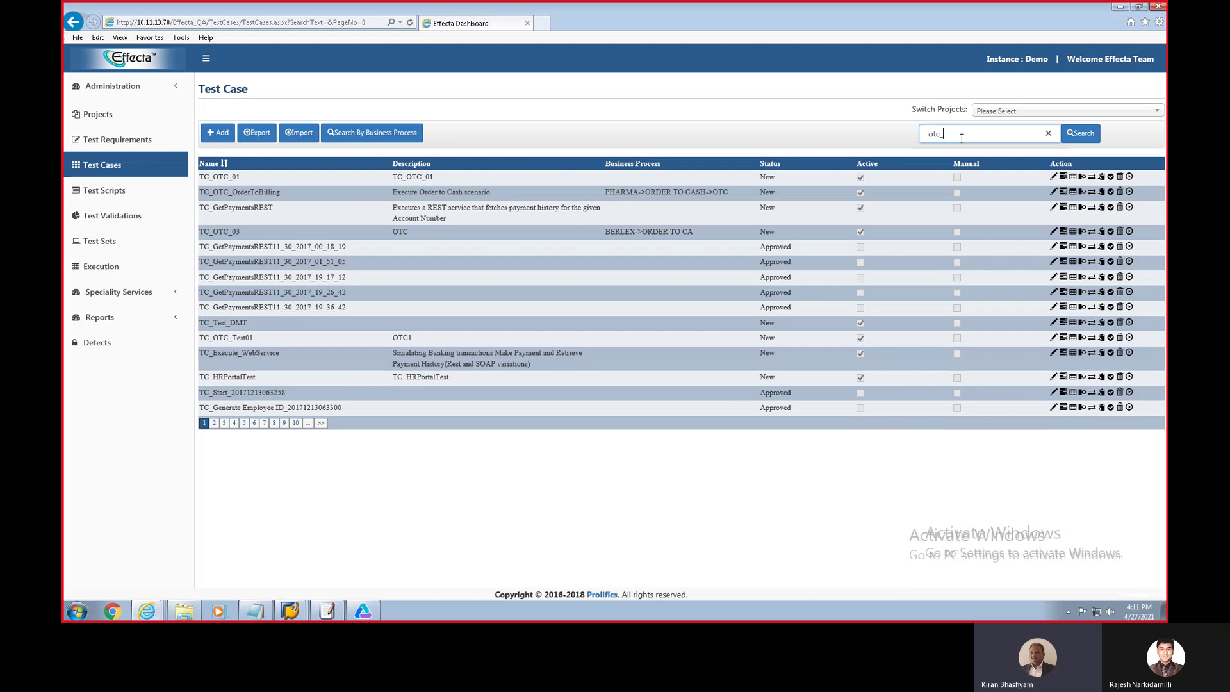
text(demo)
key(Return)
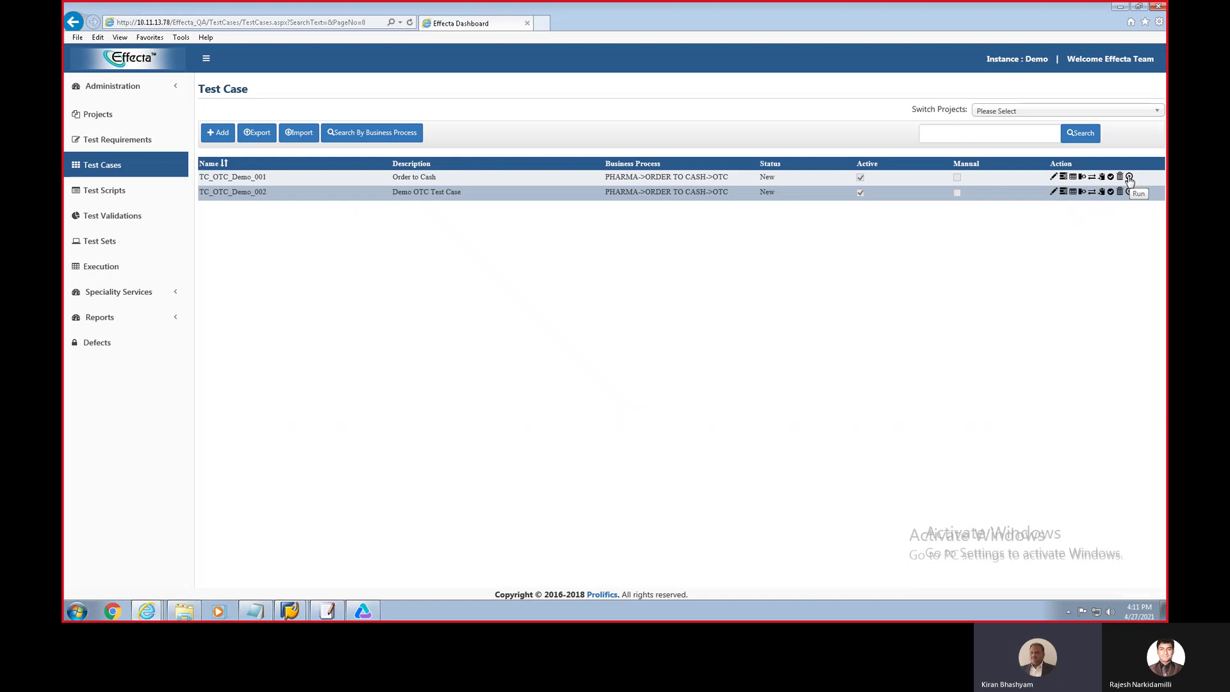
click(1129, 177)
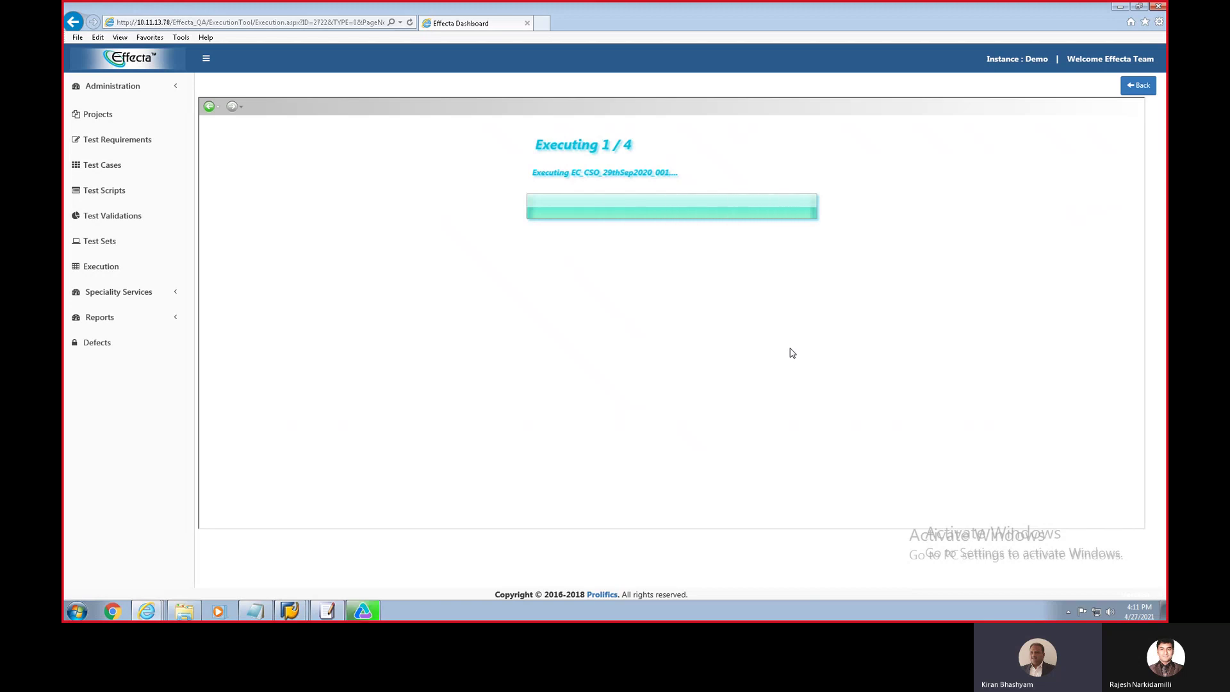
Step: Let the TC_OTC_Demo_001 run finish in SAP GUI, dismiss Execution Completed, and return to the Effecta dashboard
click(363, 611)
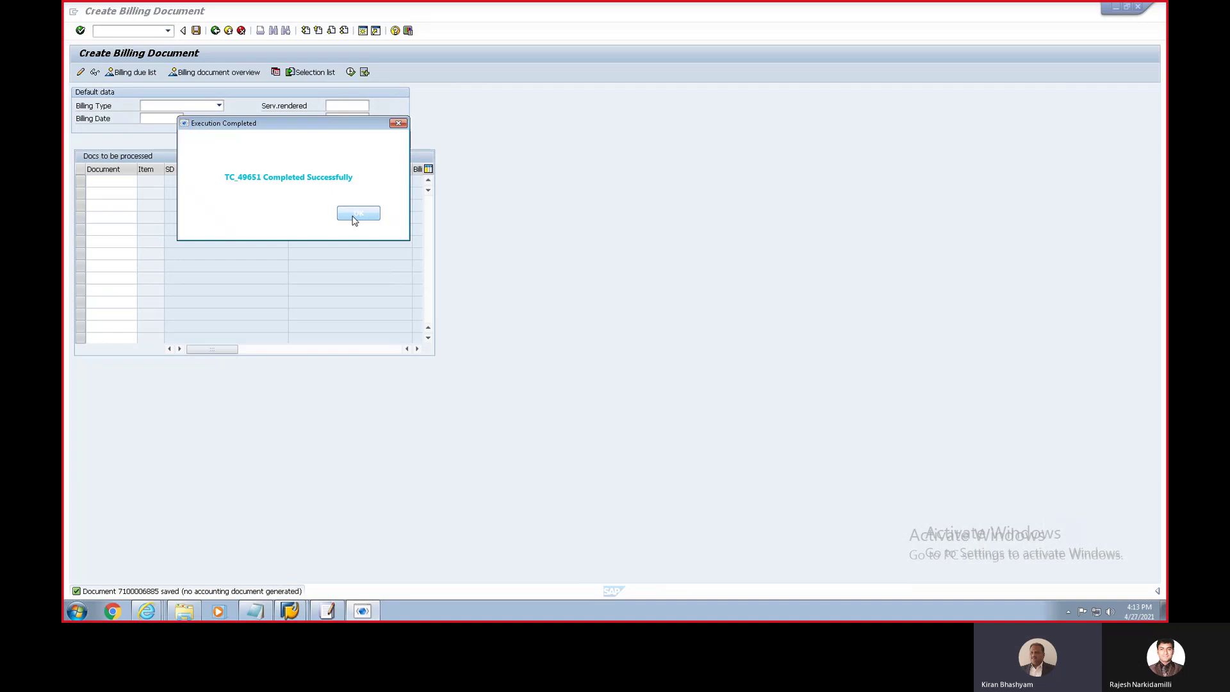
click(356, 216)
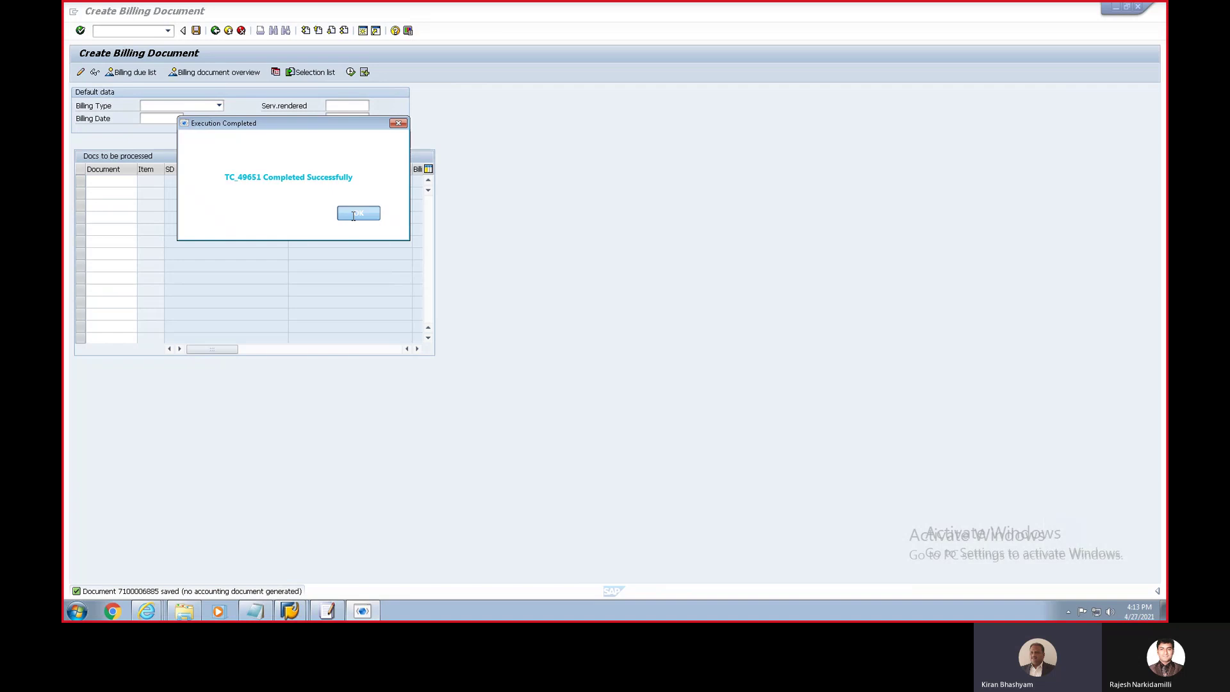
click(145, 614)
Step: Open the TC_49651 execution report of TC_OTC_Demo_001 under data set EFF1
click(129, 547)
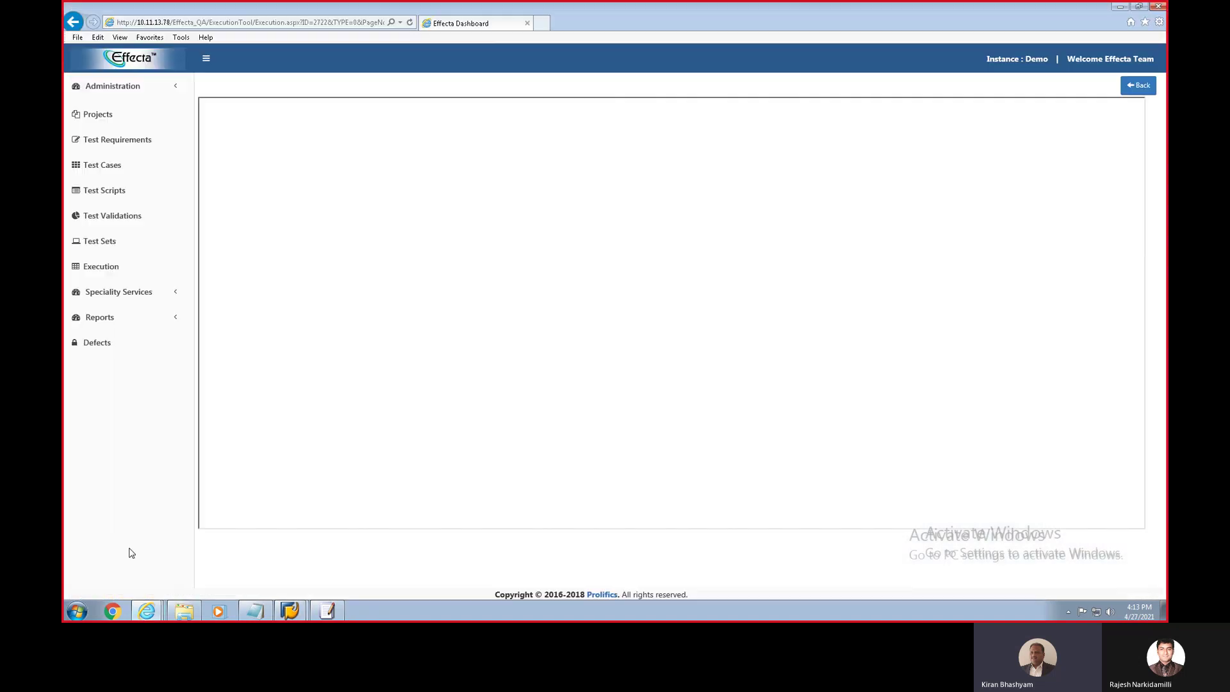
click(1132, 85)
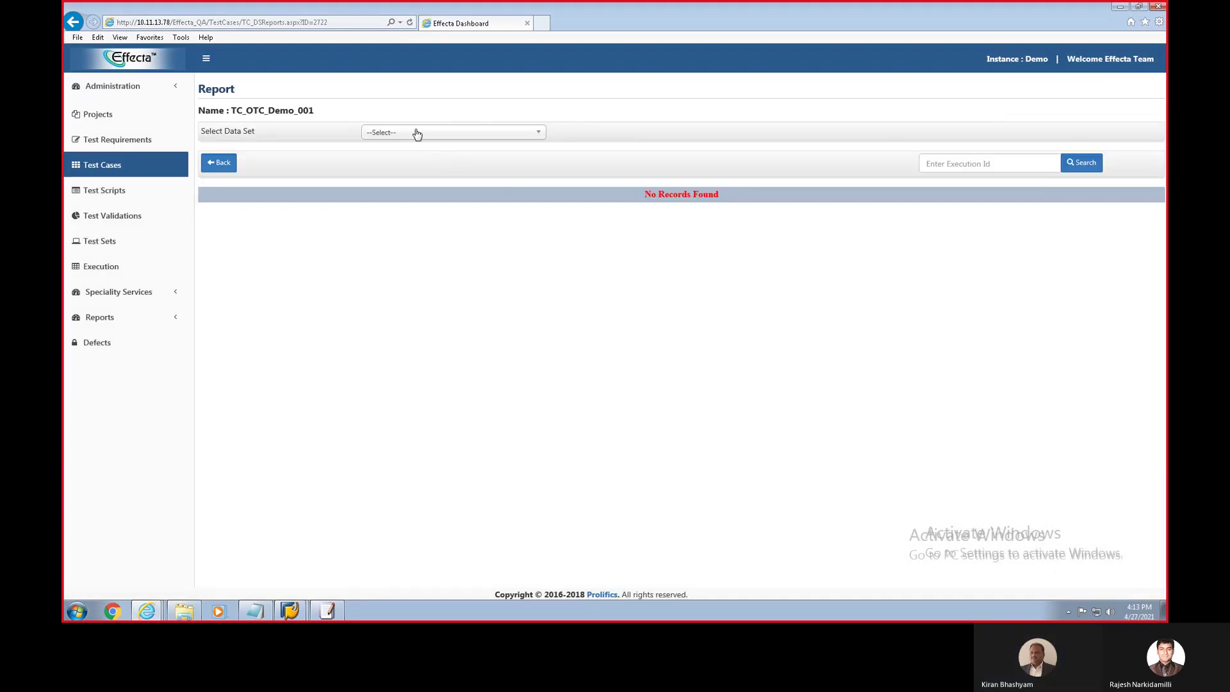
click(416, 133)
click(381, 179)
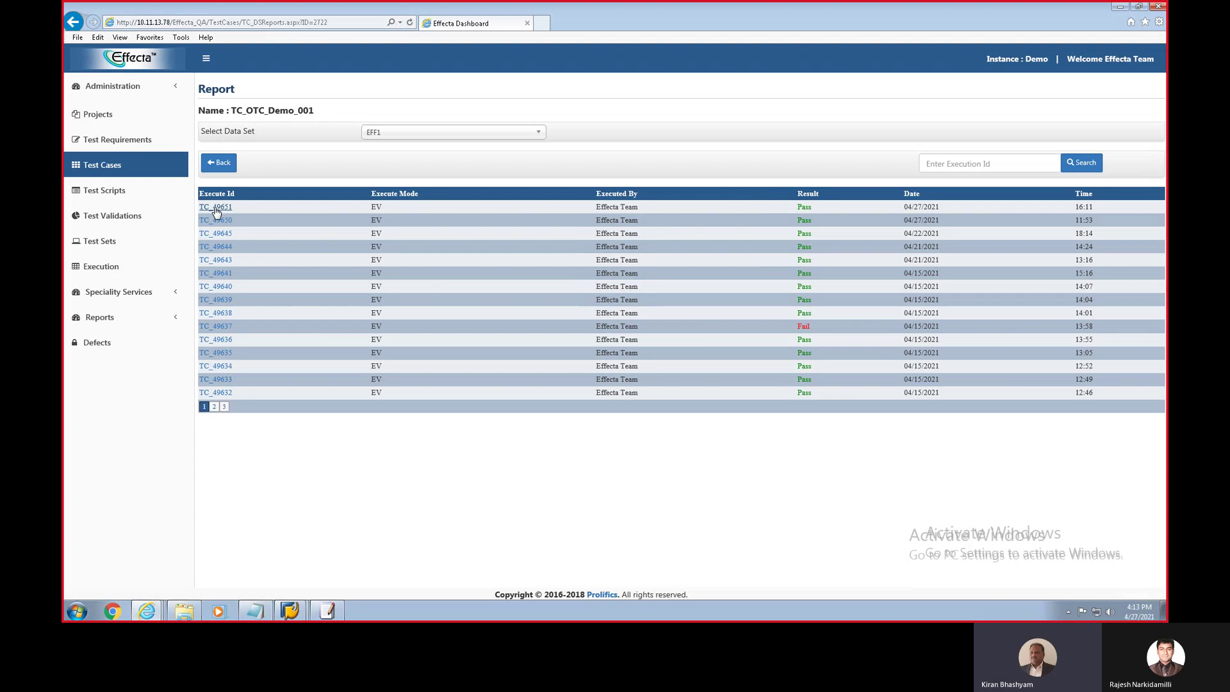
click(215, 208)
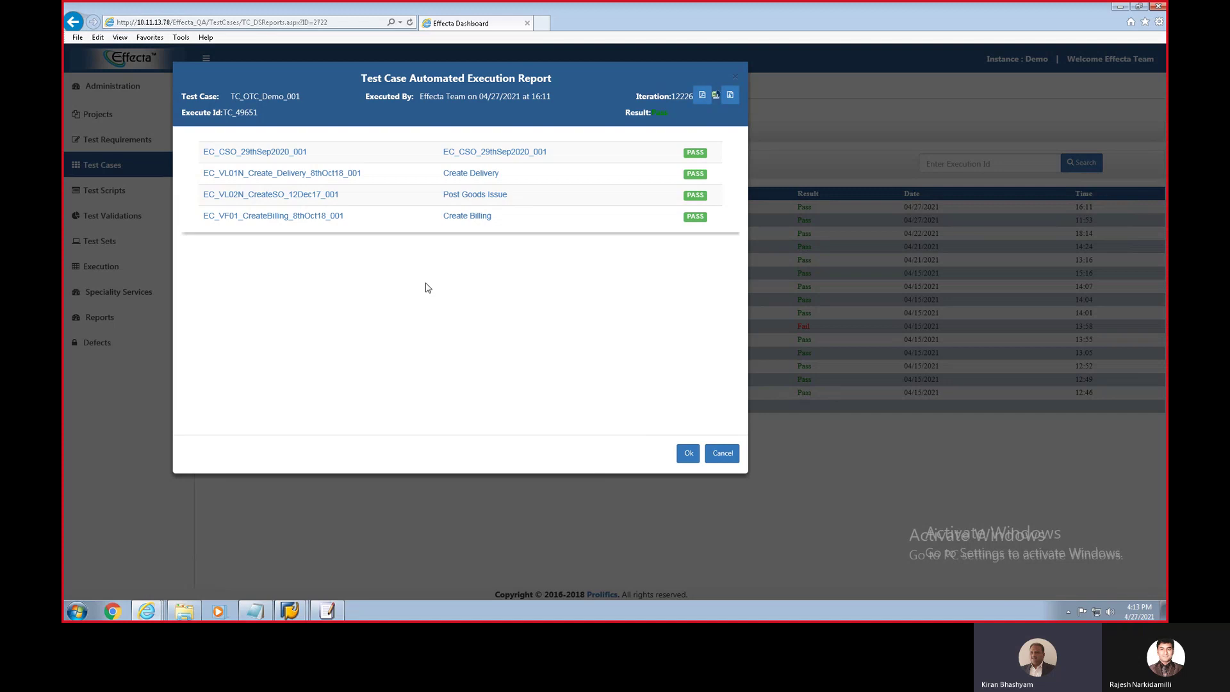
click(289, 154)
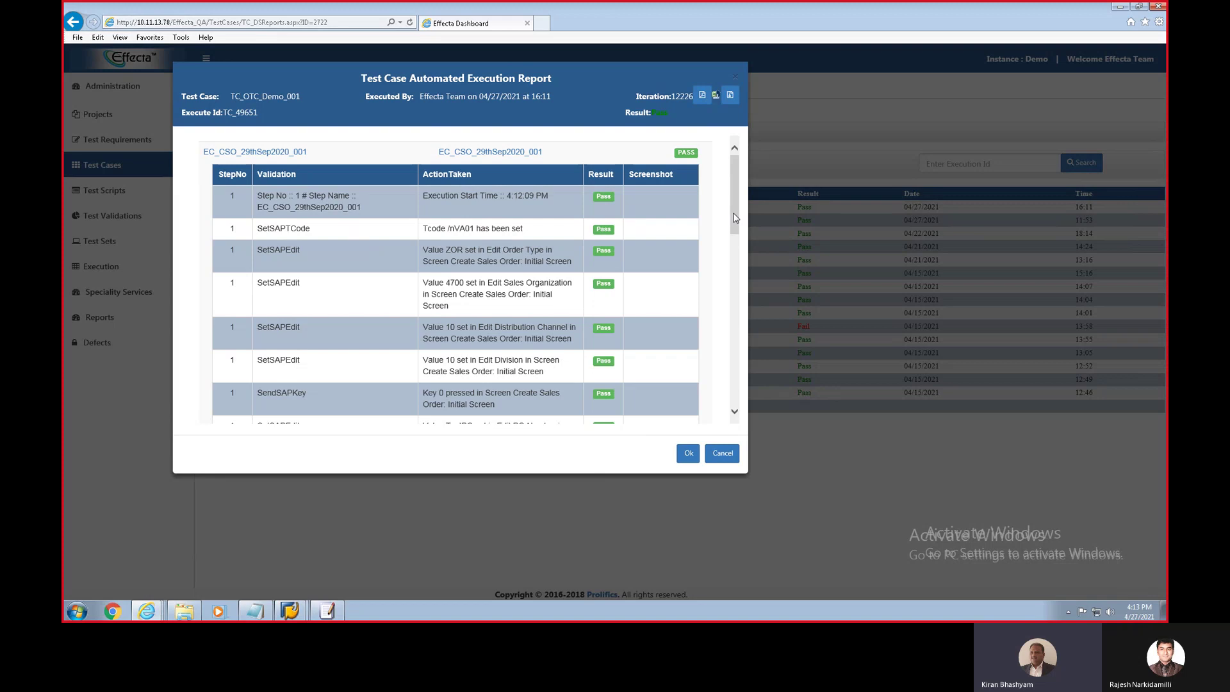
drag(737, 219, 738, 272)
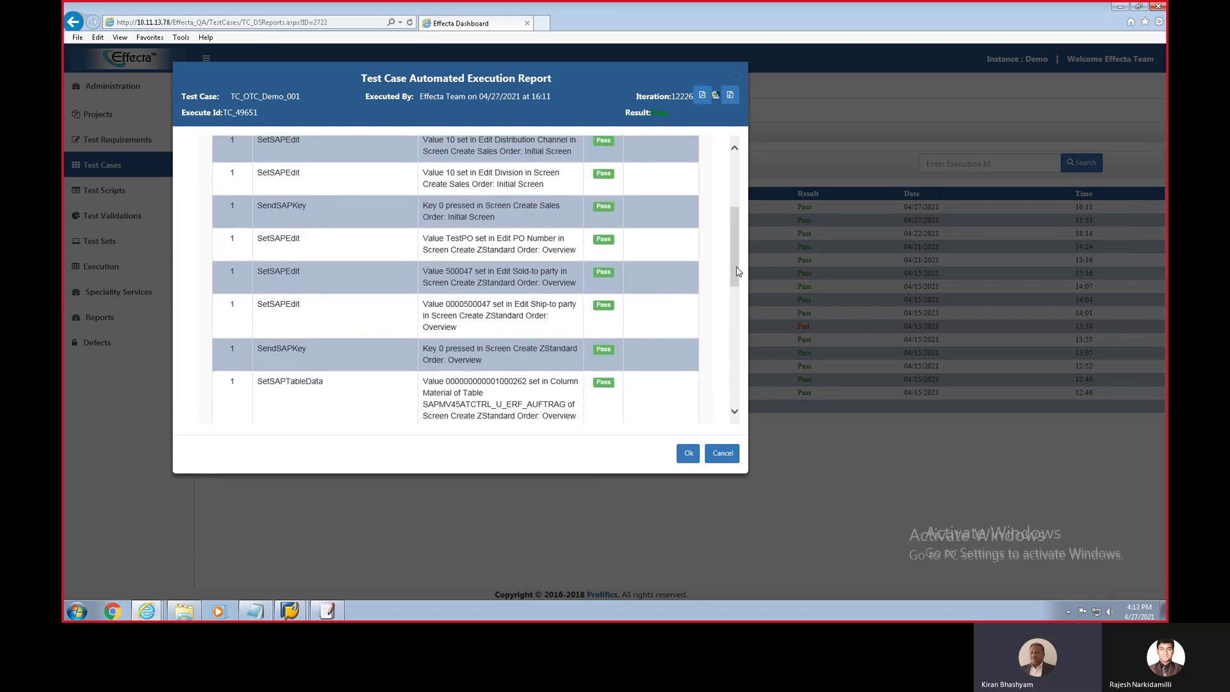
double_click(505, 381)
drag(736, 229, 736, 238)
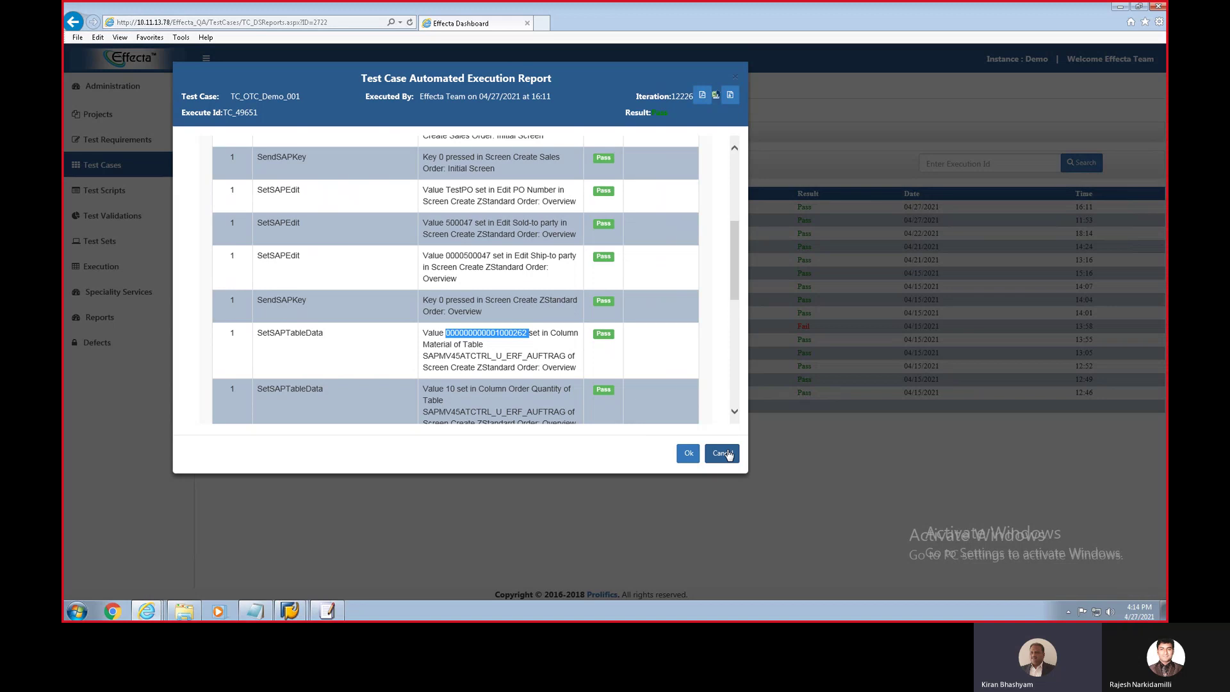
click(728, 454)
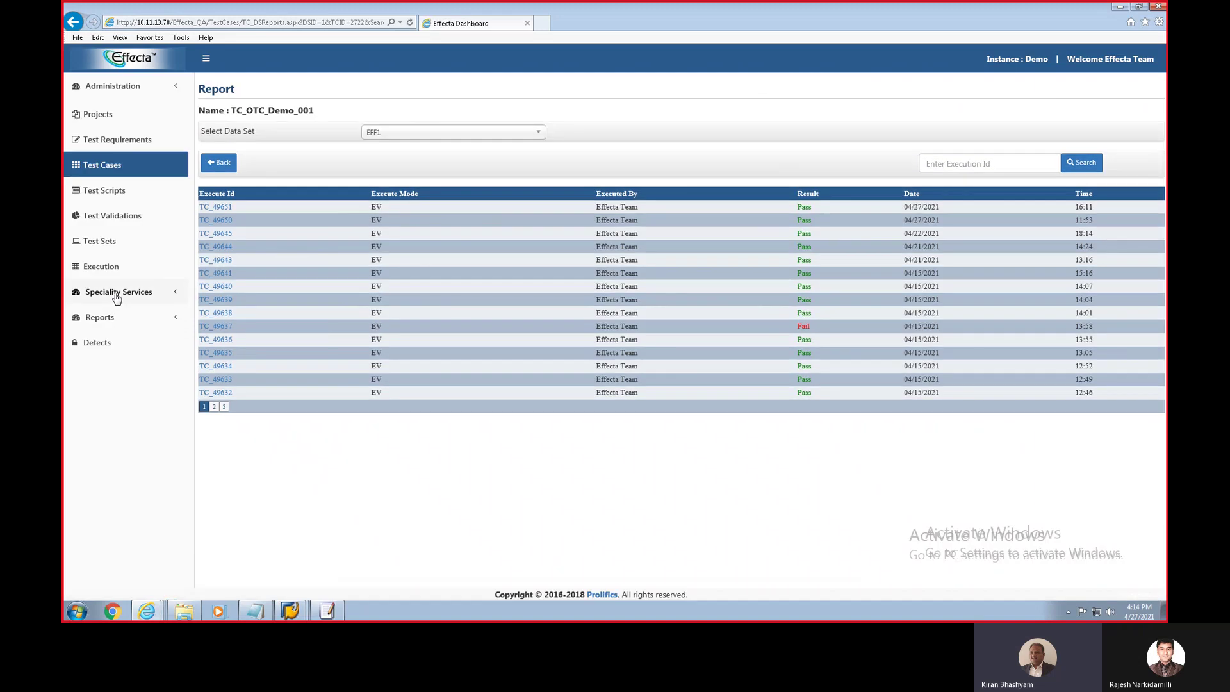
Step: Go to Speciality Services > ImpactAnalysis > Build Phase
click(116, 293)
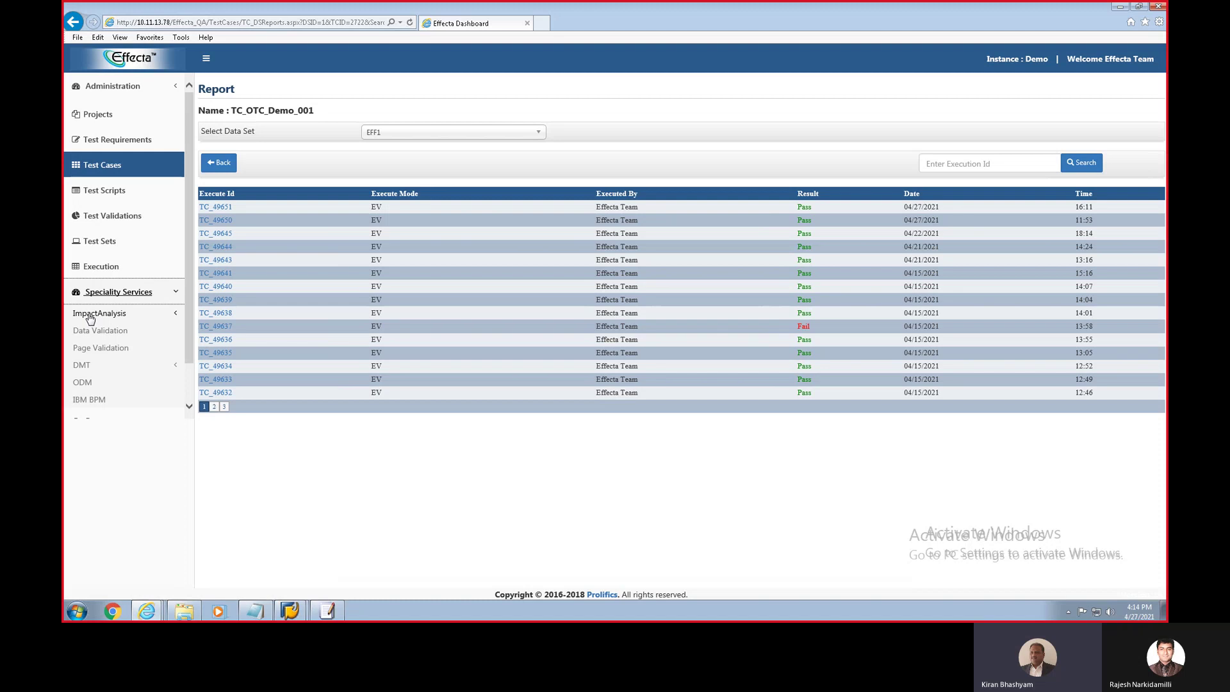
click(90, 314)
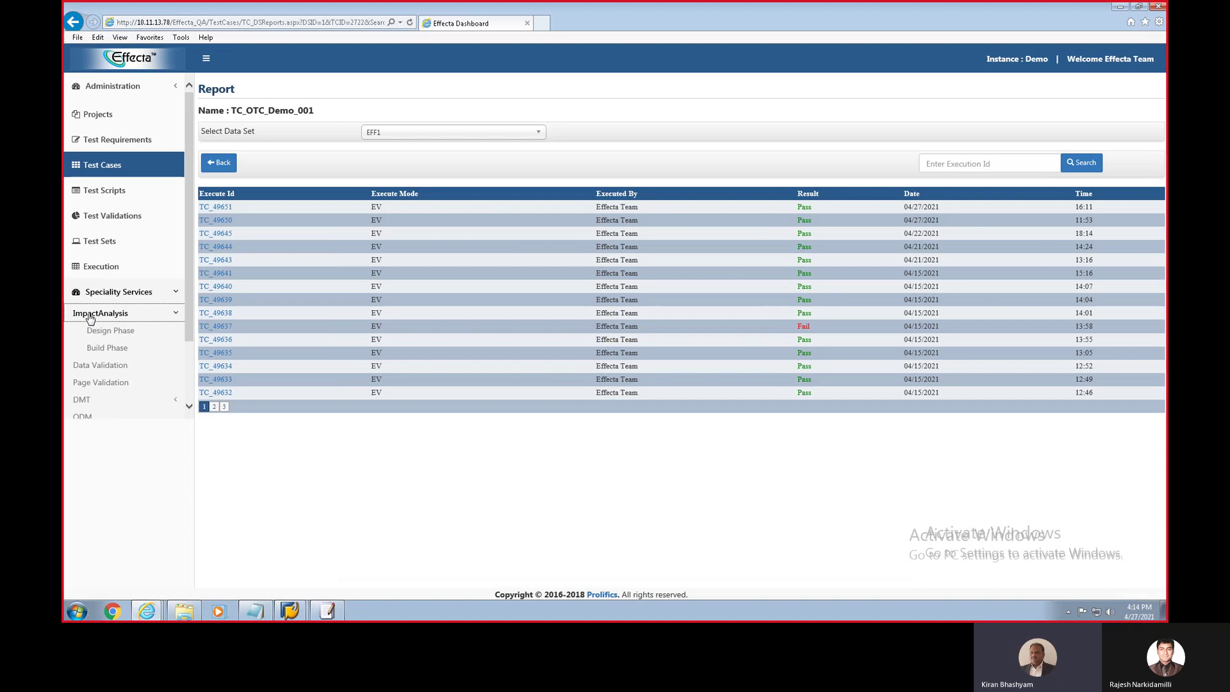
click(103, 350)
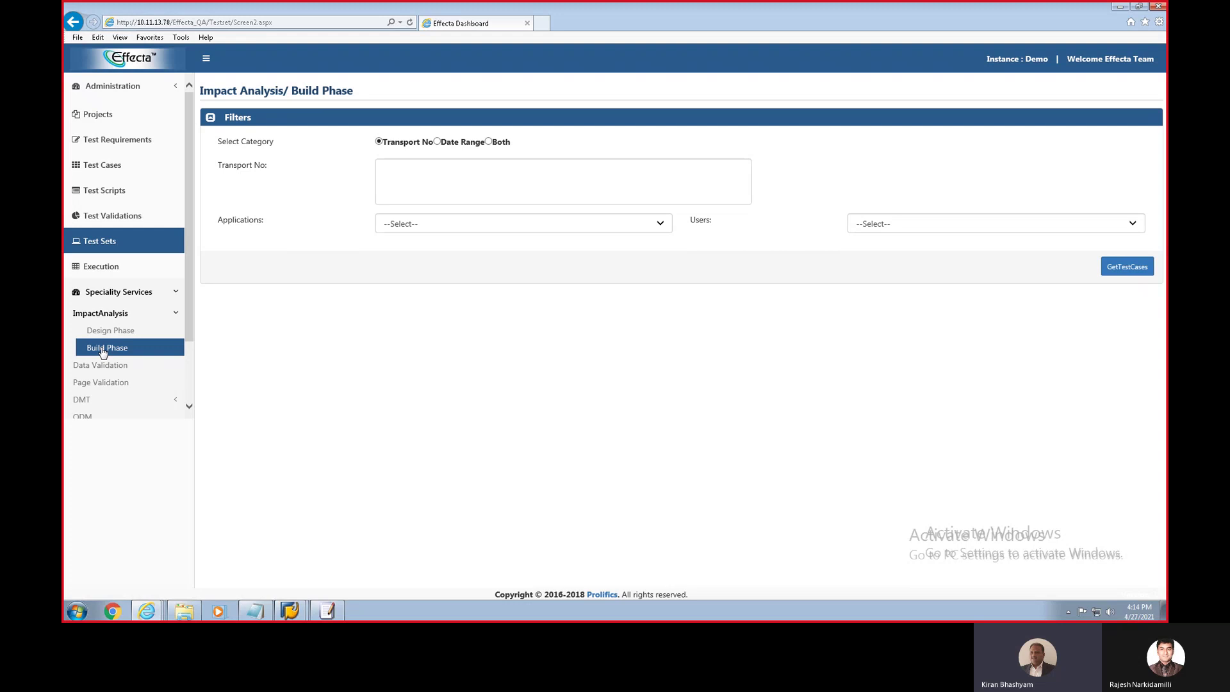
Step: Copy the three transport numbers from the EmEditor request file for the Transport No field
click(327, 611)
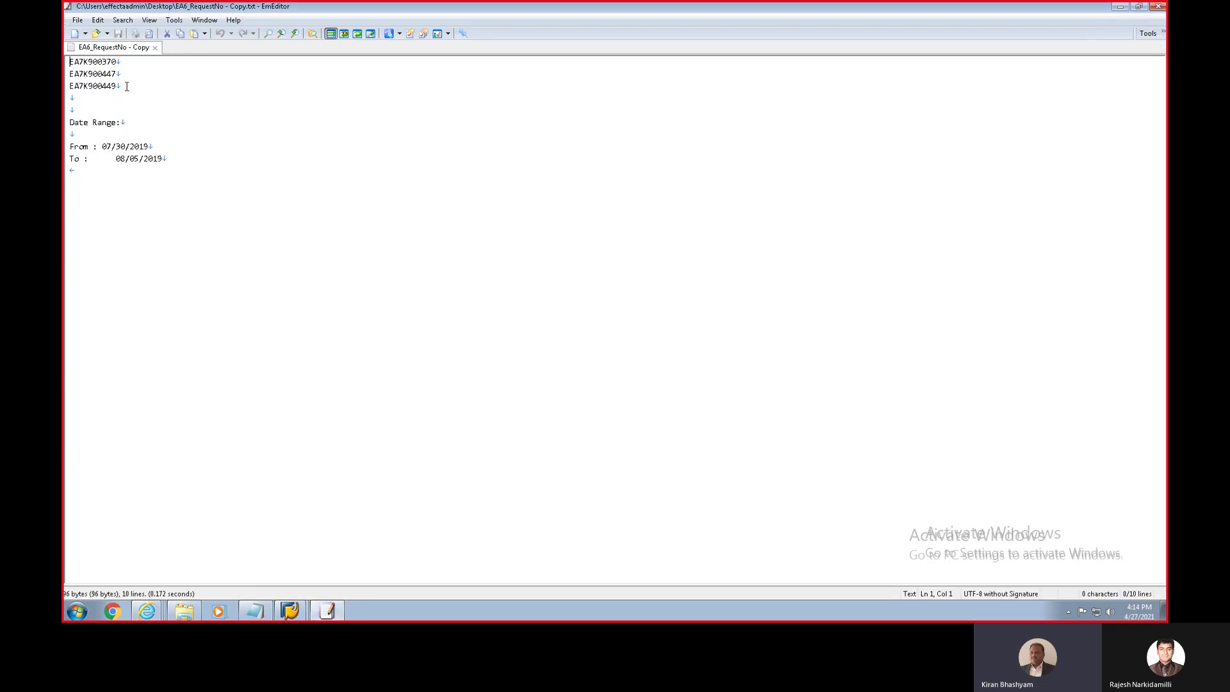
drag(117, 86, 65, 48)
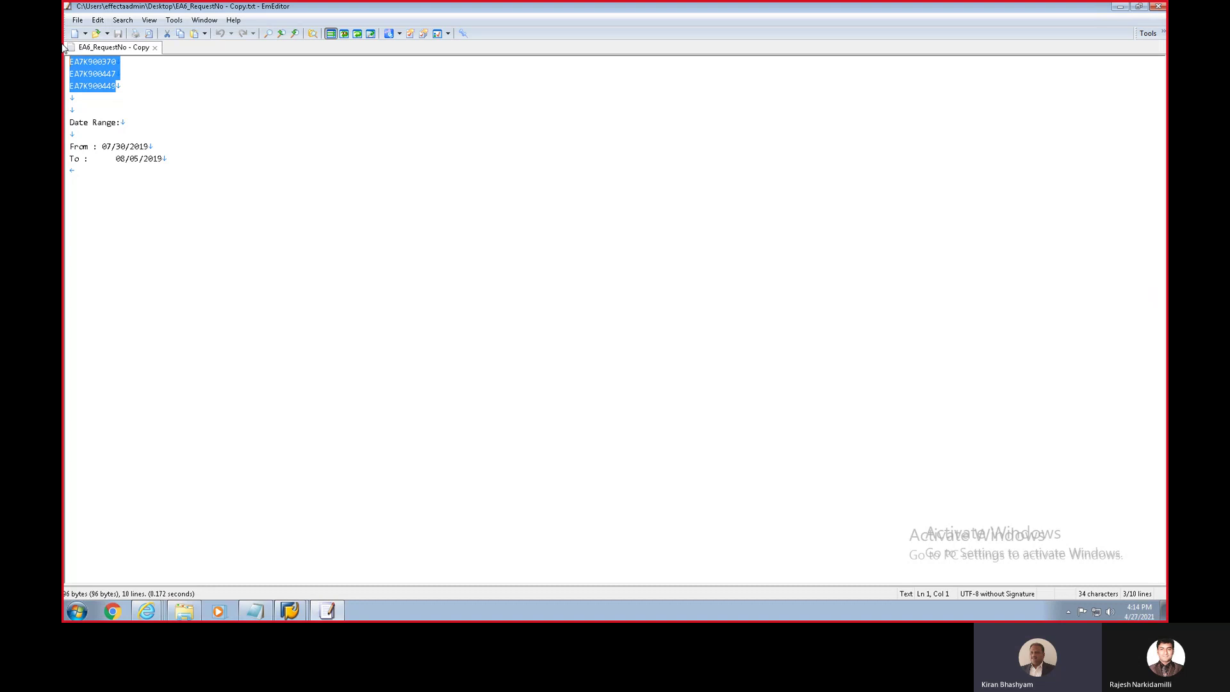
key(alt+Tab)
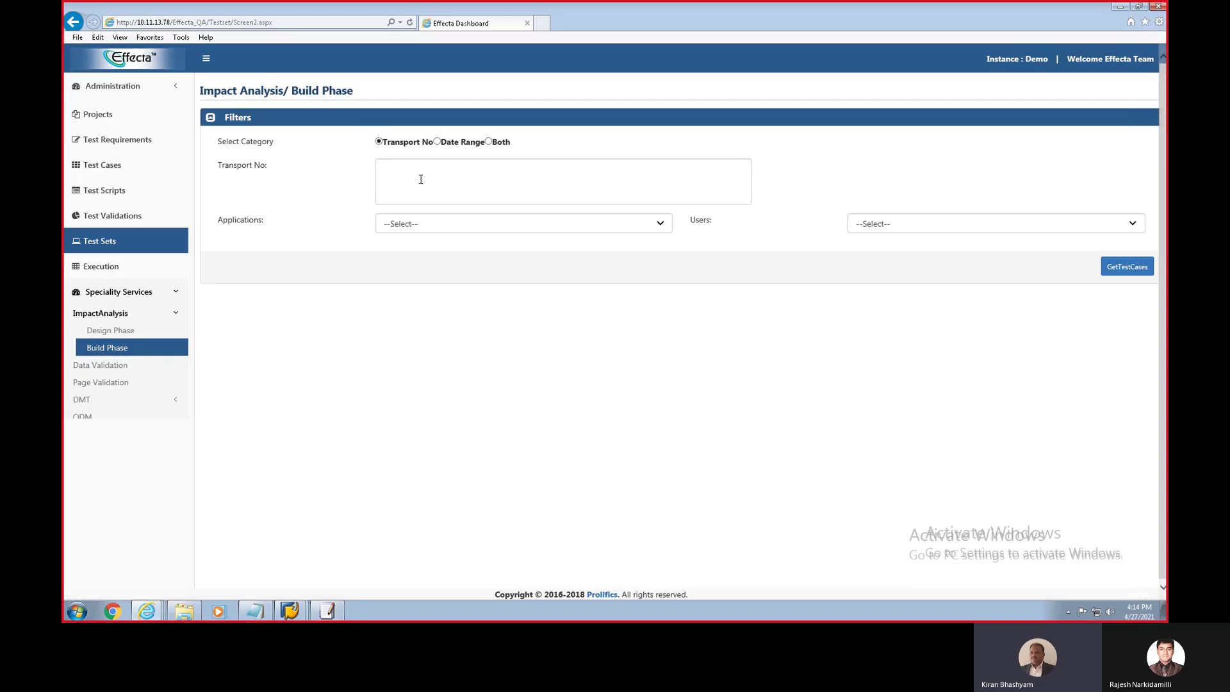
click(421, 179)
Step: Paste transports EA7K900370, EA7K900447, EA7K900449 and select application EA6 and user EA6USR400
text(EA7K900370,EA7K900447,EA7K900449)
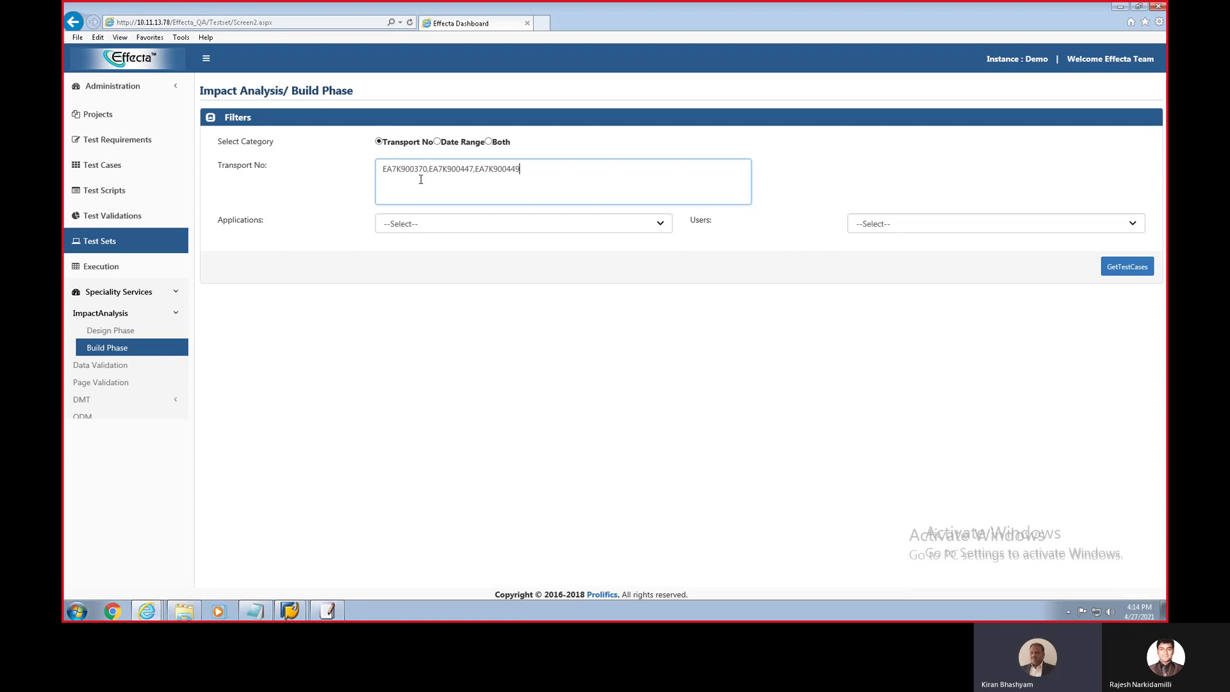
click(406, 227)
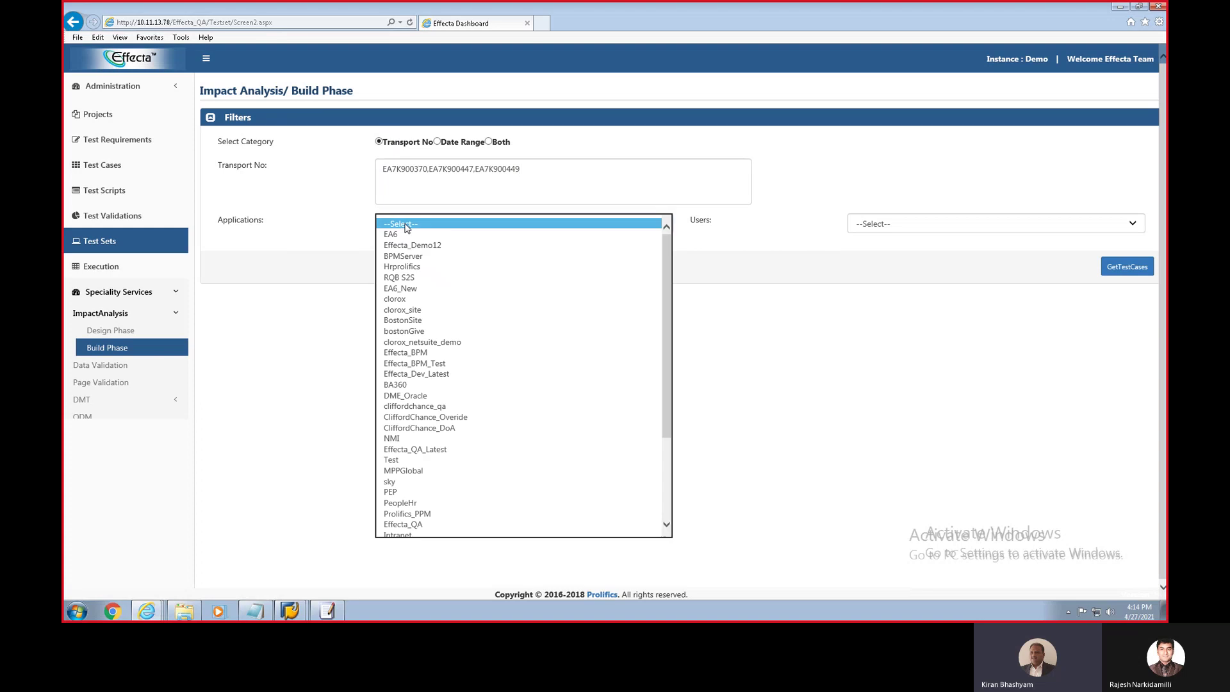
click(388, 235)
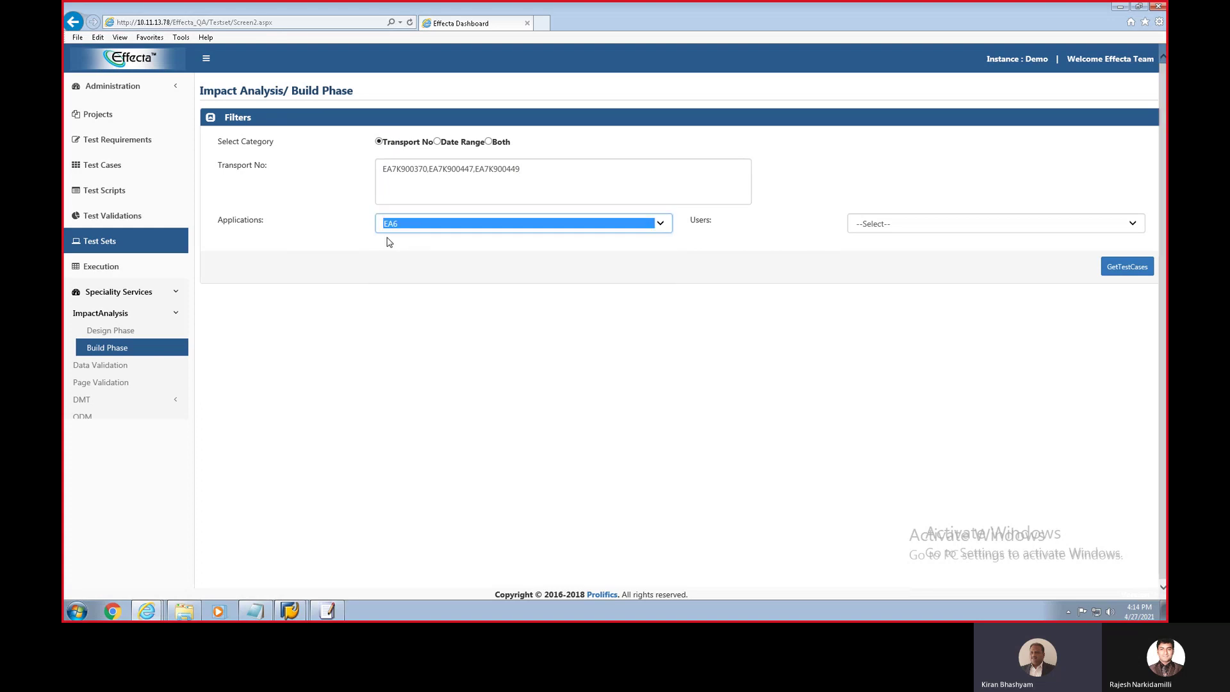
click(875, 224)
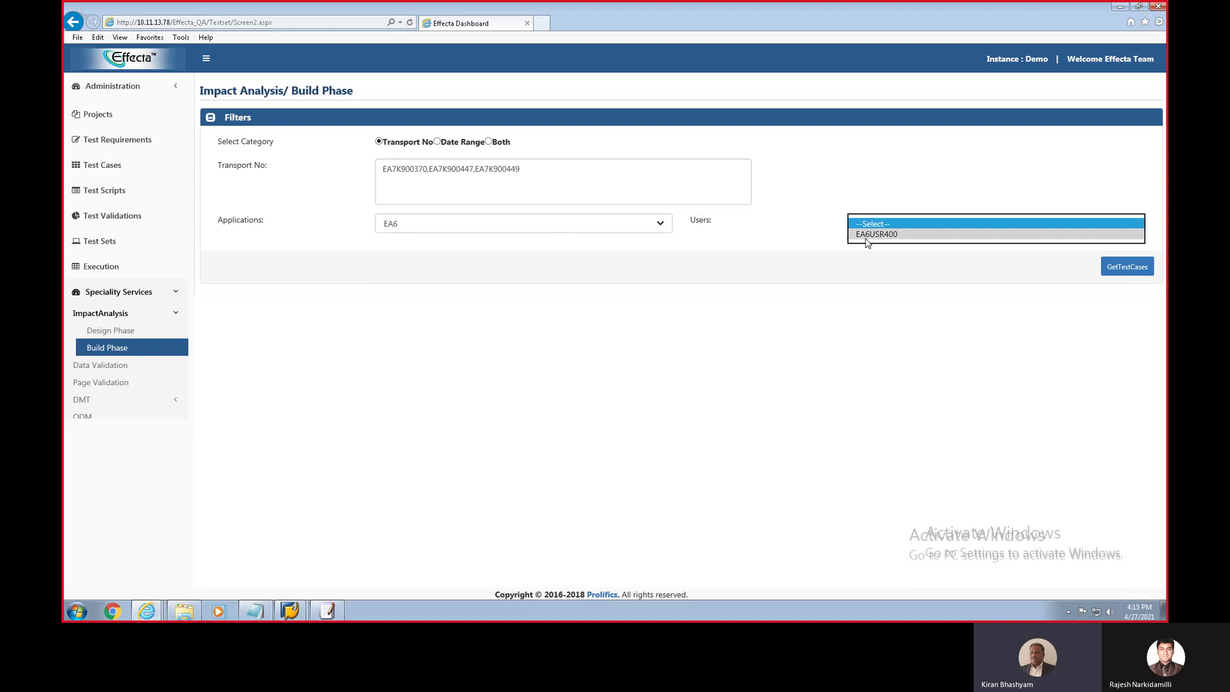
click(873, 234)
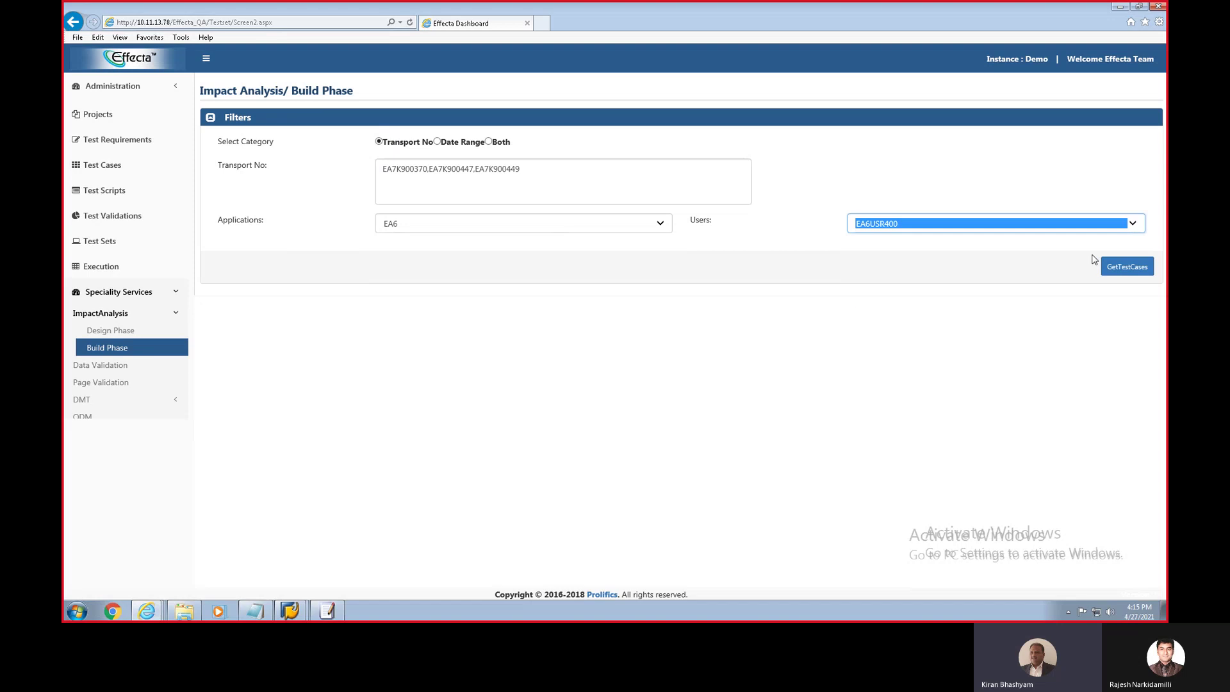
Step: Fetch the impacted test cases and expand the 15 impacted objects that have test cases
click(1121, 266)
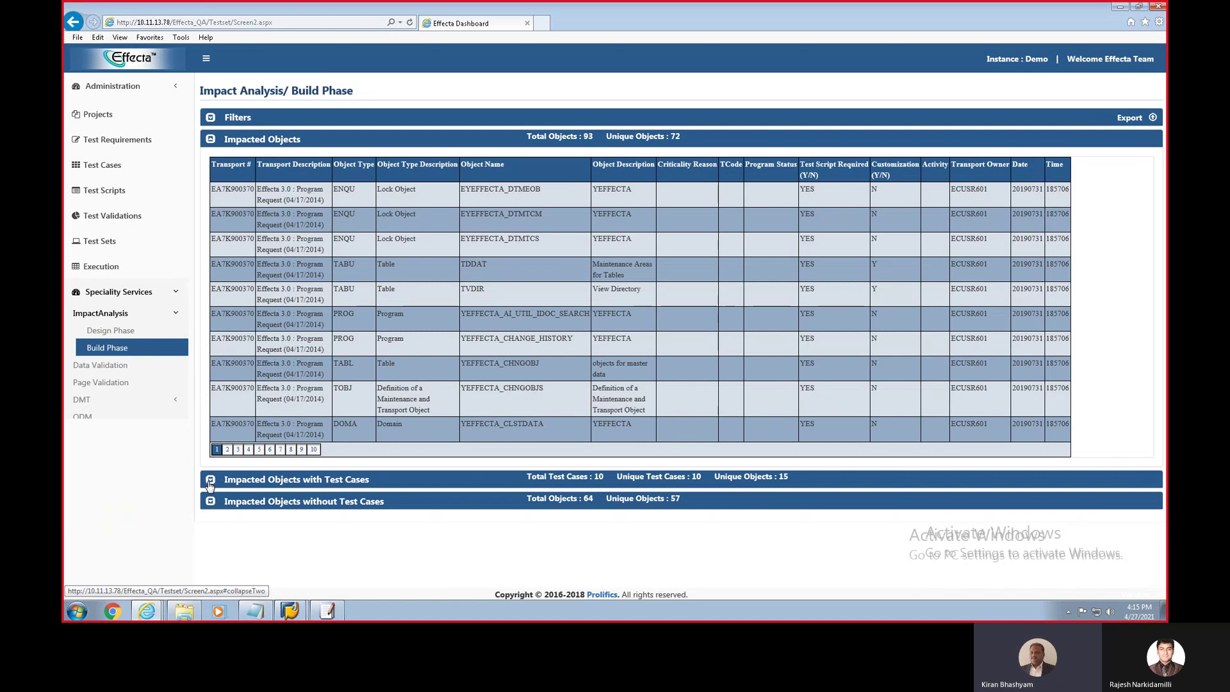
click(211, 481)
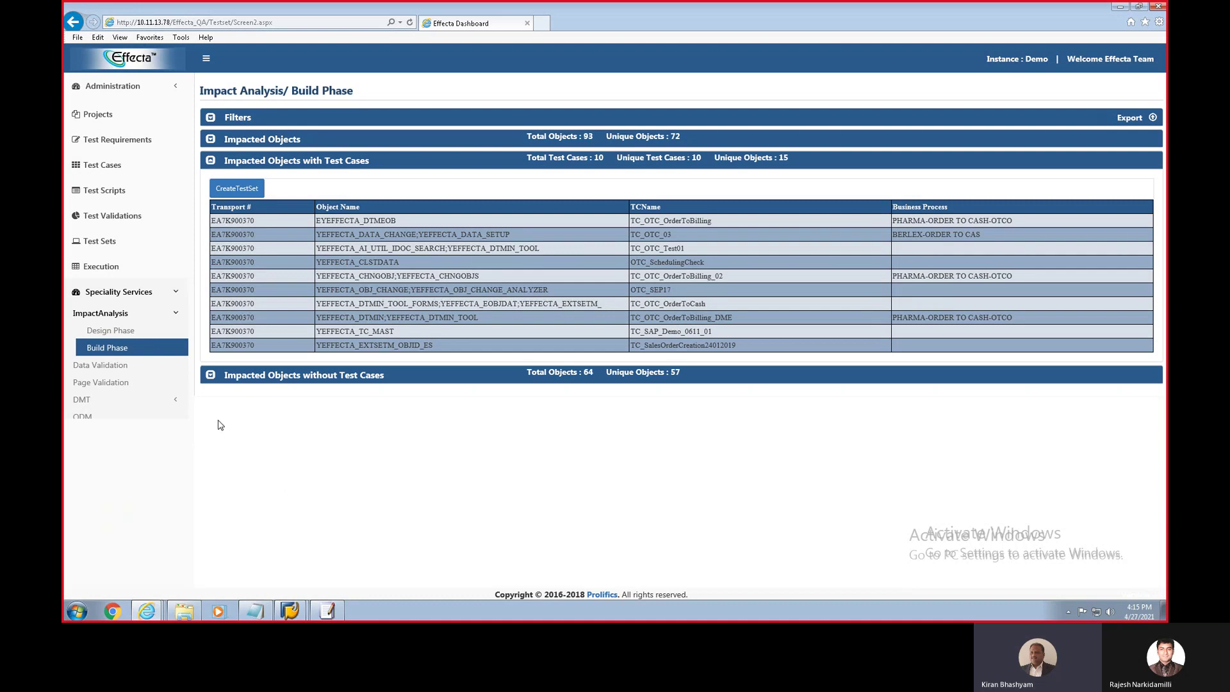
Step: Review both impacted-object lists, then create test set TS_04_27_2021_16_16_38 from the 10 test cases
click(212, 378)
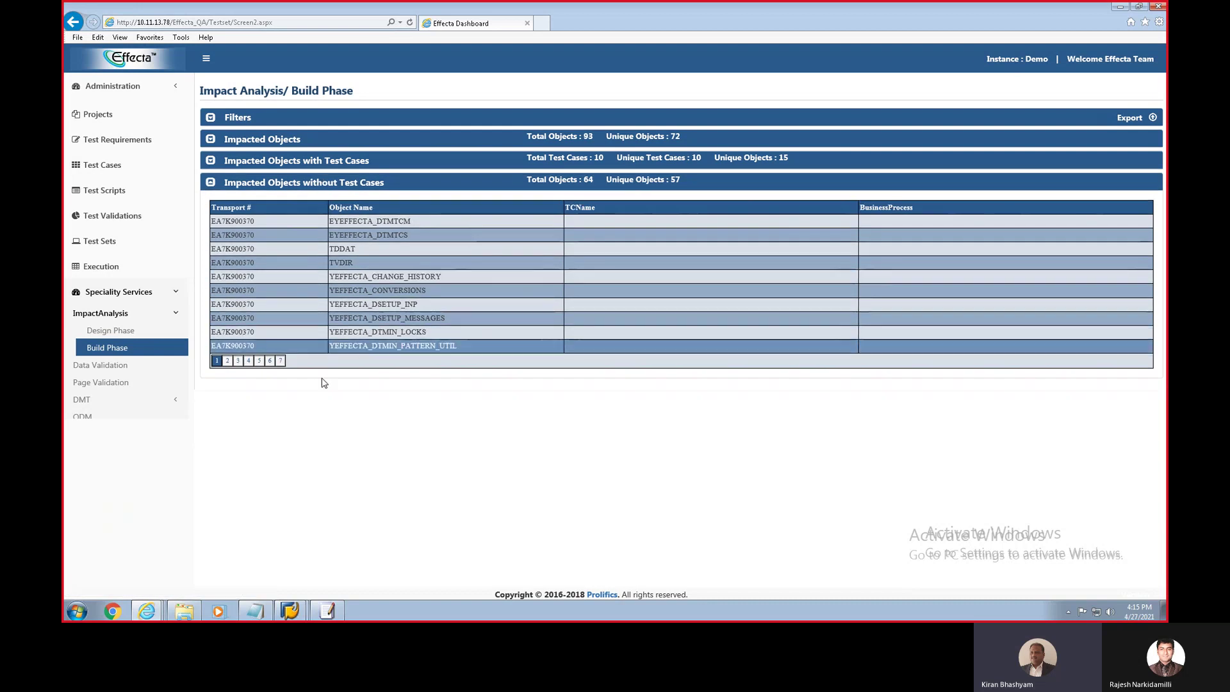
click(212, 162)
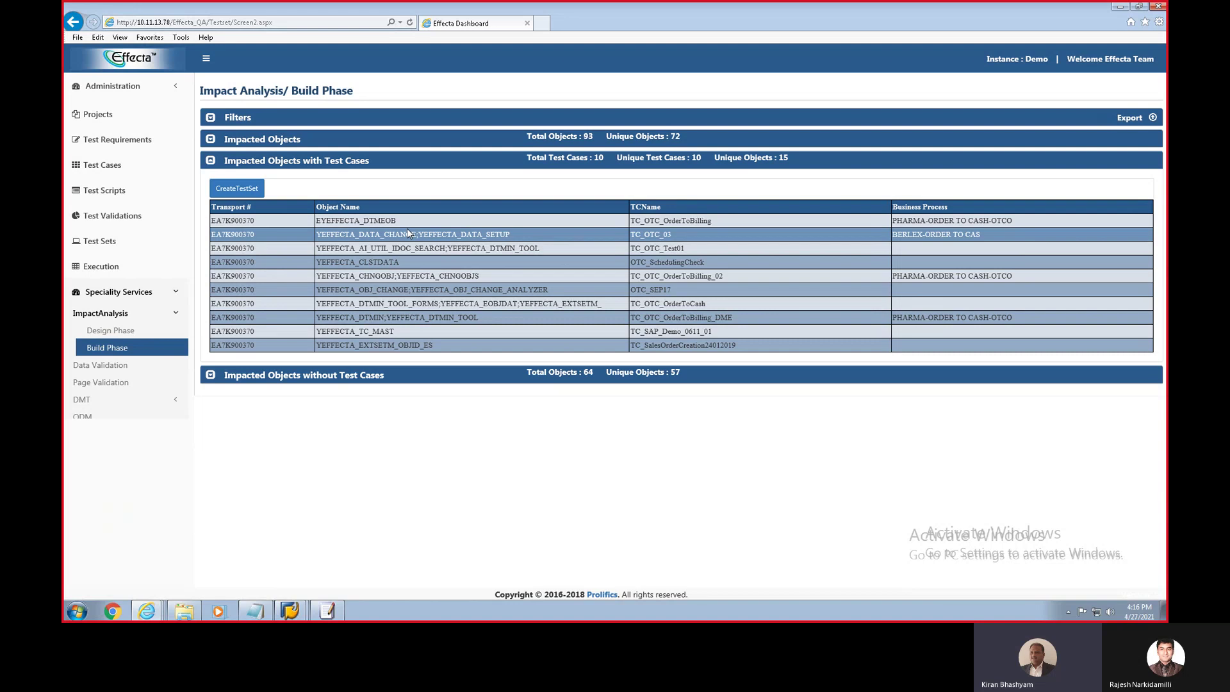
click(234, 191)
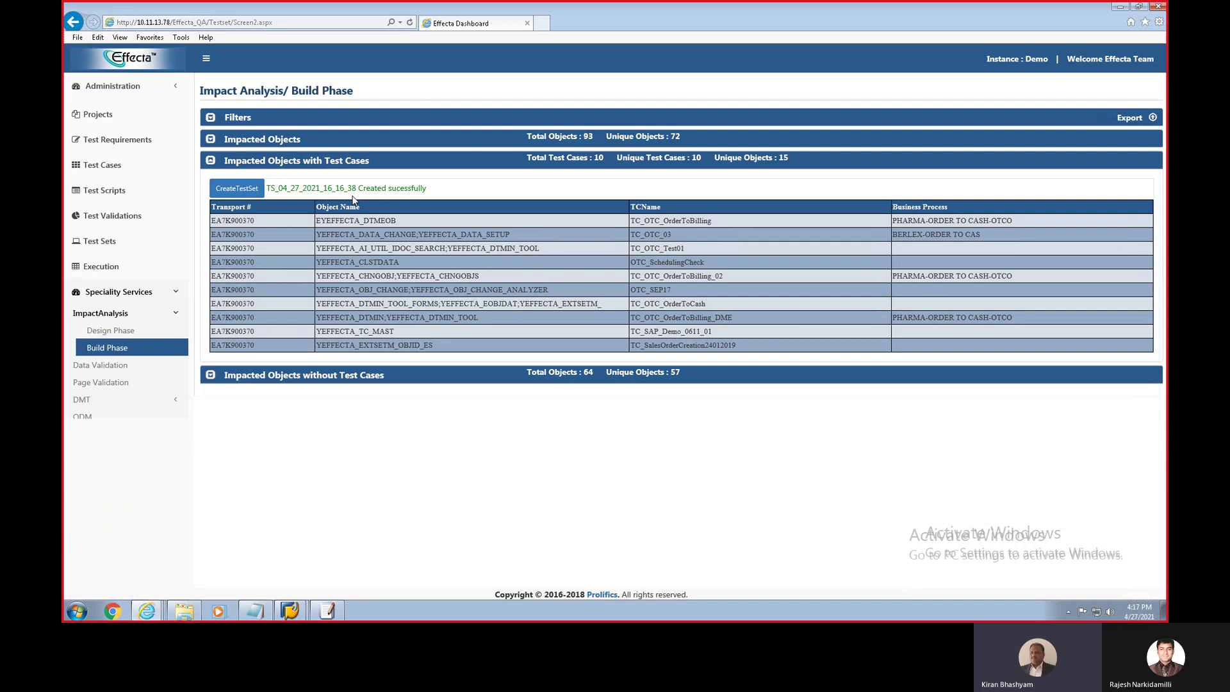
Step: Minimize the remote desktop session to reveal the local Teams chat window
mouse_move(794, 13)
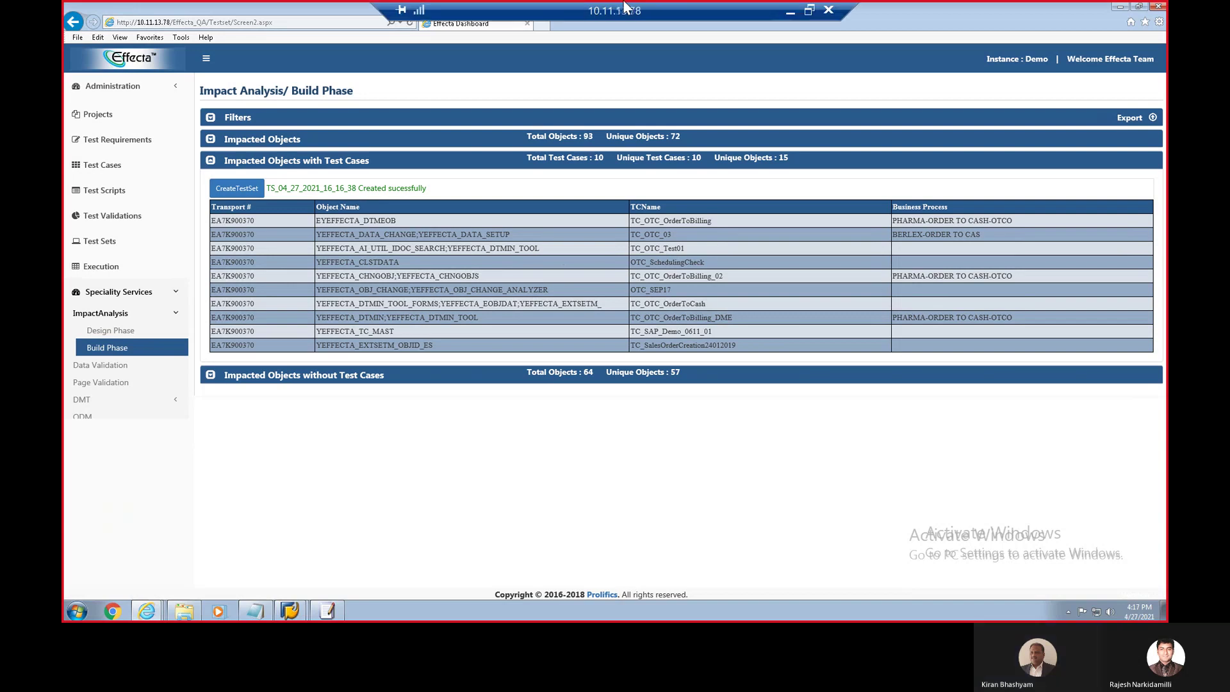
click(794, 13)
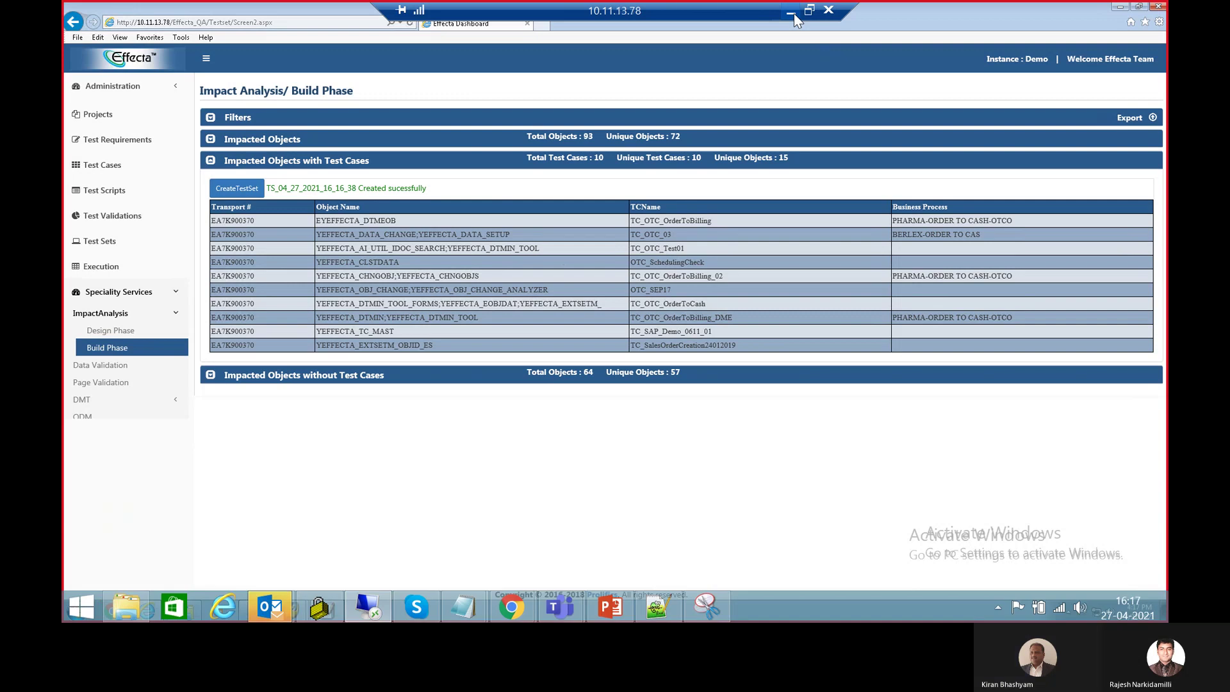